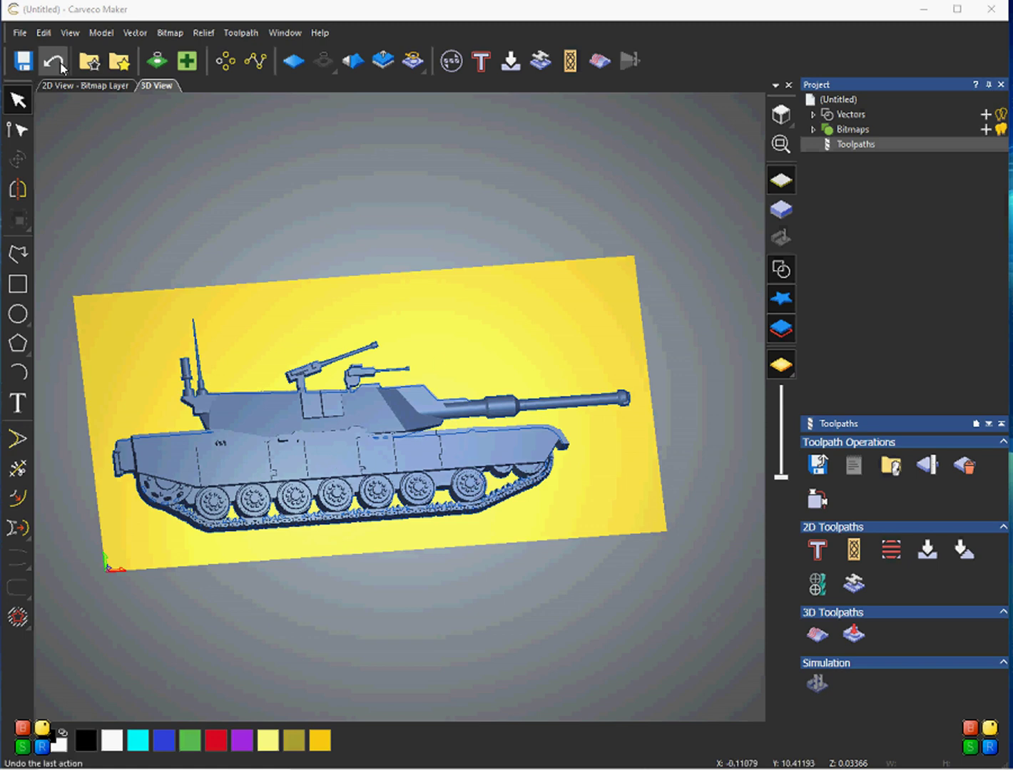
Look up the Tank model in the relief clipart library, and close the library again
{"action": "left_click", "coordinate": [122, 62]}
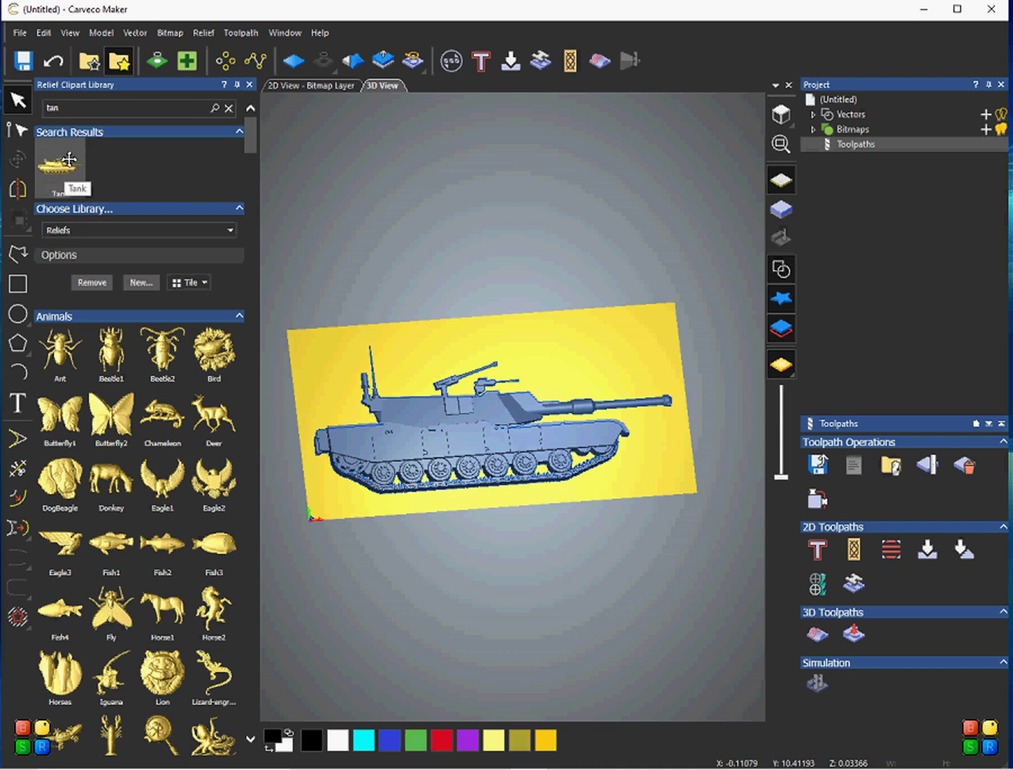
{"action": "left_click", "coordinate": [63, 163]}
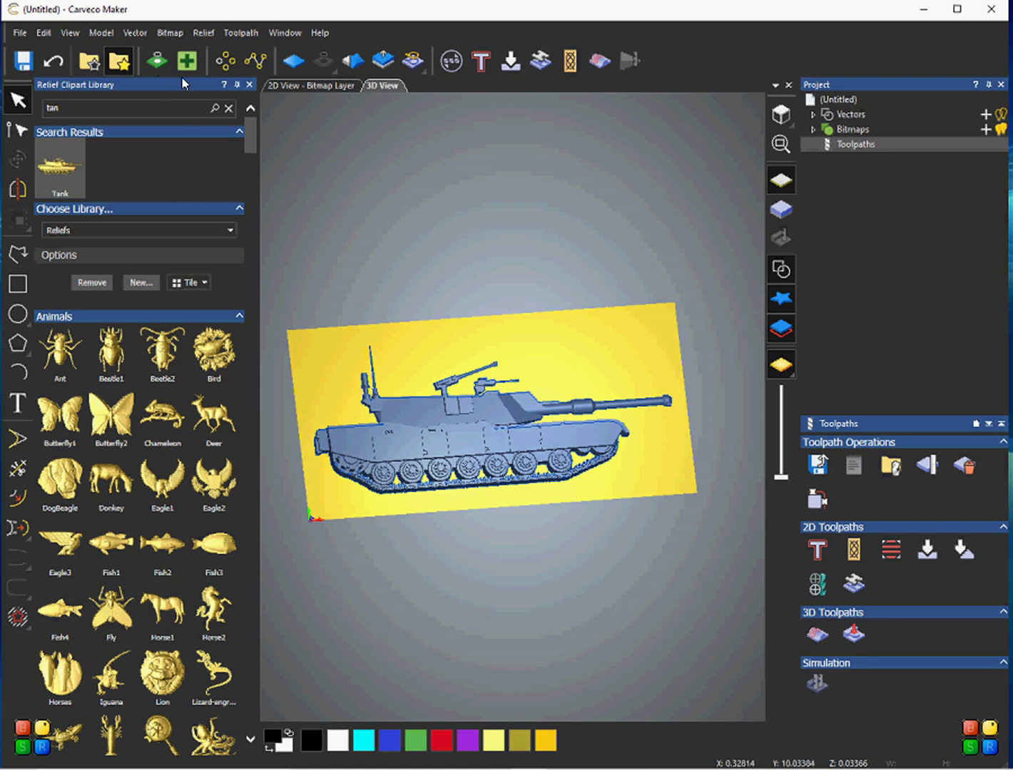
{"action": "left_click", "coordinate": [249, 85]}
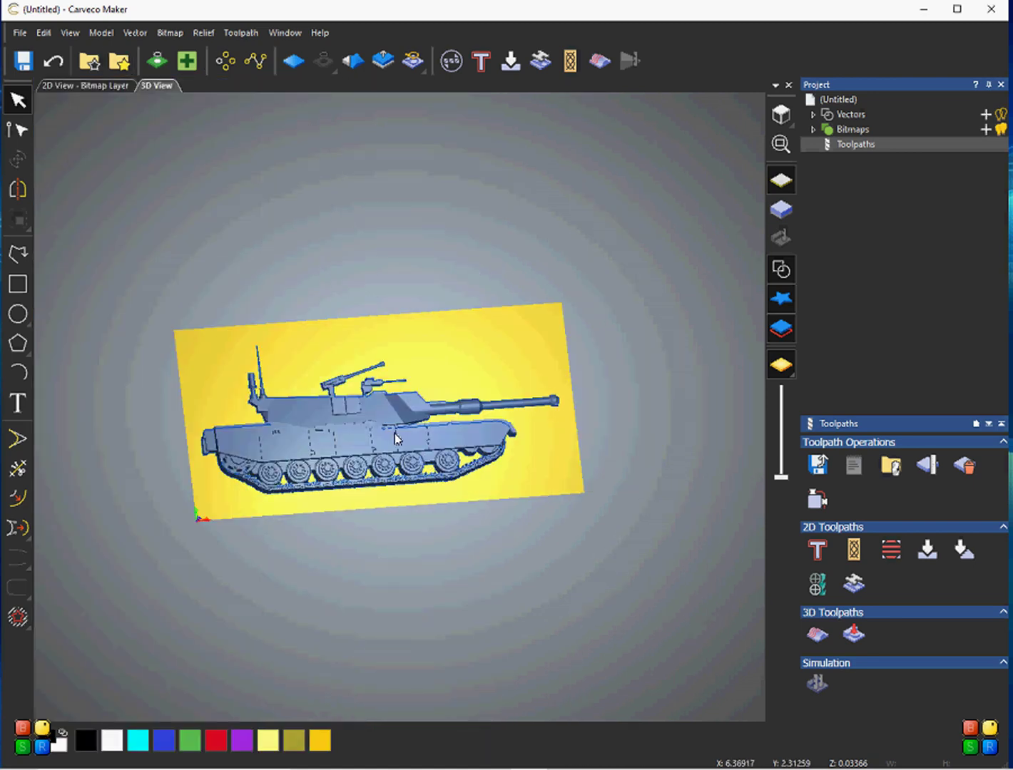
Lower the tank clipart's height to a Z range of about 0.411 inches and paste it into the relief
{"action": "scroll", "coordinate": [397, 439], "scroll_direction": "up", "scroll_amount": 3}
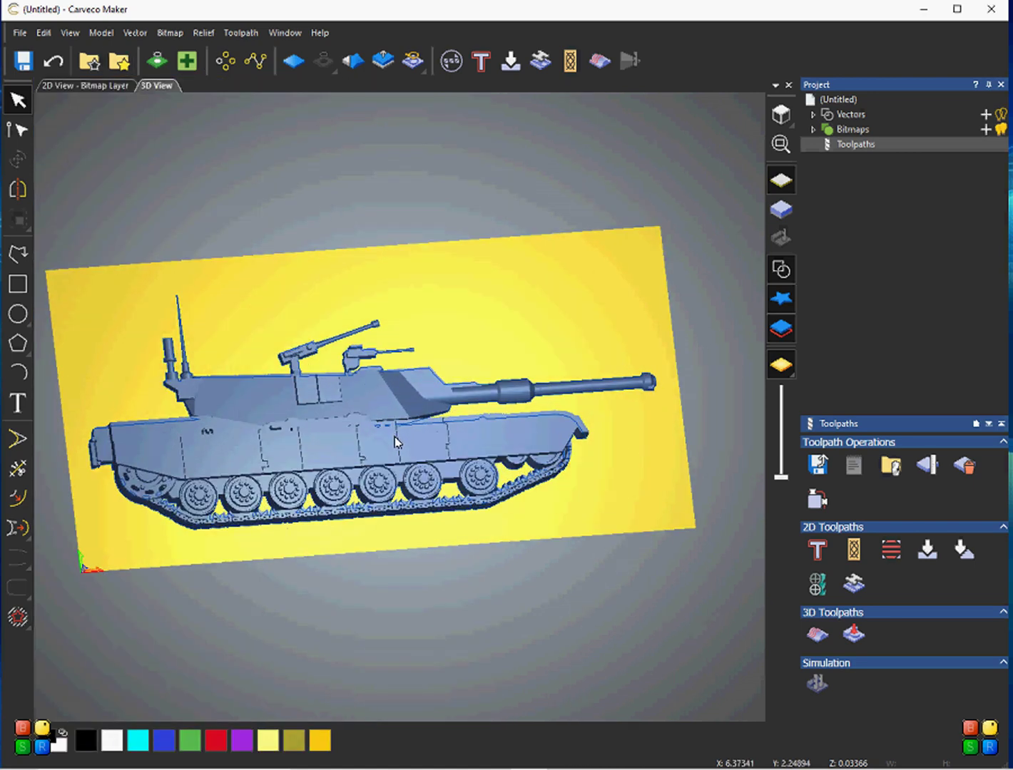
{"action": "left_click", "coordinate": [381, 442]}
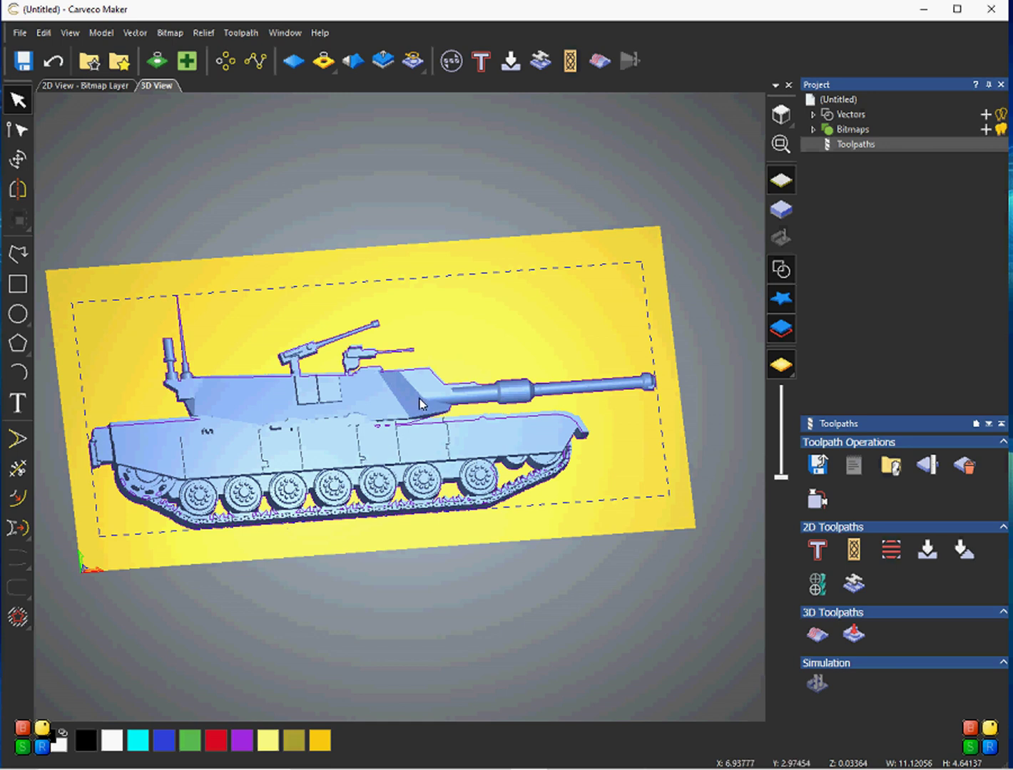
{"action": "double_click", "coordinate": [386, 413]}
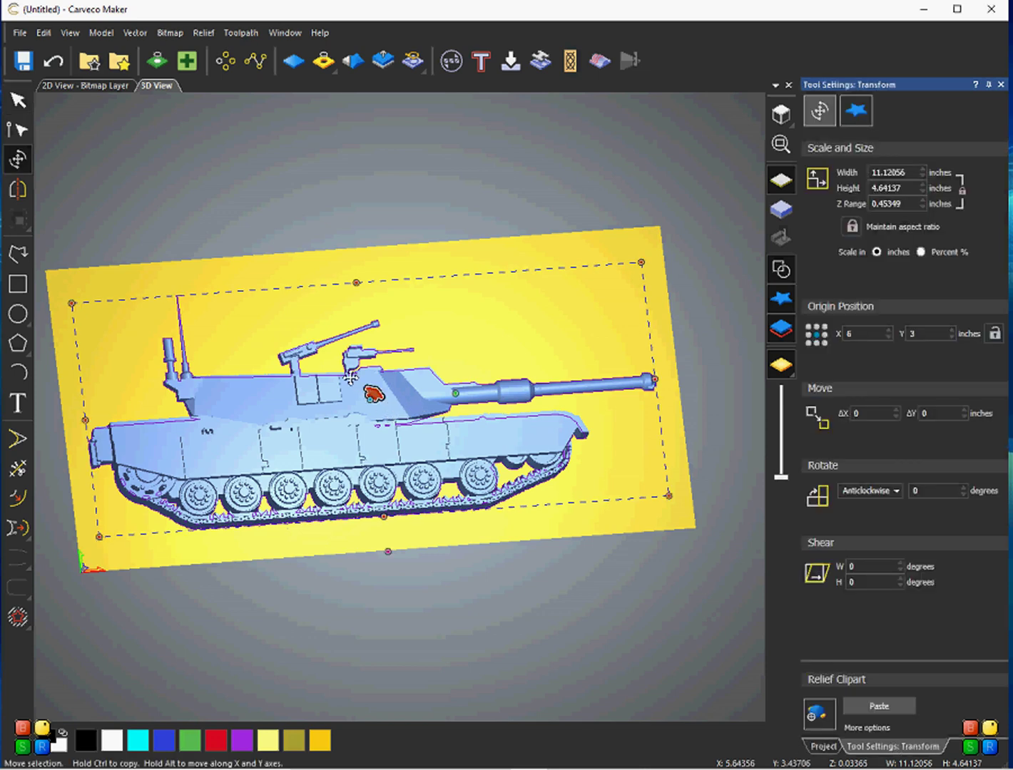
{"action": "middle_click_drag", "start_coordinate": [389, 410], "coordinate": [124, 321]}
{"action": "middle_click_drag", "start_coordinate": [217, 483], "coordinate": [305, 362]}
{"action": "mouse_move", "coordinate": [373, 385]}
{"action": "left_mouse_down"}
{"action": "mouse_move", "coordinate": [391, 344]}
{"action": "mouse_move", "coordinate": [375, 386]}
{"action": "left_mouse_up"}
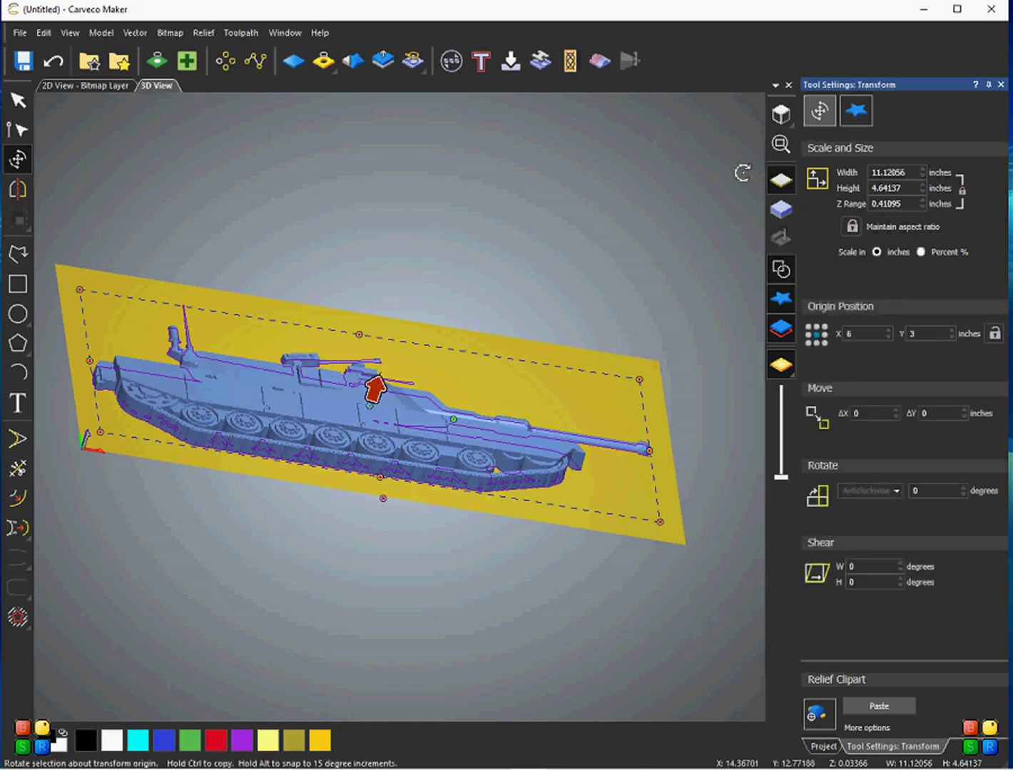
{"action": "left_click", "coordinate": [785, 120]}
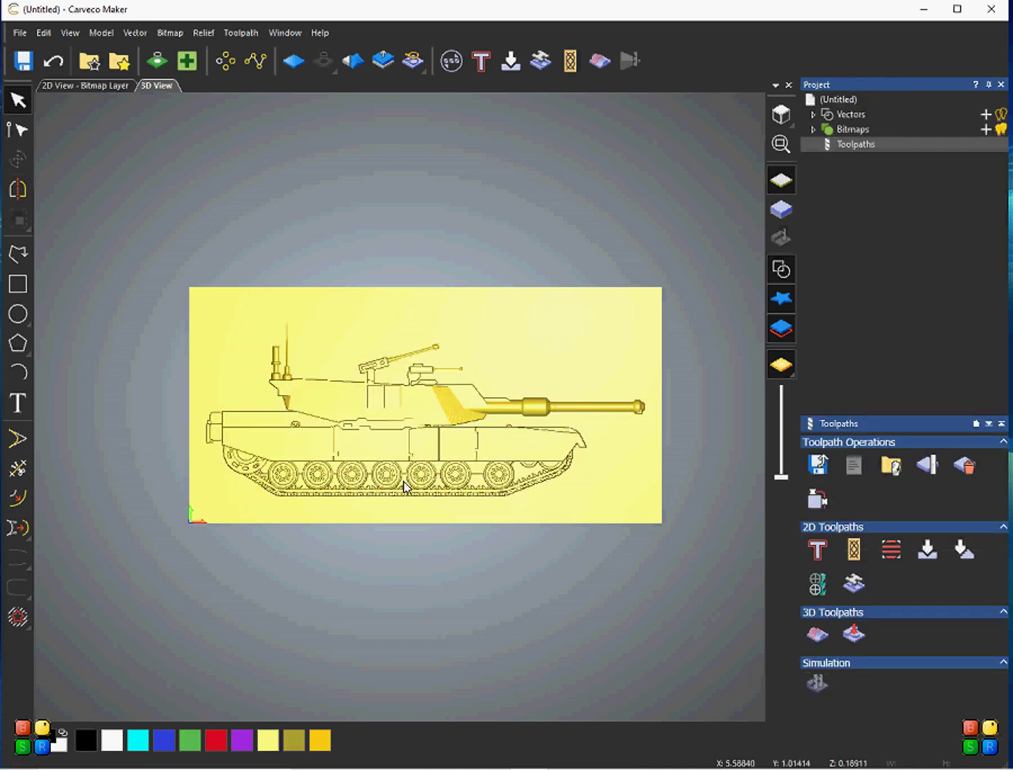
Create a 12 by 6 inch rectangle vector along the outer edges of the relief
{"action": "left_click", "coordinate": [18, 286]}
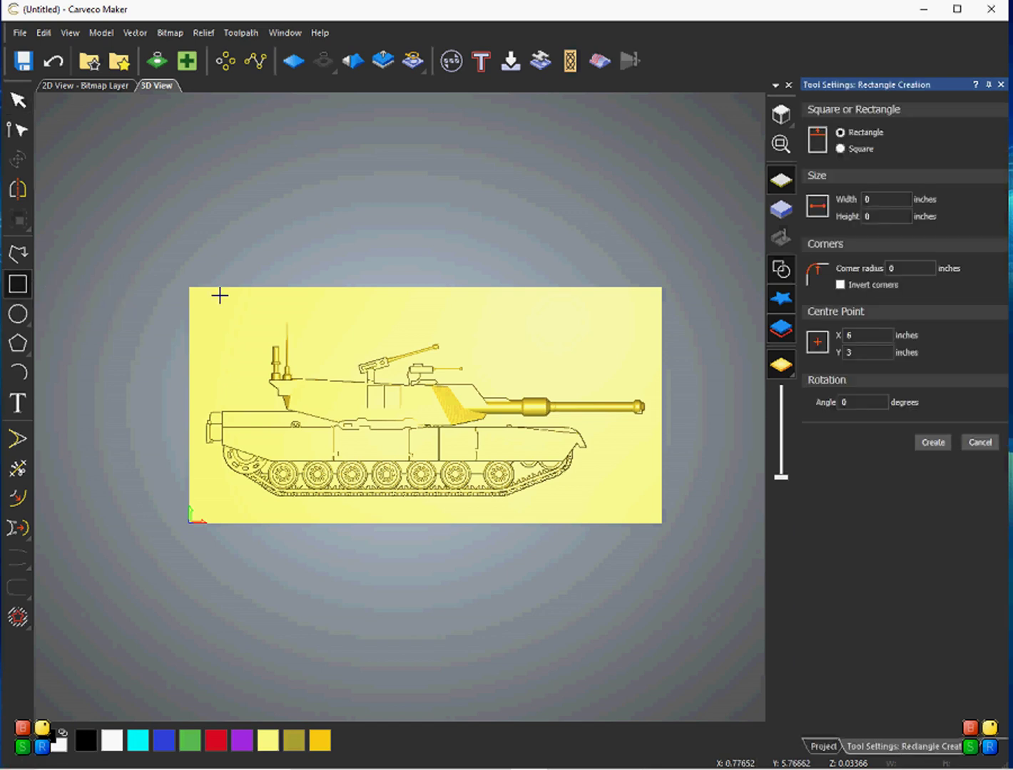
{"action": "left_click_drag", "start_coordinate": [190, 287], "coordinate": [662, 522]}
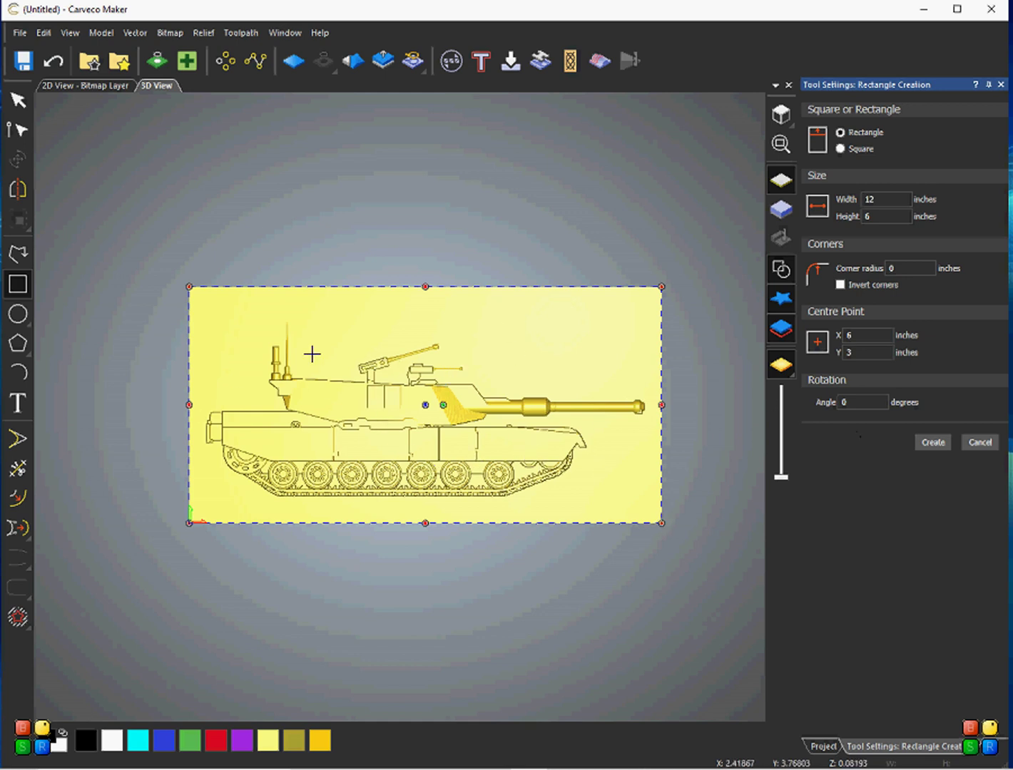
{"action": "left_click", "coordinate": [932, 443]}
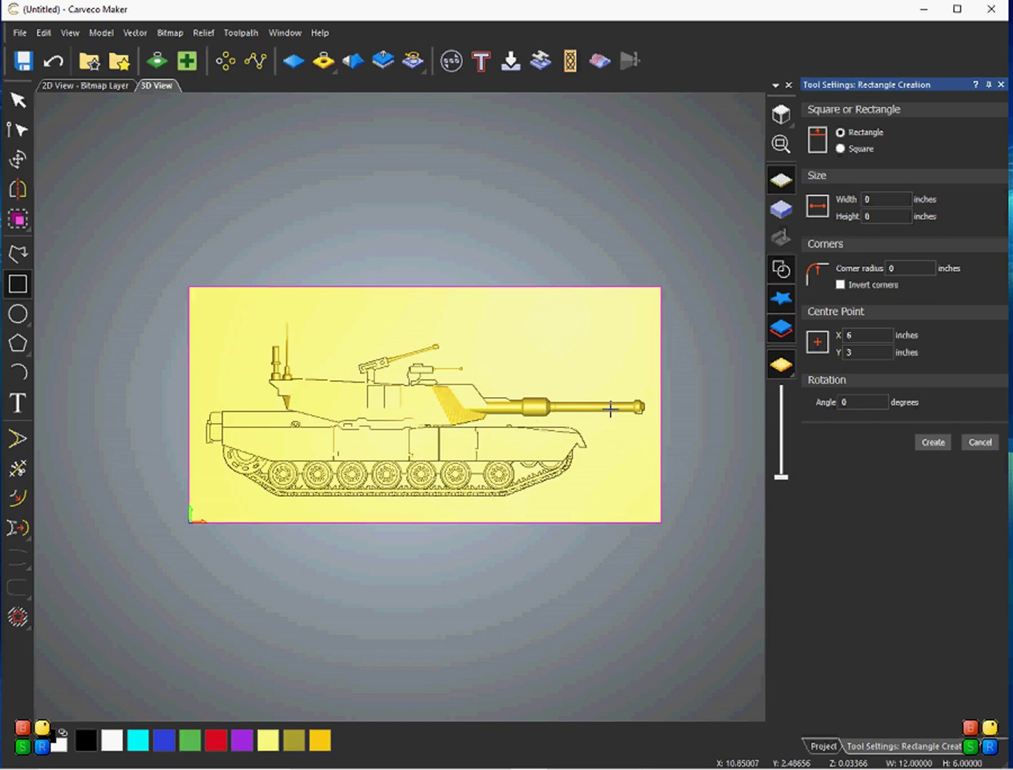
Start a Machine Relief toolpath for the whole relief and choose Ball Nose 1/8 Inch as the finishing tool
{"action": "left_click", "coordinate": [823, 747]}
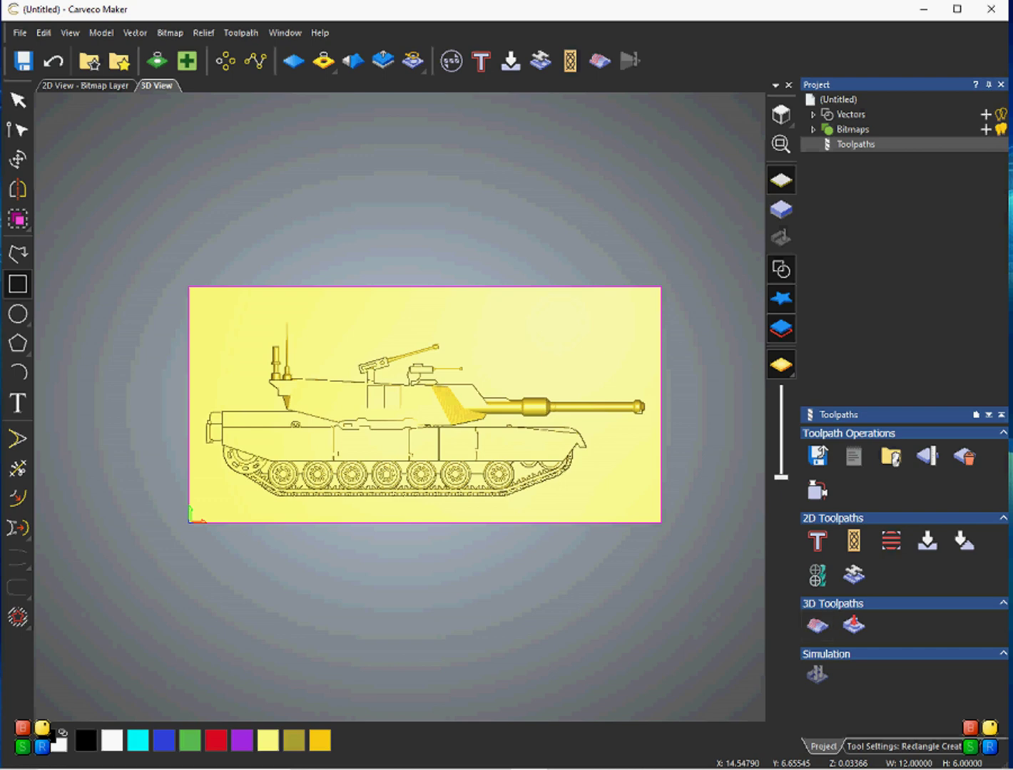
{"action": "left_click_drag", "start_coordinate": [994, 141], "coordinate": [638, 159]}
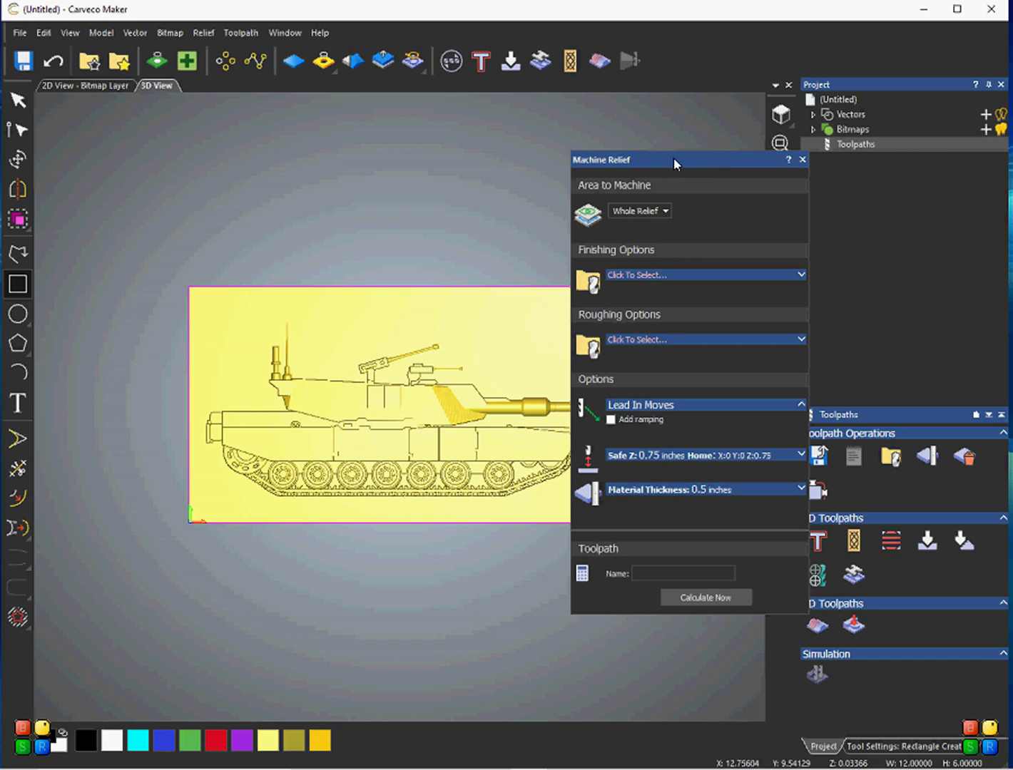
{"action": "left_click_drag", "start_coordinate": [673, 157], "coordinate": [782, 161]}
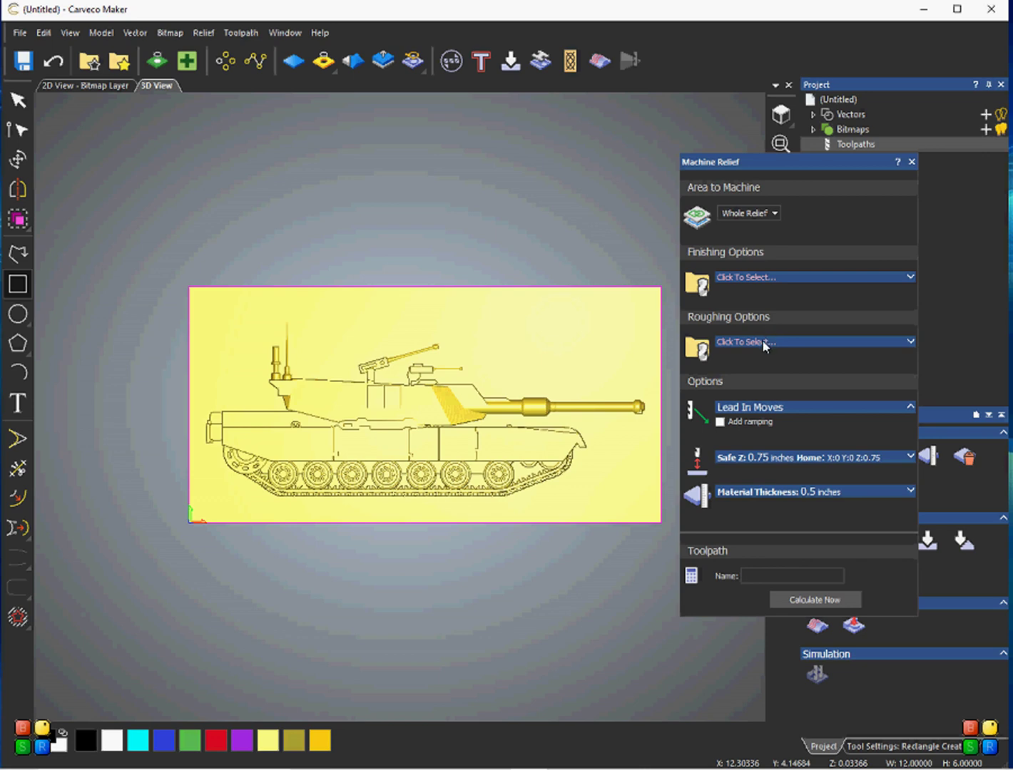
{"action": "left_click", "coordinate": [777, 274]}
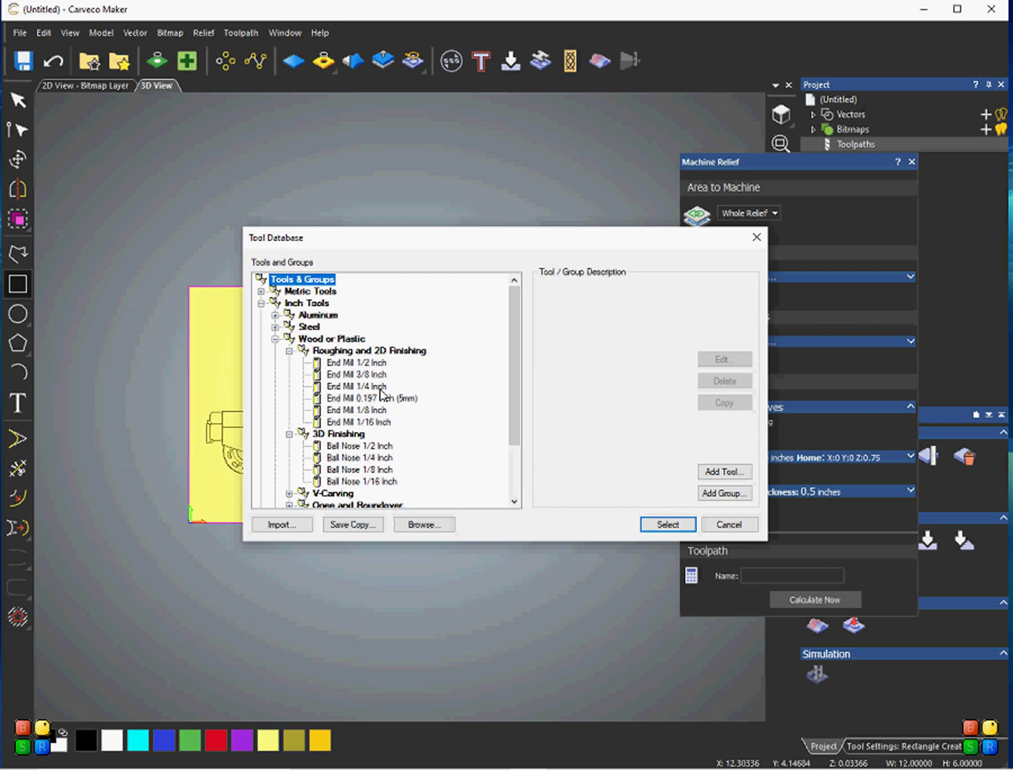
{"action": "double_click", "coordinate": [385, 471]}
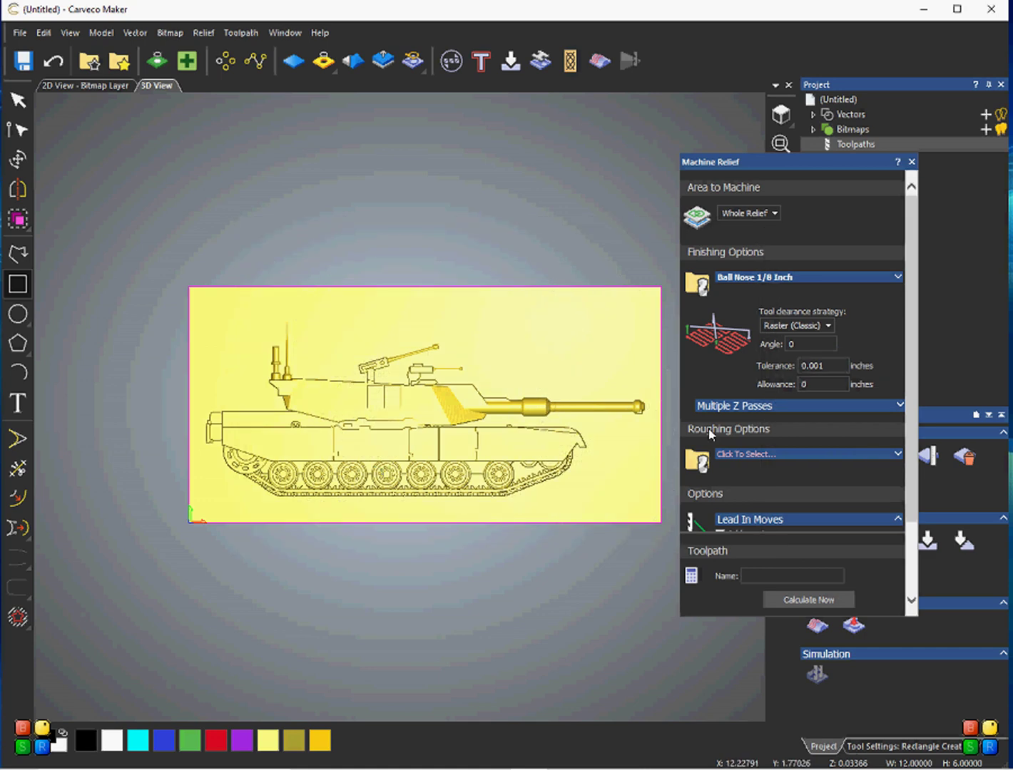
Change the finishing tool to Ball Nose 1/16 Inch with the Raster (Classic) clearance strategy
{"action": "left_click", "coordinate": [779, 283]}
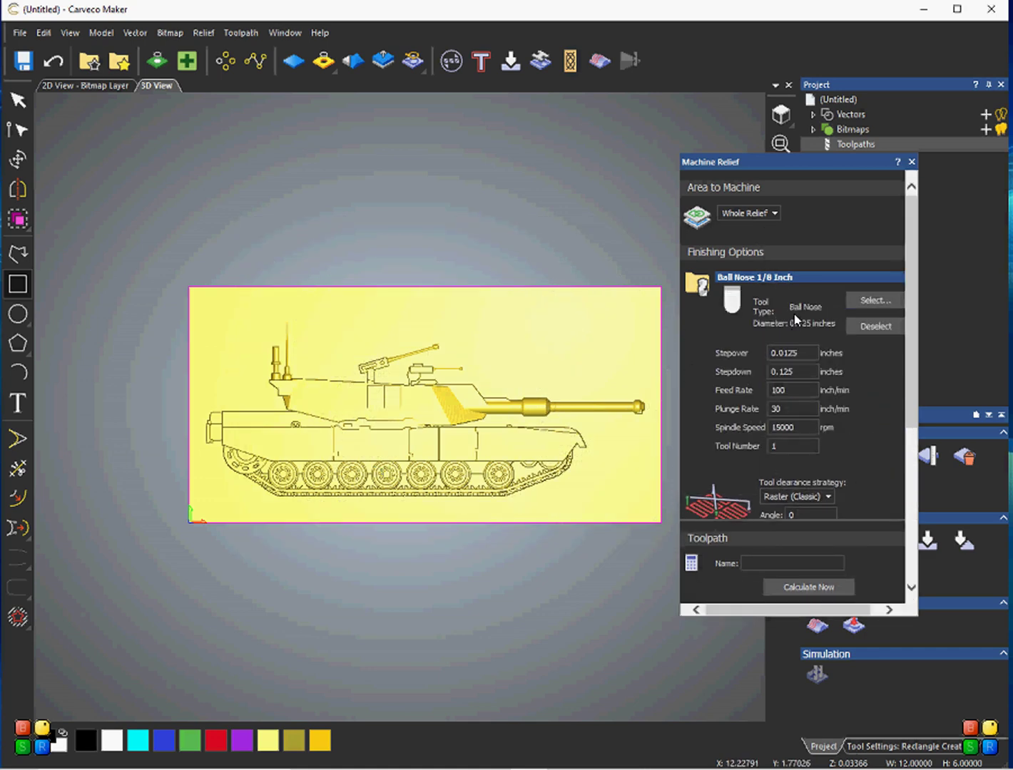
{"action": "left_click", "coordinate": [864, 302]}
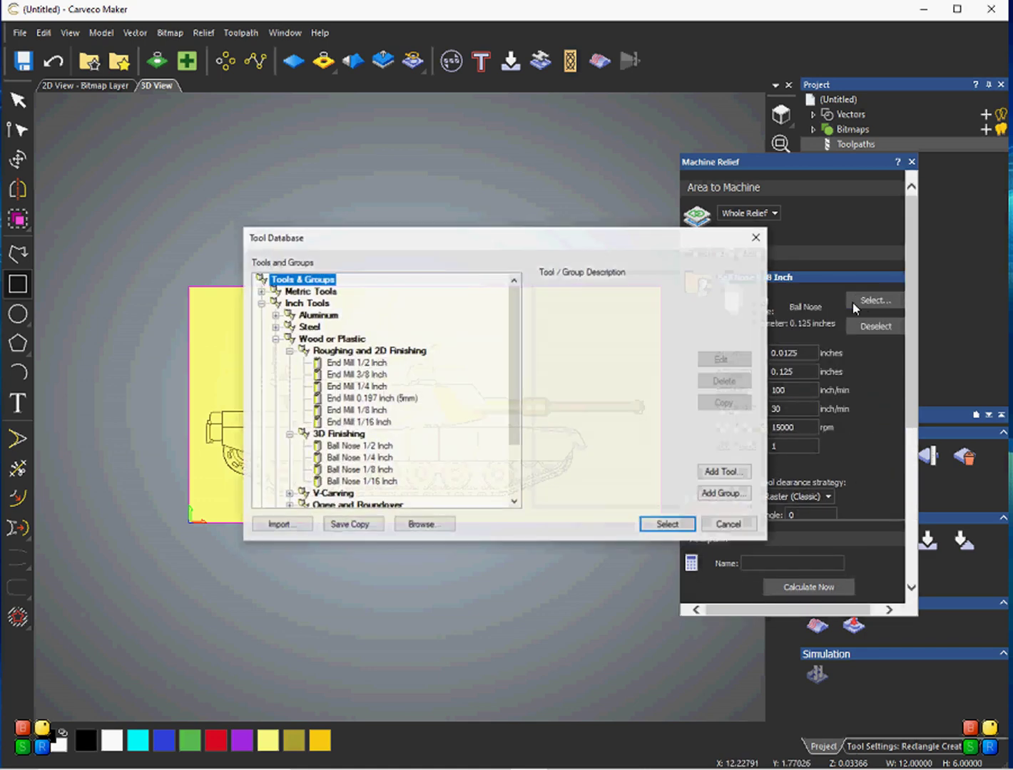
{"action": "double_click", "coordinate": [390, 482]}
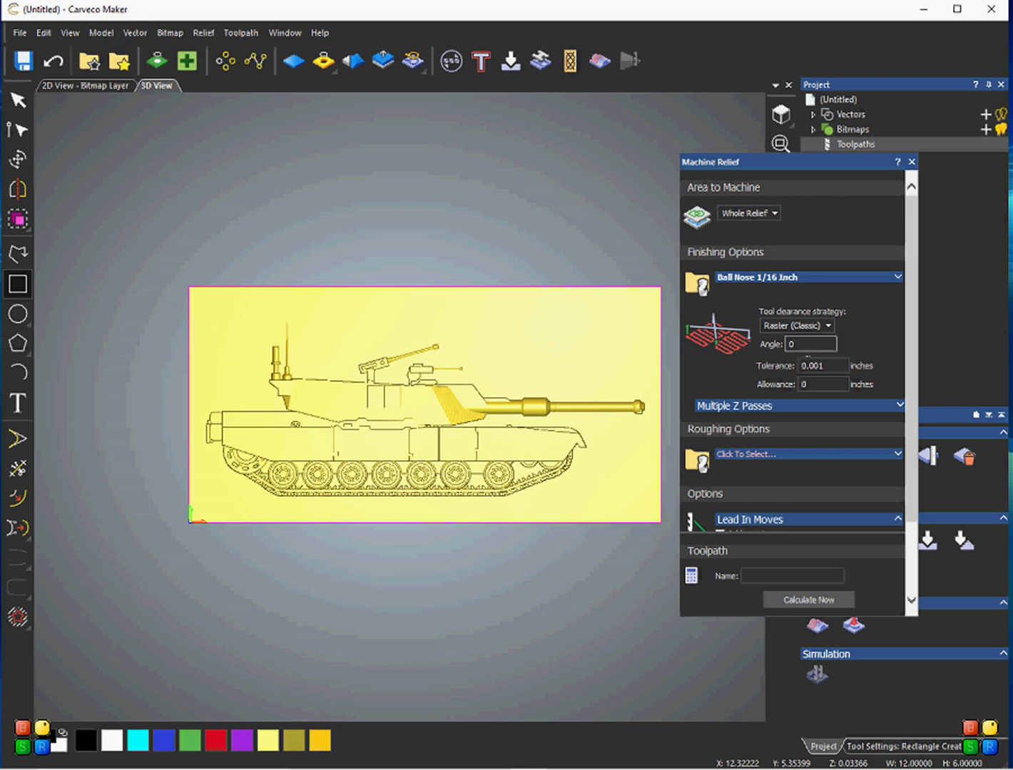
{"action": "left_click", "coordinate": [828, 328]}
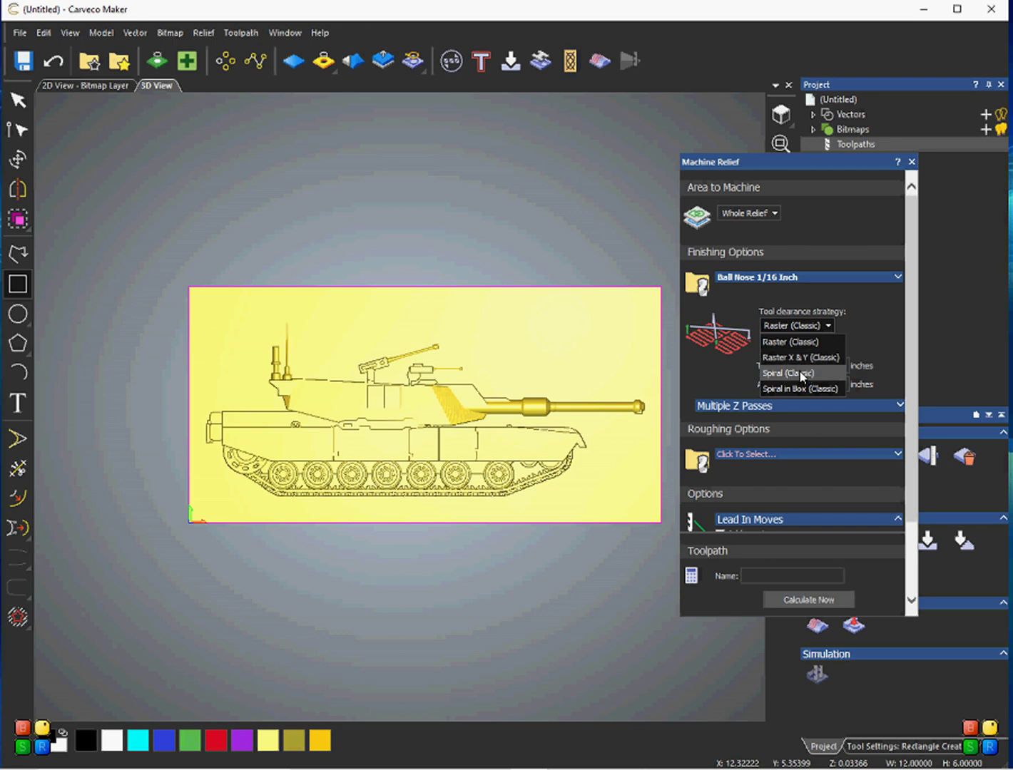
{"action": "left_click", "coordinate": [878, 328]}
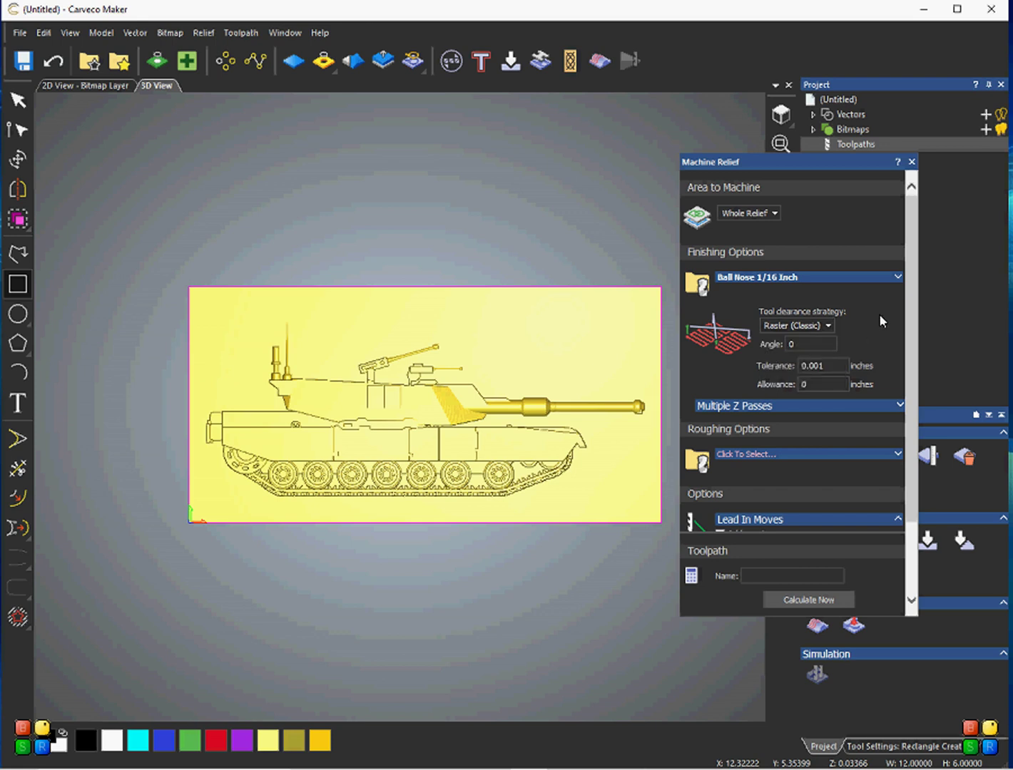
Choose Ball Nose 1/4 Inch as the roughing tool, with Raster clearance and No Profile for the profile pass
{"action": "scroll", "coordinate": [832, 342], "scroll_direction": "down", "scroll_amount": 2}
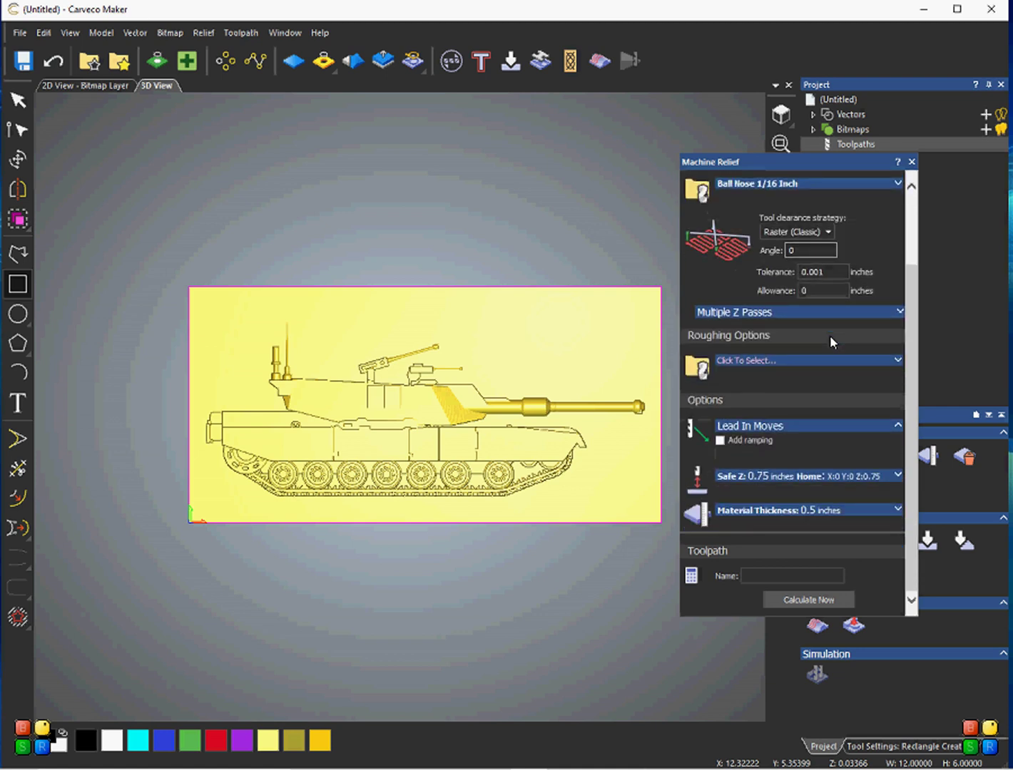
{"action": "left_click", "coordinate": [898, 312]}
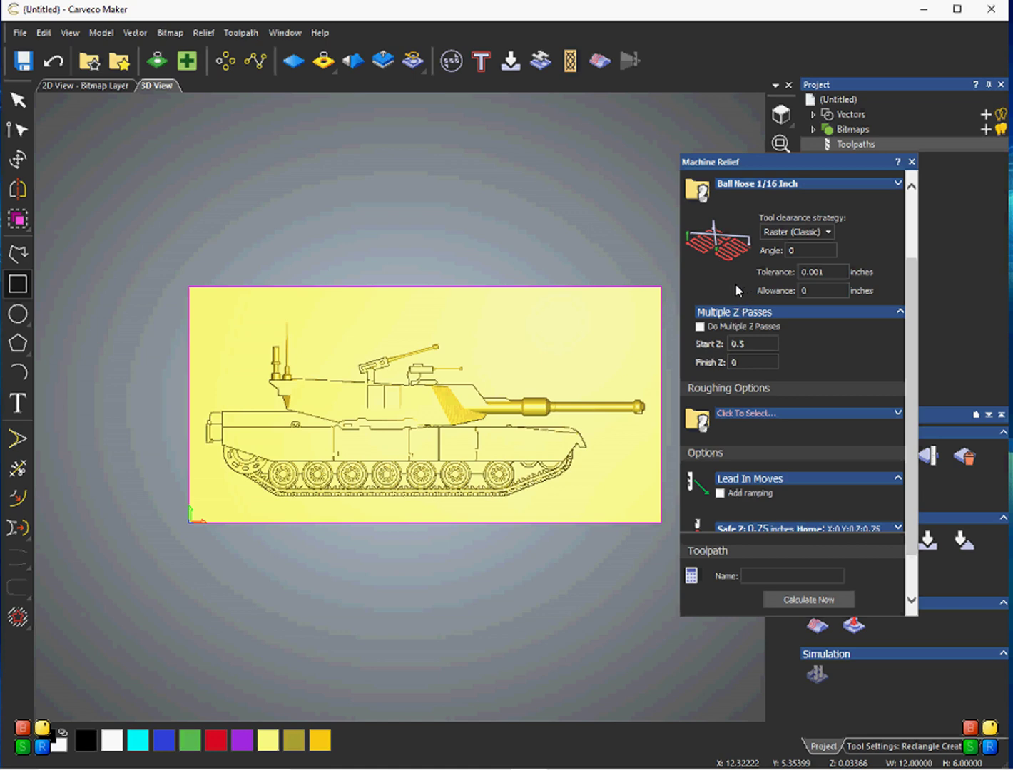
{"action": "left_click", "coordinate": [898, 314]}
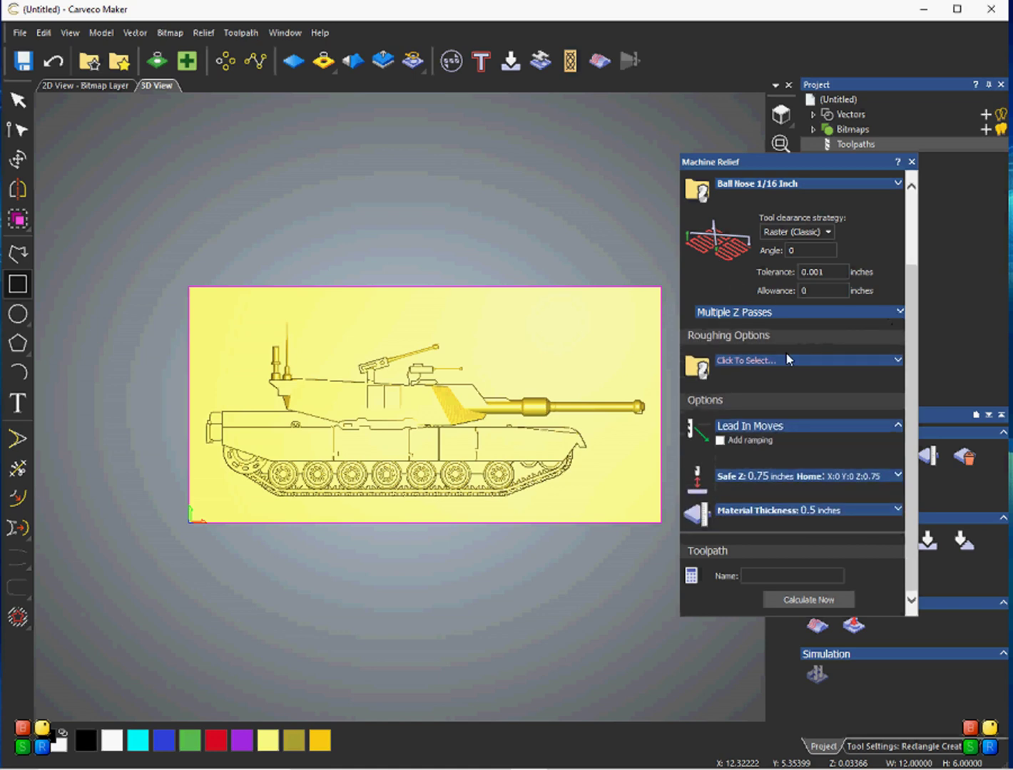
{"action": "left_click", "coordinate": [775, 365]}
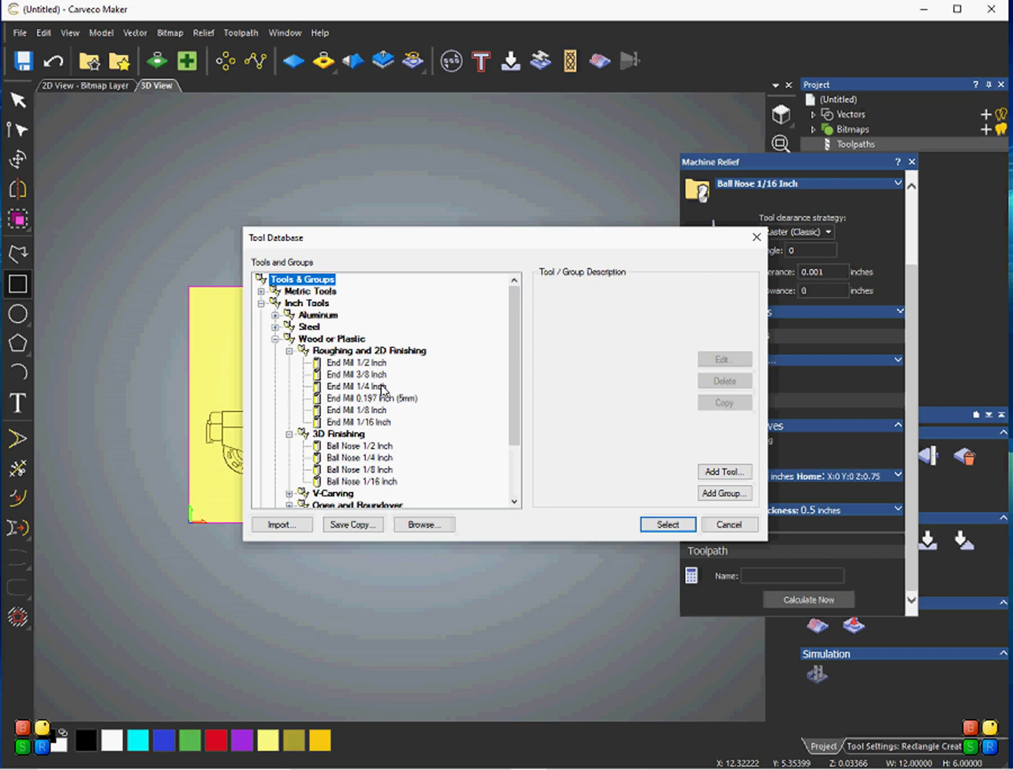
{"action": "double_click", "coordinate": [374, 457]}
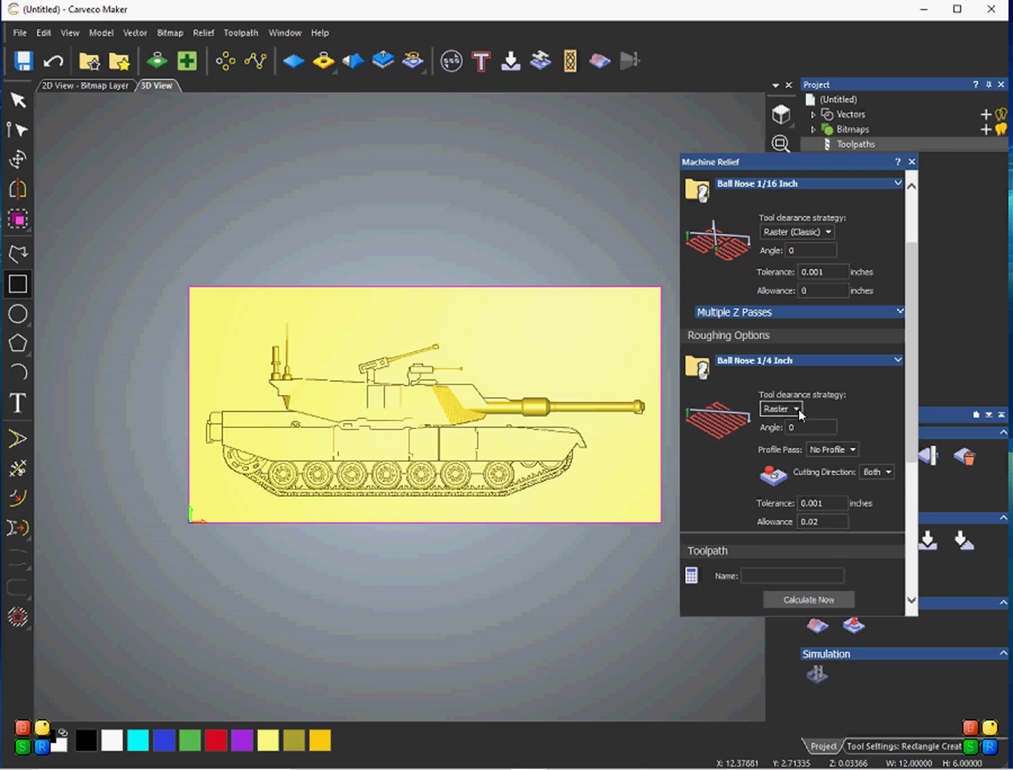
{"action": "scroll", "coordinate": [836, 403], "scroll_direction": "down", "scroll_amount": 2}
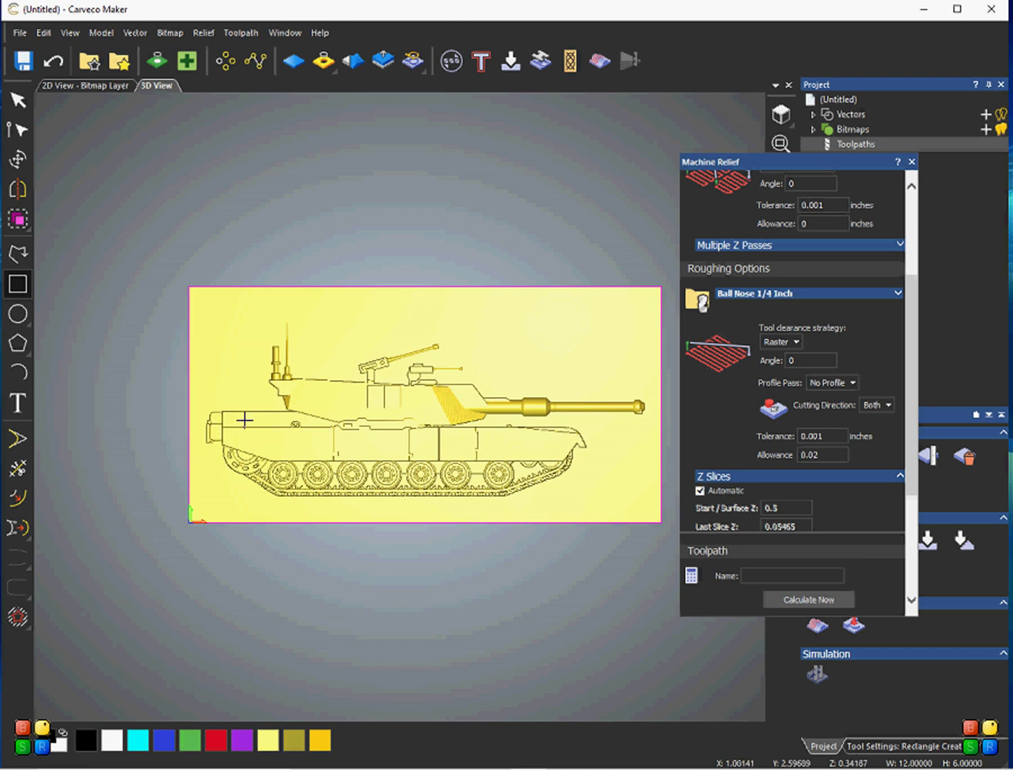
{"action": "left_click", "coordinate": [851, 384]}
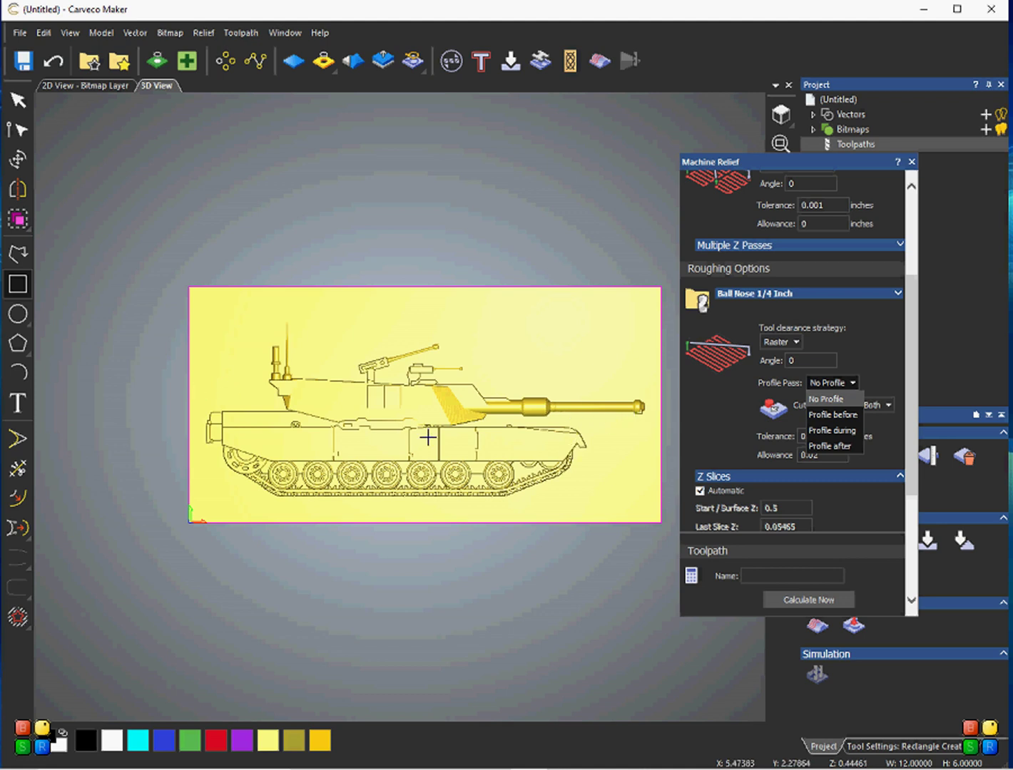
{"action": "left_click", "coordinate": [861, 354]}
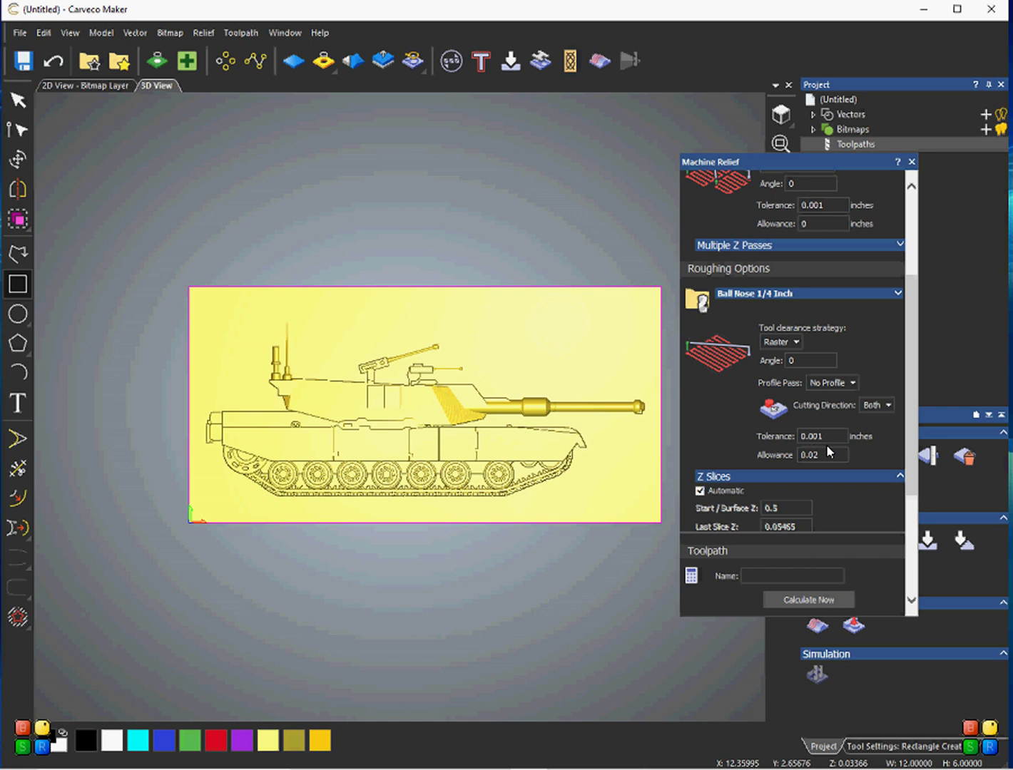
Set the toolpath's Safe Z and Home Z both to 1 inch
{"action": "scroll", "coordinate": [744, 433], "scroll_direction": "down", "scroll_amount": 3}
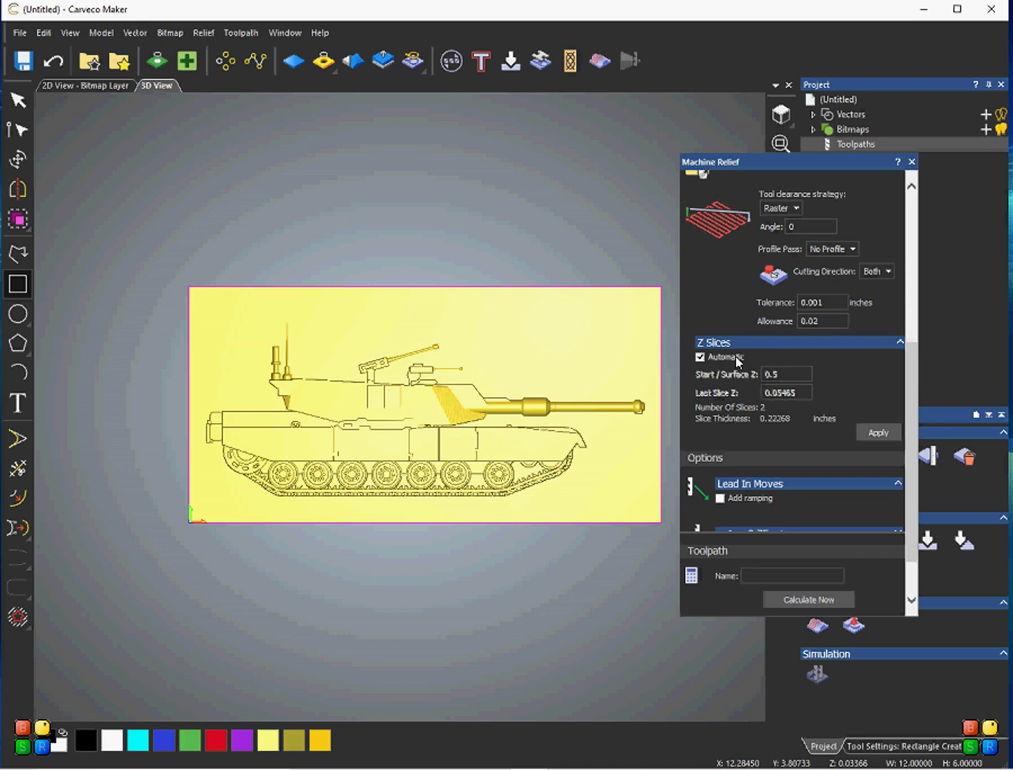
{"action": "scroll", "coordinate": [738, 363], "scroll_direction": "down", "scroll_amount": 2}
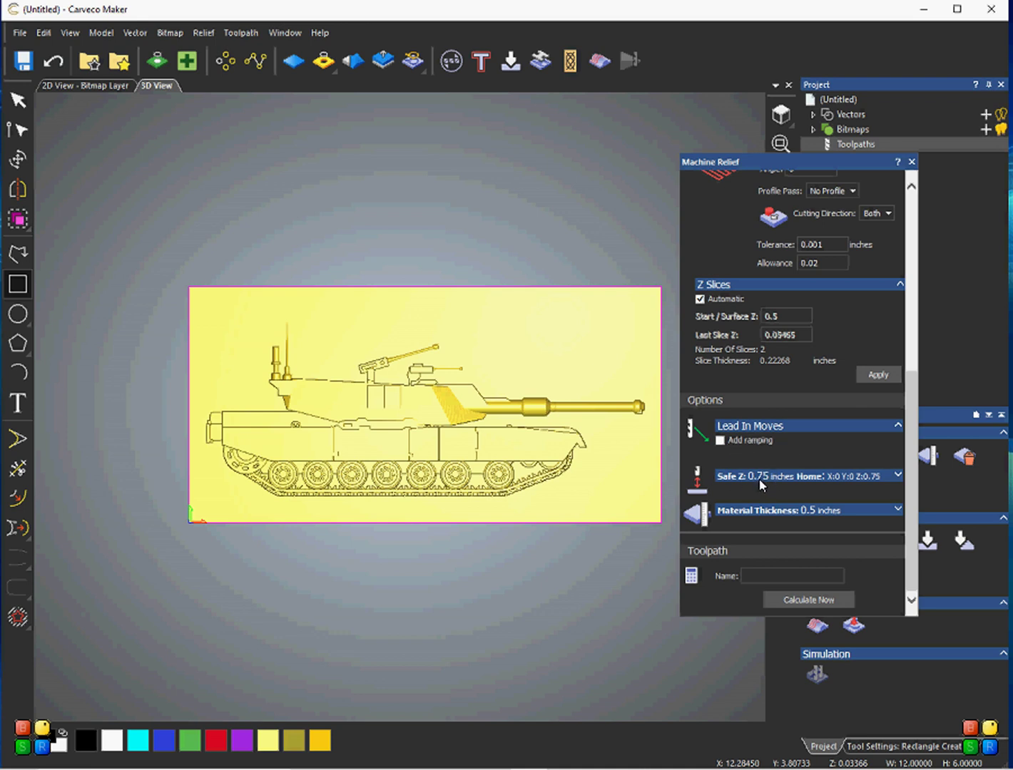
{"action": "left_click", "coordinate": [898, 476]}
{"action": "scroll", "coordinate": [842, 457], "scroll_direction": "down", "scroll_amount": 1}
{"action": "double_click", "coordinate": [766, 437]}
{"action": "left_click_drag", "start_coordinate": [764, 437], "coordinate": [713, 443]}
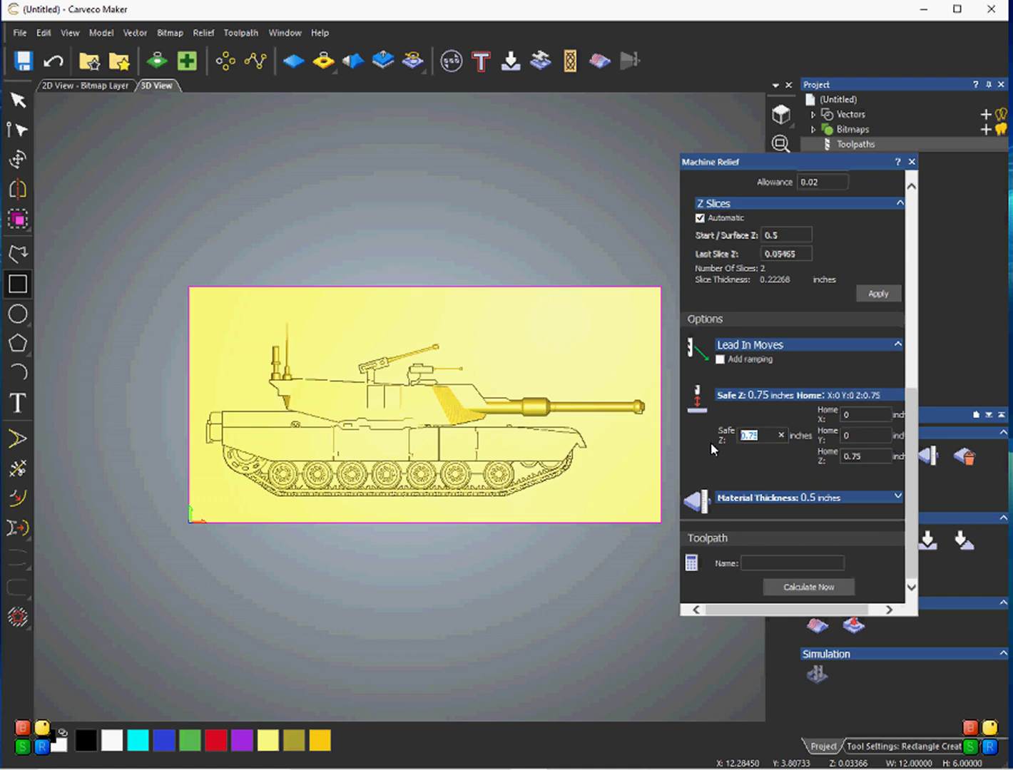
{"action": "type", "text": "1"}
{"action": "left_click_drag", "start_coordinate": [864, 457], "coordinate": [777, 477]}
{"action": "type", "text": "1"}
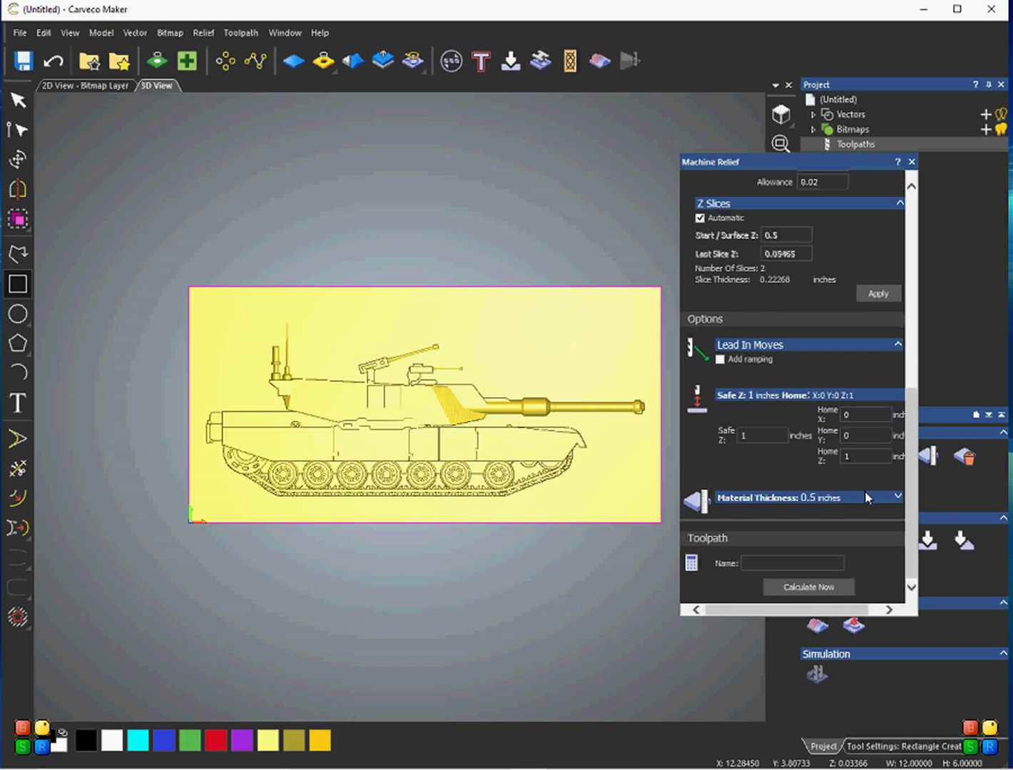
Set the material thickness to 0.75 inches in the Machine Relief toolpath's material setup
{"action": "left_click", "coordinate": [886, 499]}
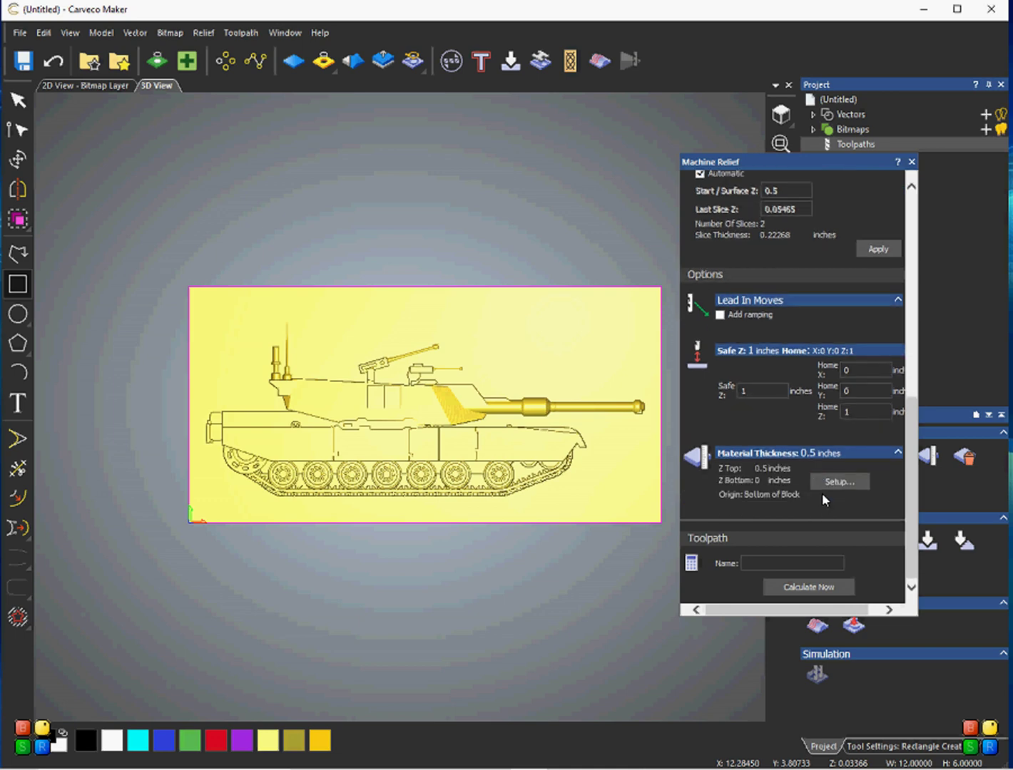
{"action": "left_click", "coordinate": [831, 487]}
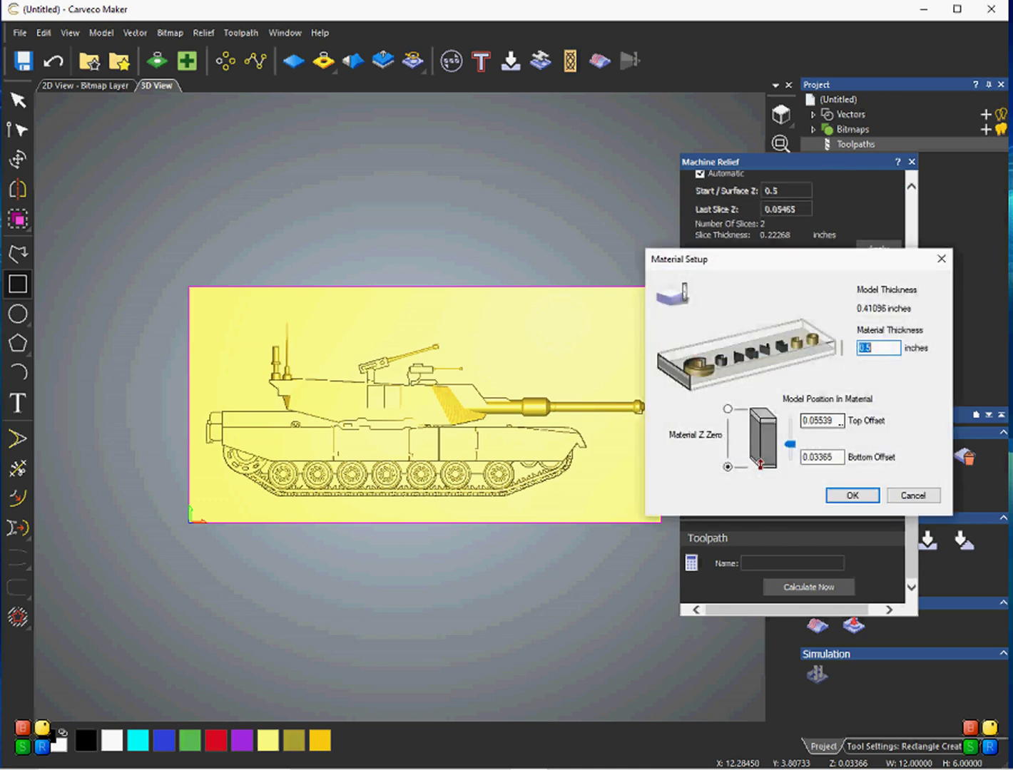
{"action": "type", "text": ".75"}
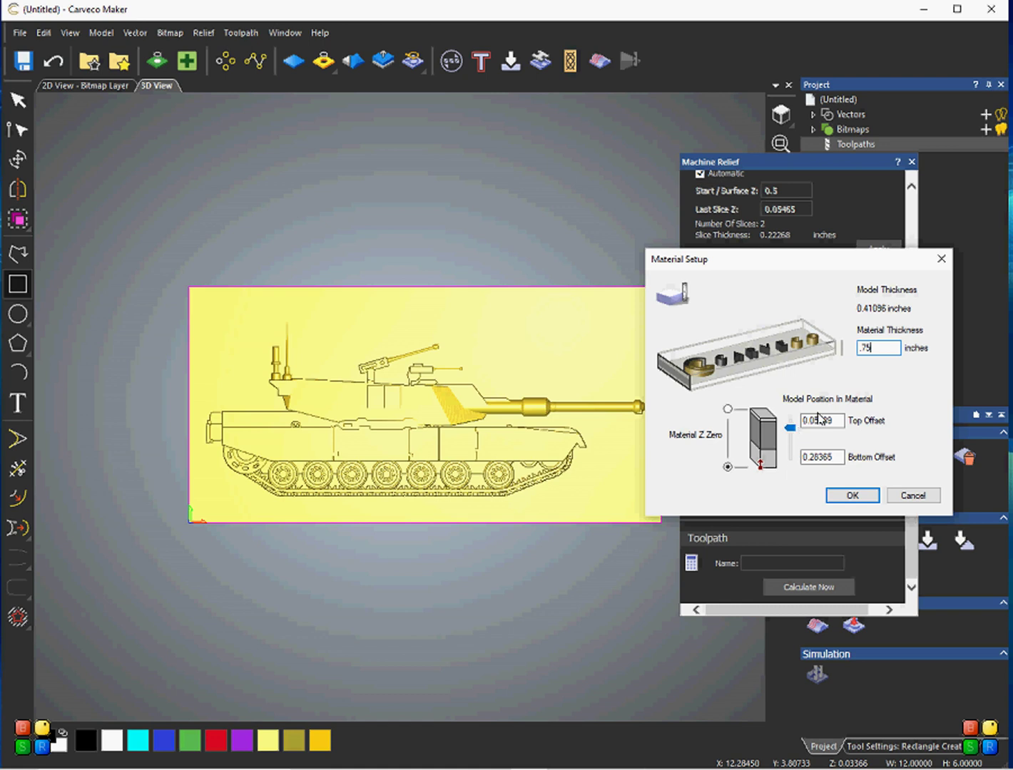
Try different model positions within the material block, including flush with its surface, flush with its base and in between
{"action": "left_click_drag", "start_coordinate": [790, 427], "coordinate": [789, 426]}
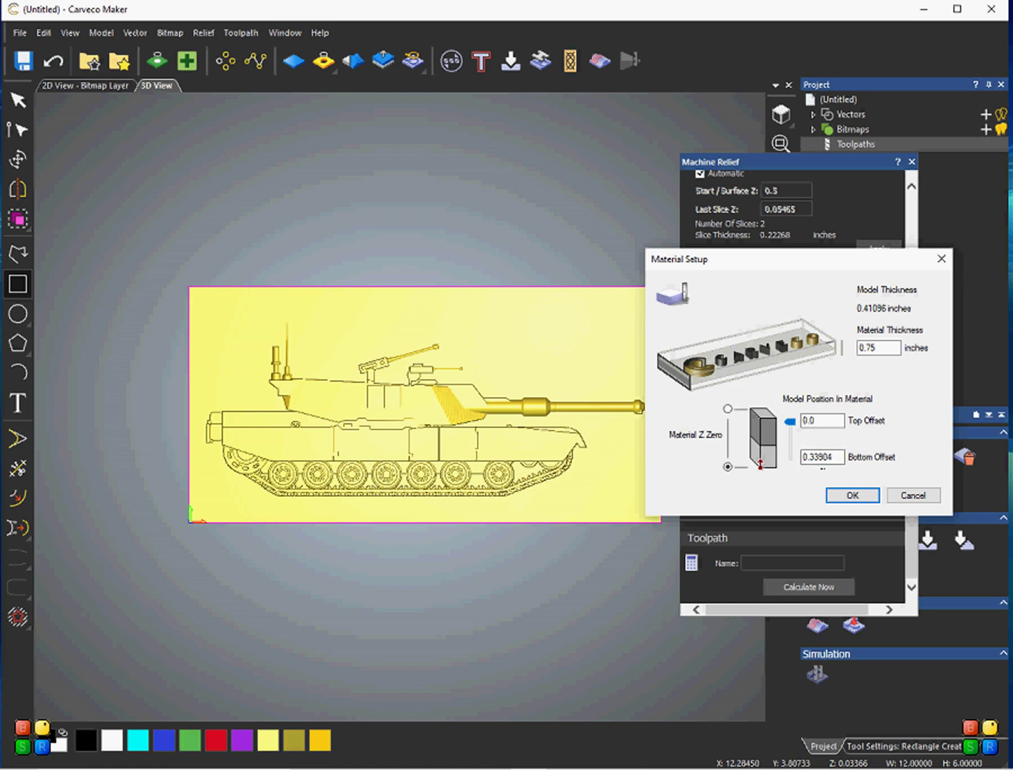
{"action": "left_click", "coordinate": [422, 422]}
{"action": "left_click", "coordinate": [803, 457]}
{"action": "left_click_drag", "start_coordinate": [790, 423], "coordinate": [796, 470]}
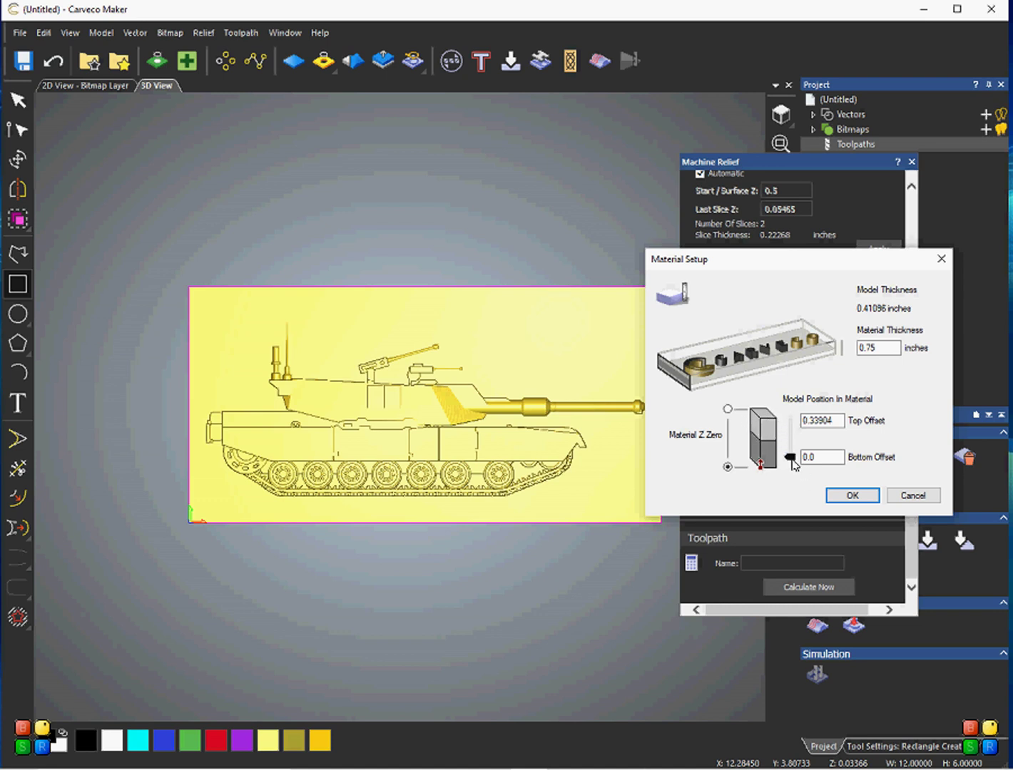
{"action": "left_click_drag", "start_coordinate": [791, 464], "coordinate": [796, 440]}
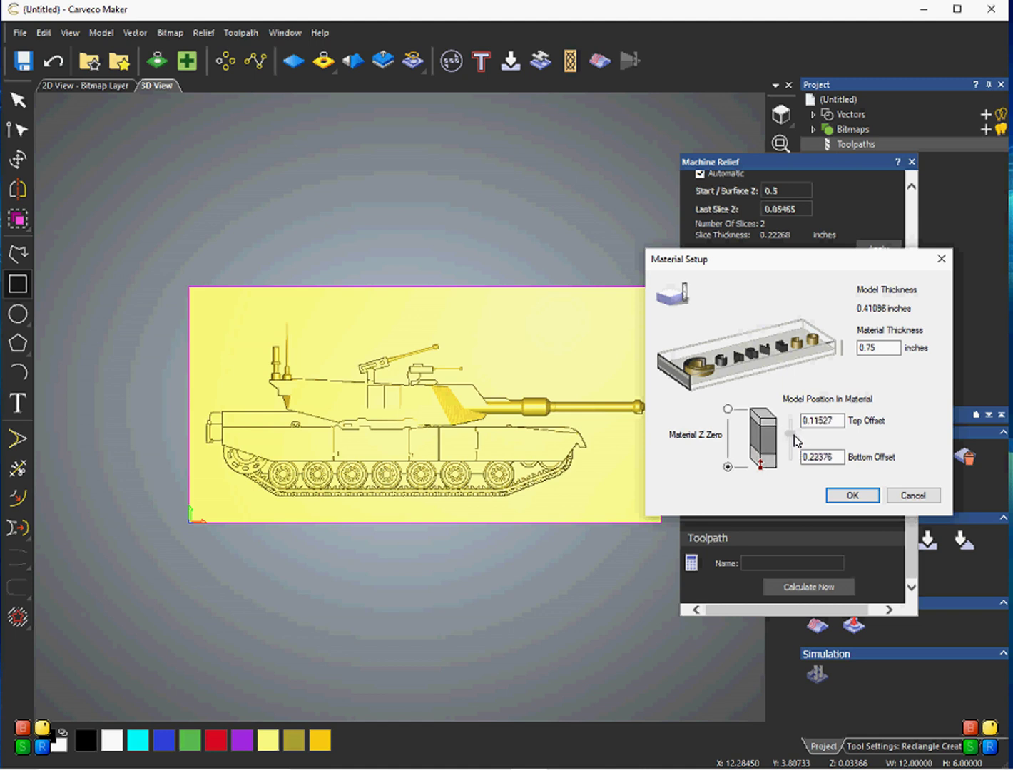
Set the model's top offset in the material to 0.125 inches, accept the material setup and close the Machine Relief form
{"action": "double_click", "coordinate": [824, 427]}
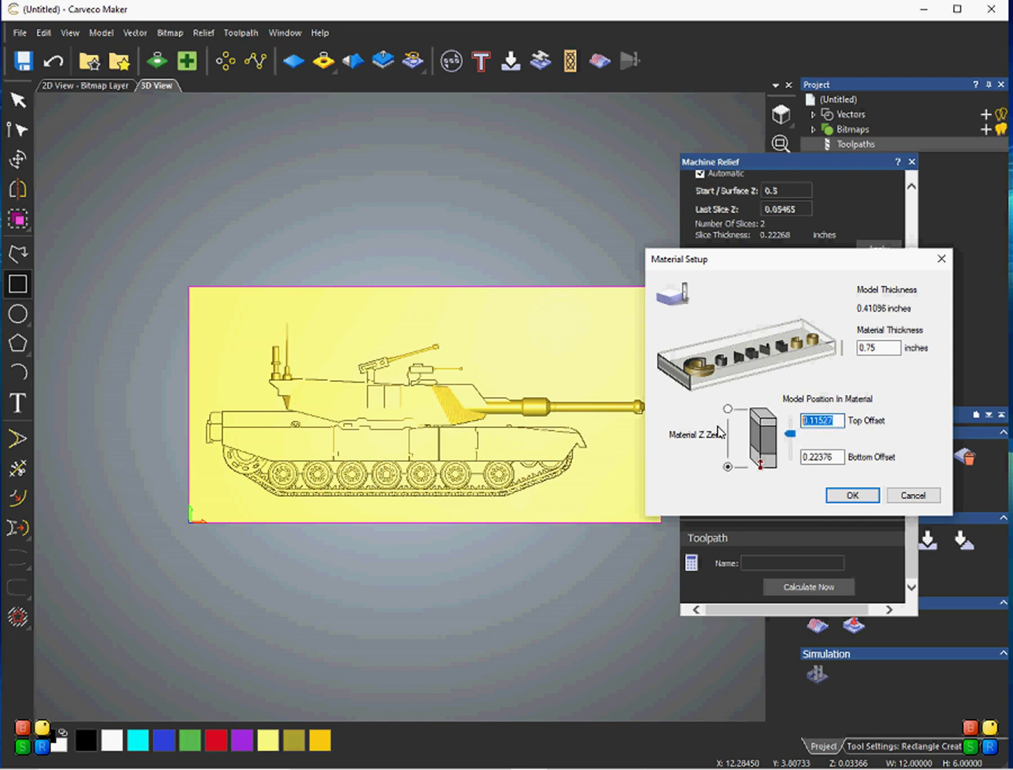
{"action": "type", "text": ".125"}
{"action": "left_click", "coordinate": [858, 502]}
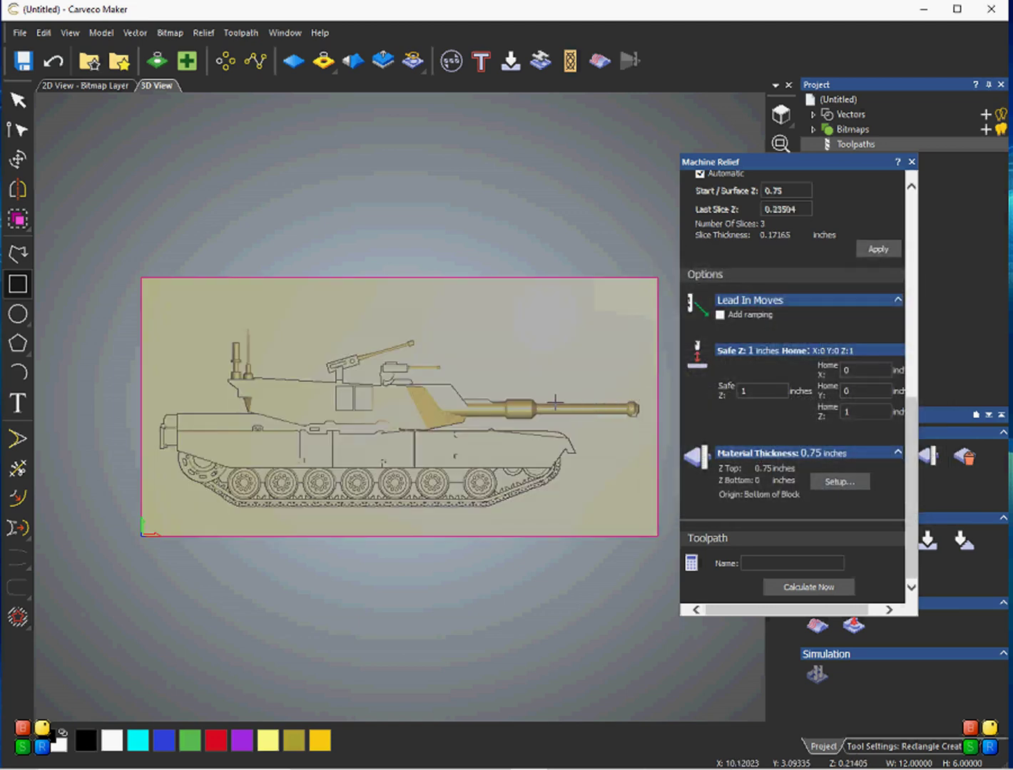
{"action": "left_click", "coordinate": [912, 162]}
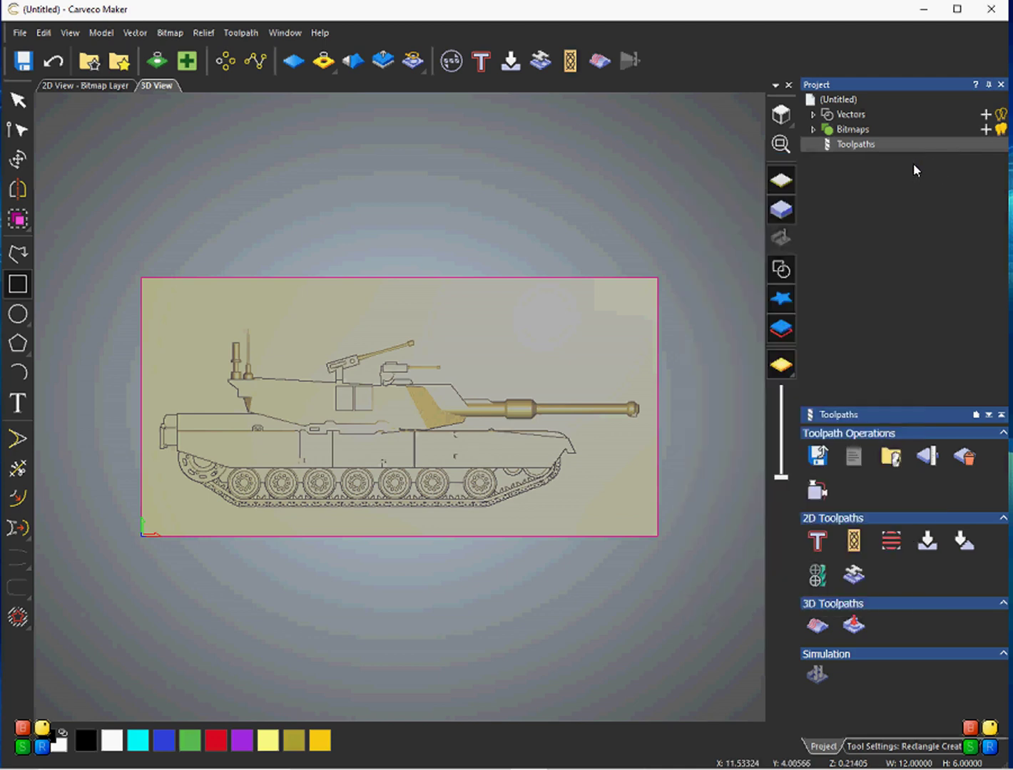
Examine how the tank relief sits inside the material block from the end, the long side and oblique angles
{"action": "left_click_drag", "start_coordinate": [572, 412], "coordinate": [583, 344]}
{"action": "scroll", "coordinate": [316, 409], "scroll_direction": "up", "scroll_amount": 5}
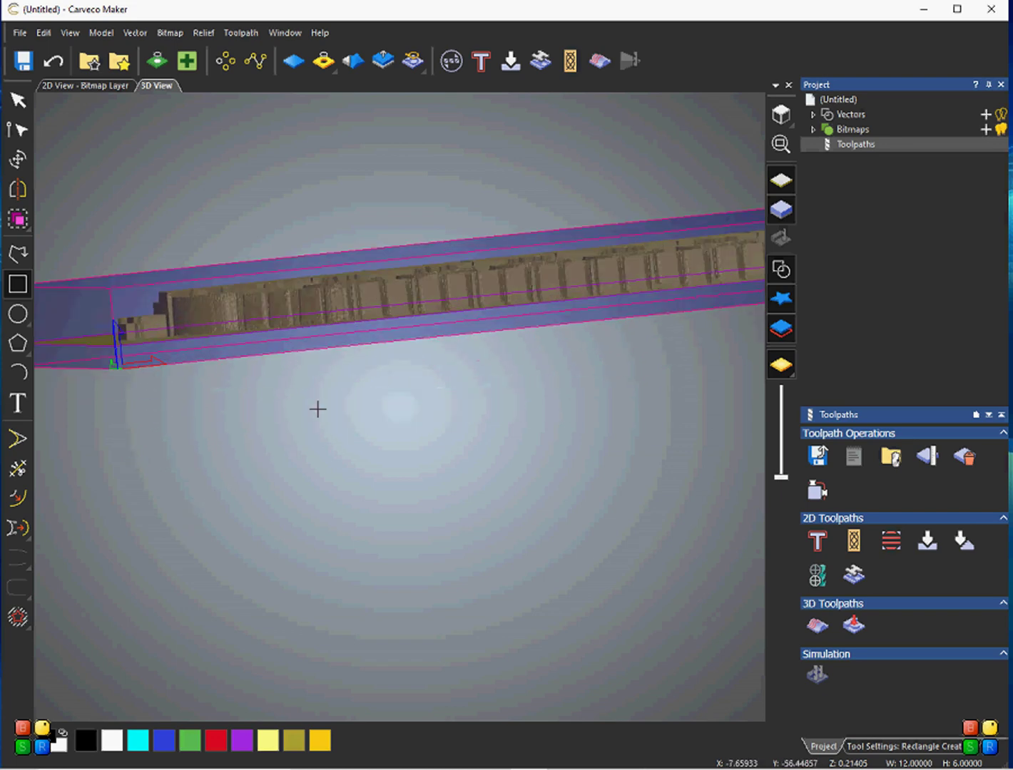
{"action": "scroll", "coordinate": [398, 312], "scroll_direction": "up", "scroll_amount": 3}
{"action": "left_click_drag", "start_coordinate": [396, 257], "coordinate": [315, 405]}
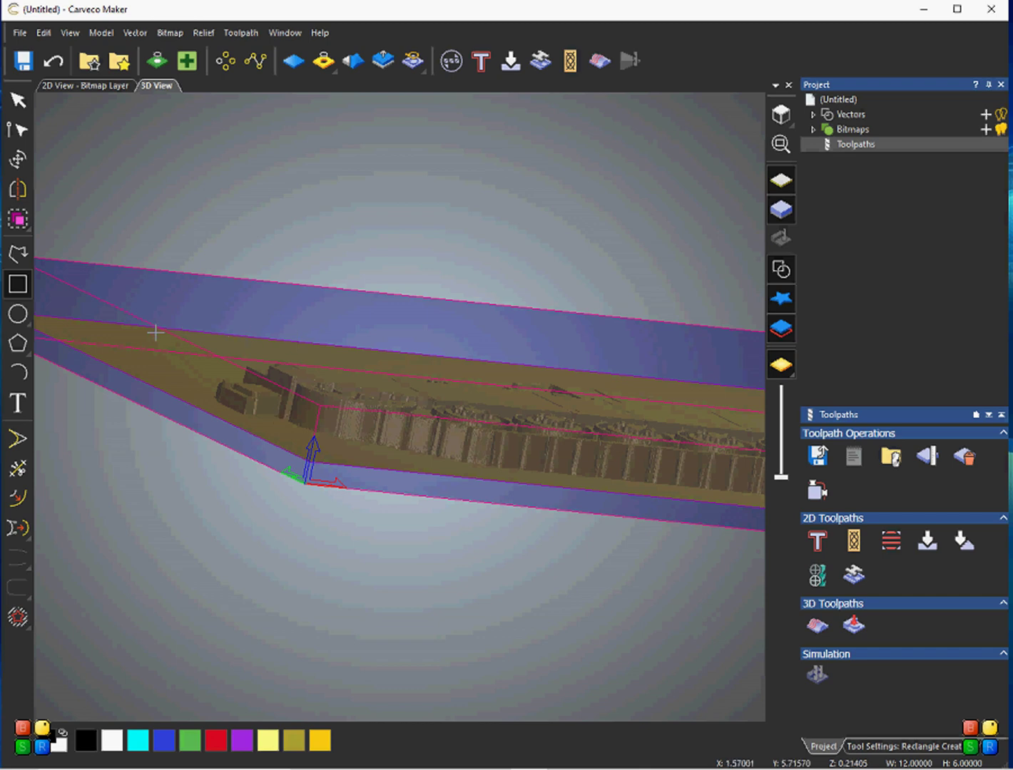
{"action": "left_click_drag", "start_coordinate": [361, 409], "coordinate": [432, 407]}
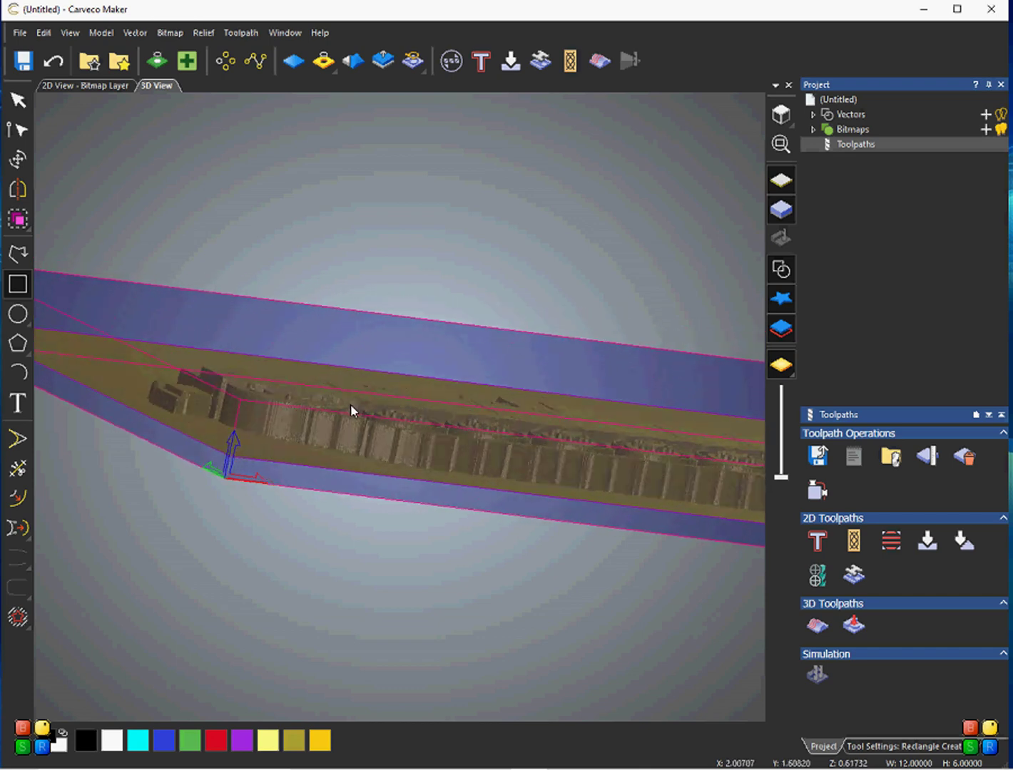
{"action": "left_click_drag", "start_coordinate": [350, 404], "coordinate": [688, 386]}
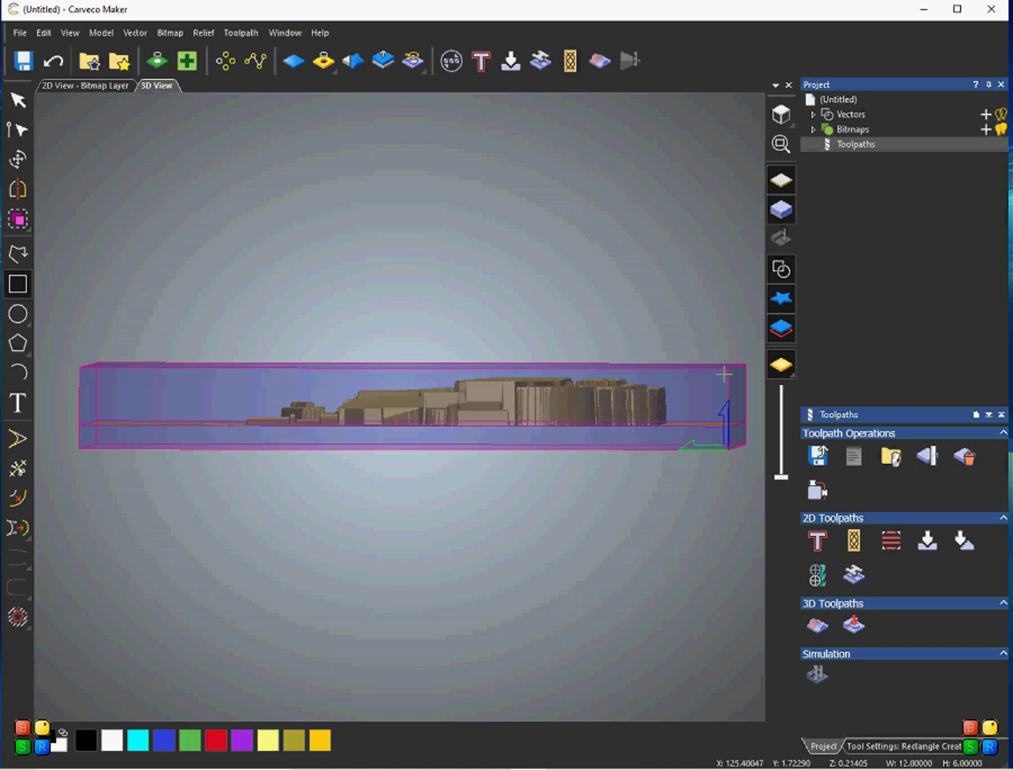
{"action": "left_click_drag", "start_coordinate": [711, 374], "coordinate": [413, 447]}
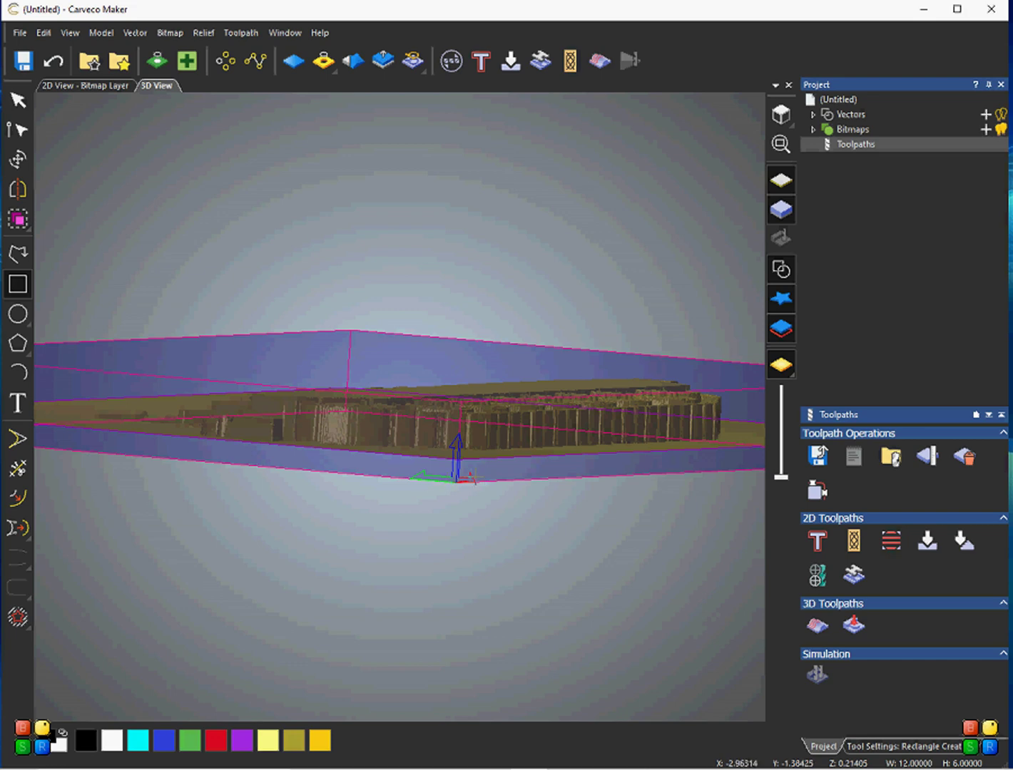
{"action": "left_click_drag", "start_coordinate": [597, 405], "coordinate": [683, 394]}
{"action": "scroll", "coordinate": [759, 379], "scroll_direction": "down", "scroll_amount": 3}
{"action": "scroll", "coordinate": [534, 389], "scroll_direction": "down", "scroll_amount": 3}
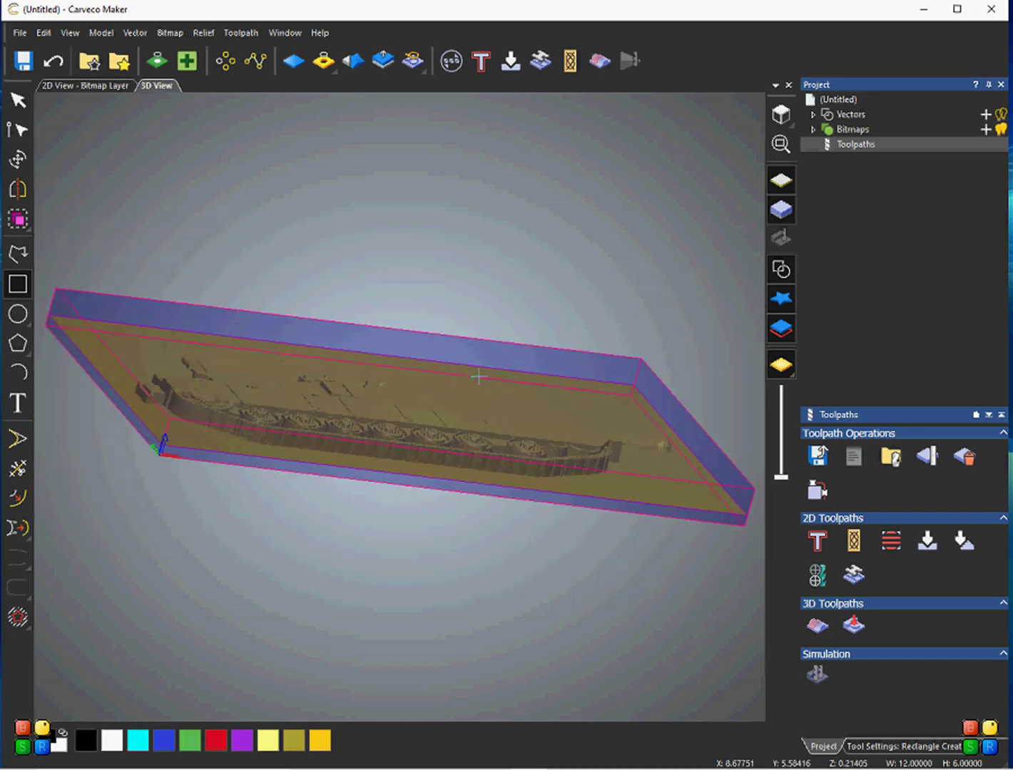
{"action": "left_click_drag", "start_coordinate": [478, 376], "coordinate": [549, 314]}
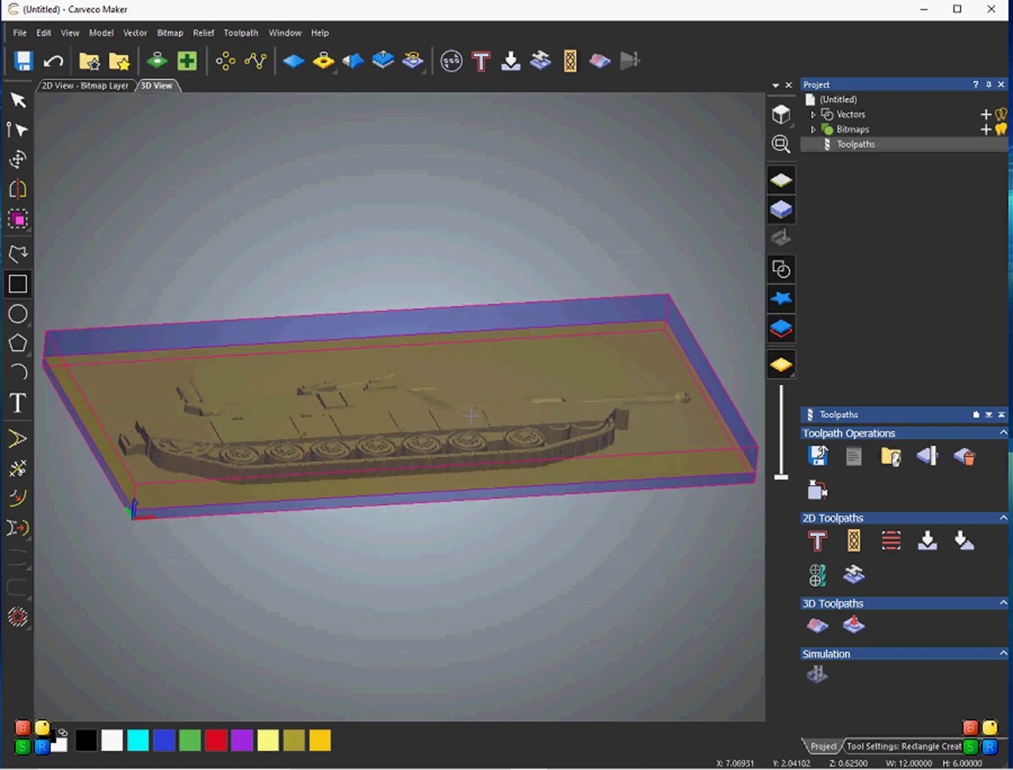
{"action": "left_click_drag", "start_coordinate": [472, 413], "coordinate": [480, 368]}
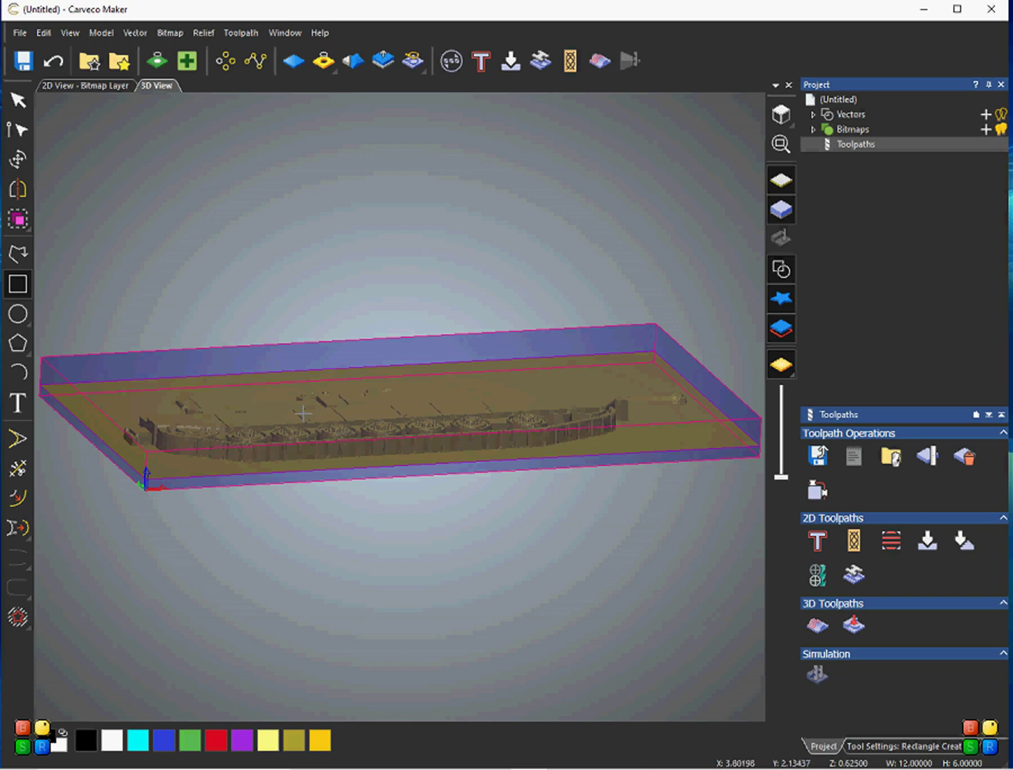
{"action": "left_click_drag", "start_coordinate": [299, 410], "coordinate": [457, 457]}
{"action": "left_click_drag", "start_coordinate": [587, 453], "coordinate": [409, 427]}
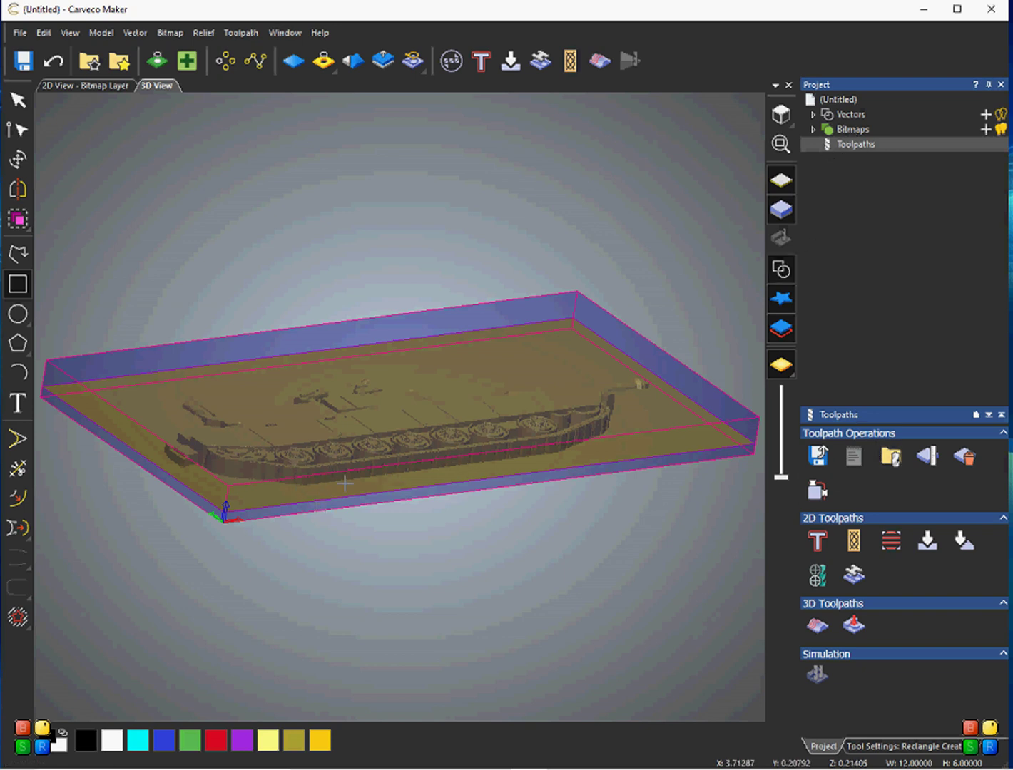
Calculate a Machine Relief toolpath for the whole relief with Ball Nose 1/16 Inch for finishing and Ball Nose 1/4 Inch for roughing
{"action": "left_click", "coordinate": [814, 626]}
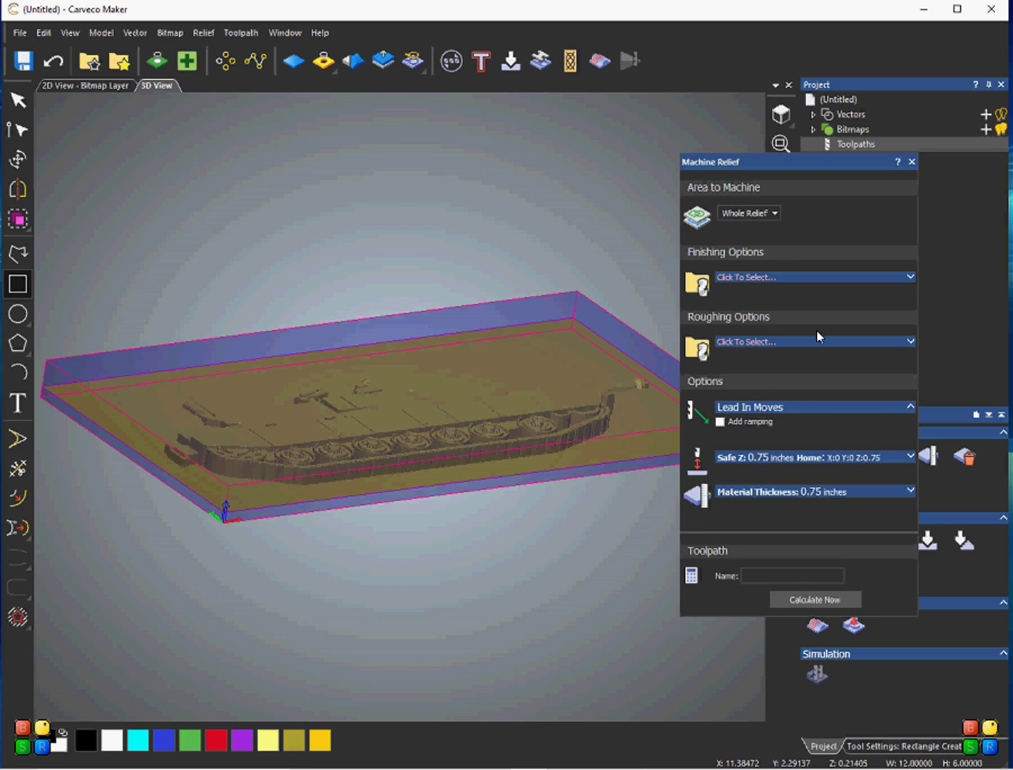
{"action": "left_click", "coordinate": [802, 277]}
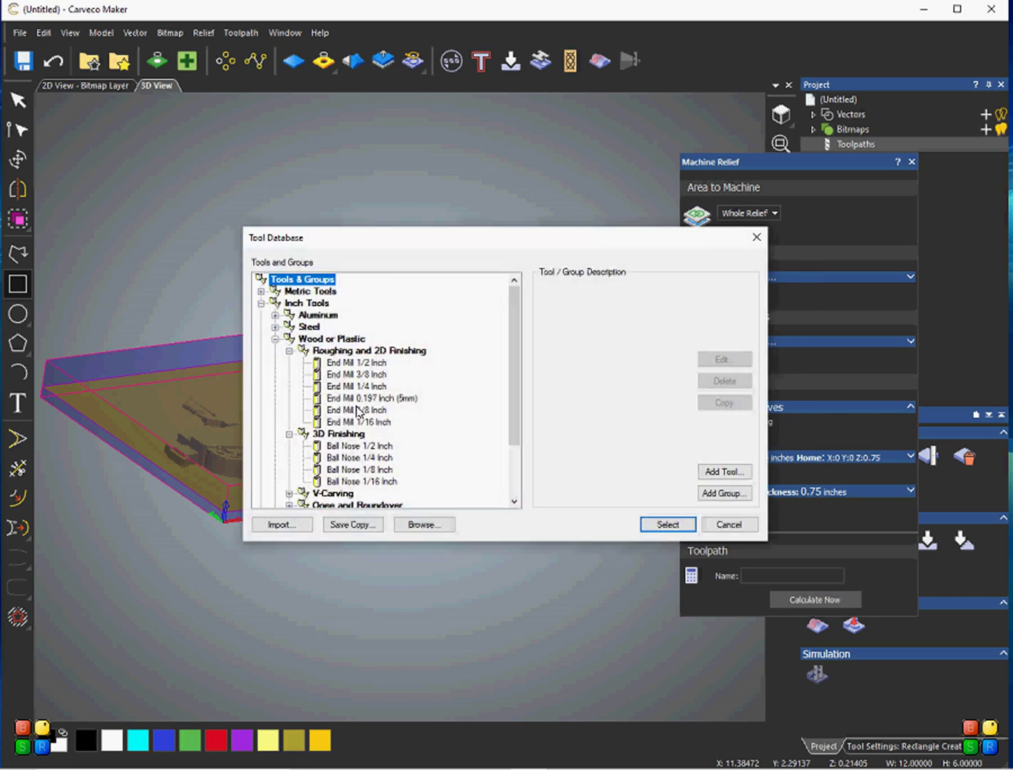
{"action": "double_click", "coordinate": [386, 480]}
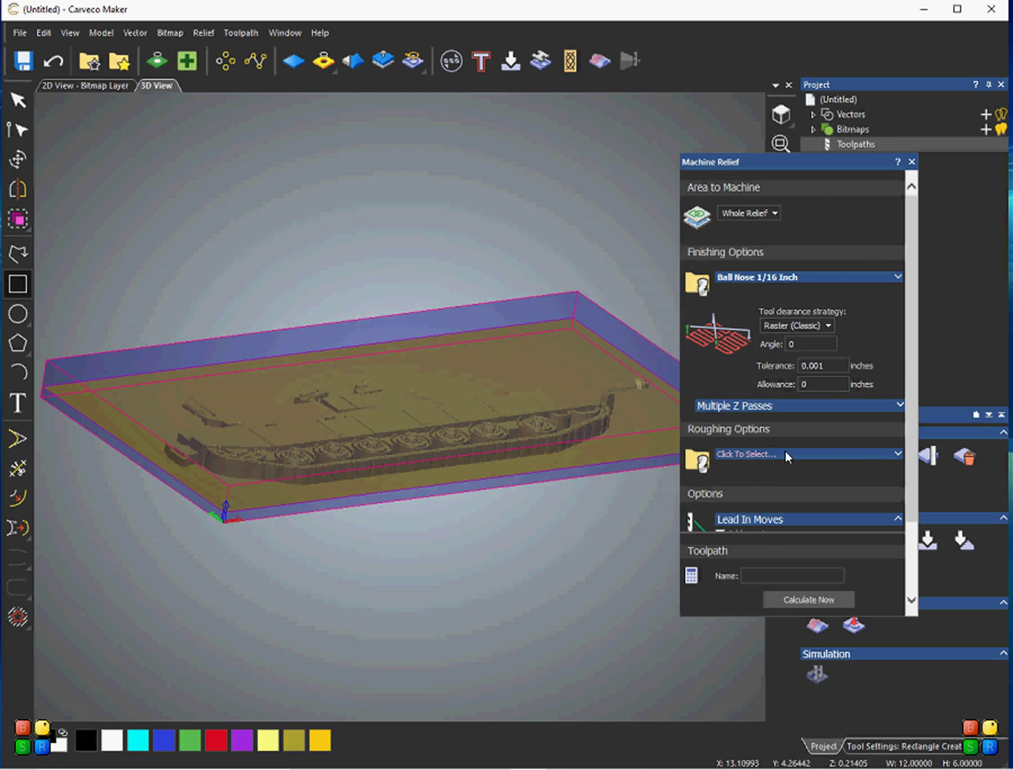
{"action": "left_click", "coordinate": [784, 453]}
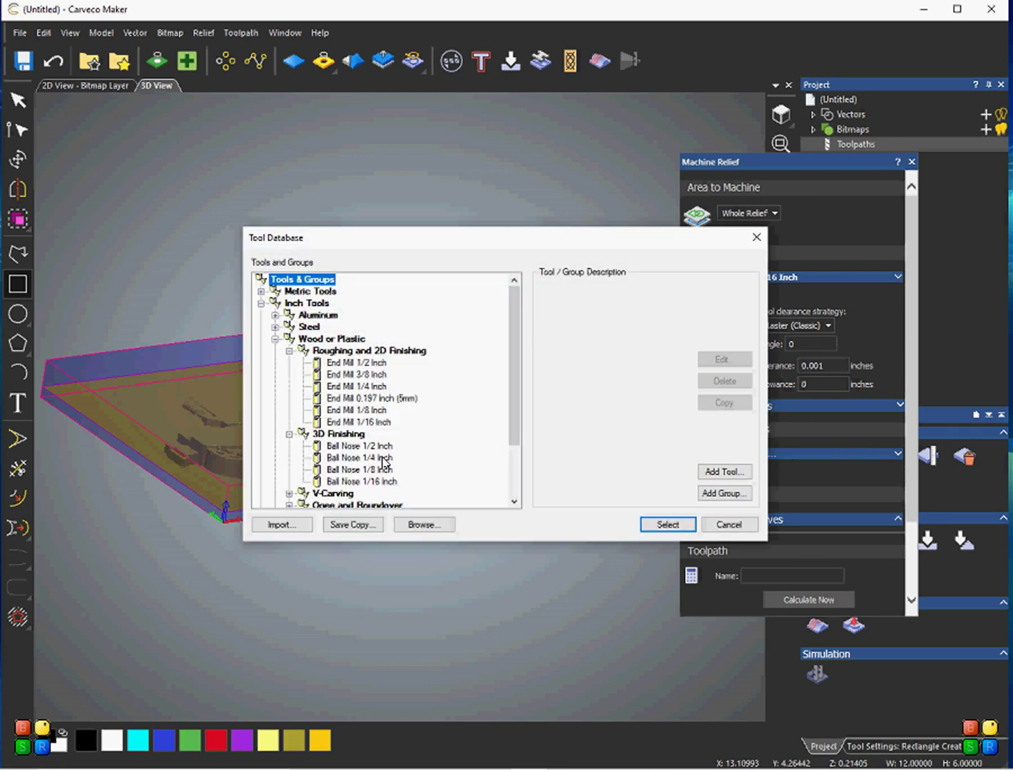
{"action": "double_click", "coordinate": [382, 459]}
{"action": "scroll", "coordinate": [846, 440], "scroll_direction": "down", "scroll_amount": 5}
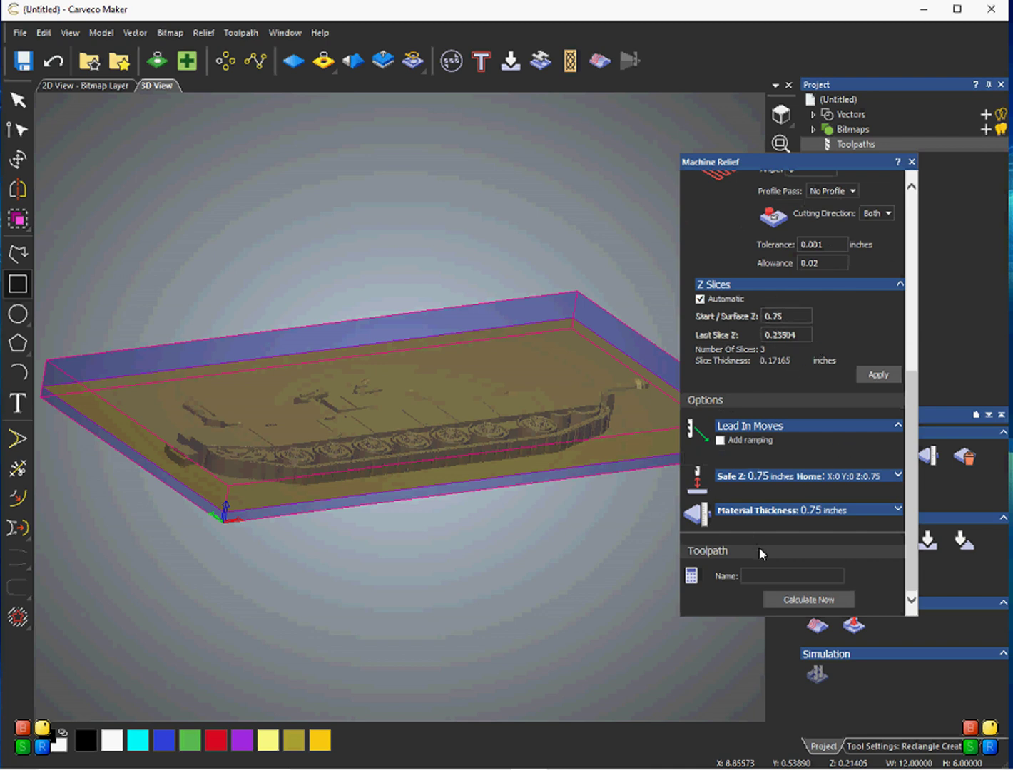
{"action": "left_click", "coordinate": [784, 602]}
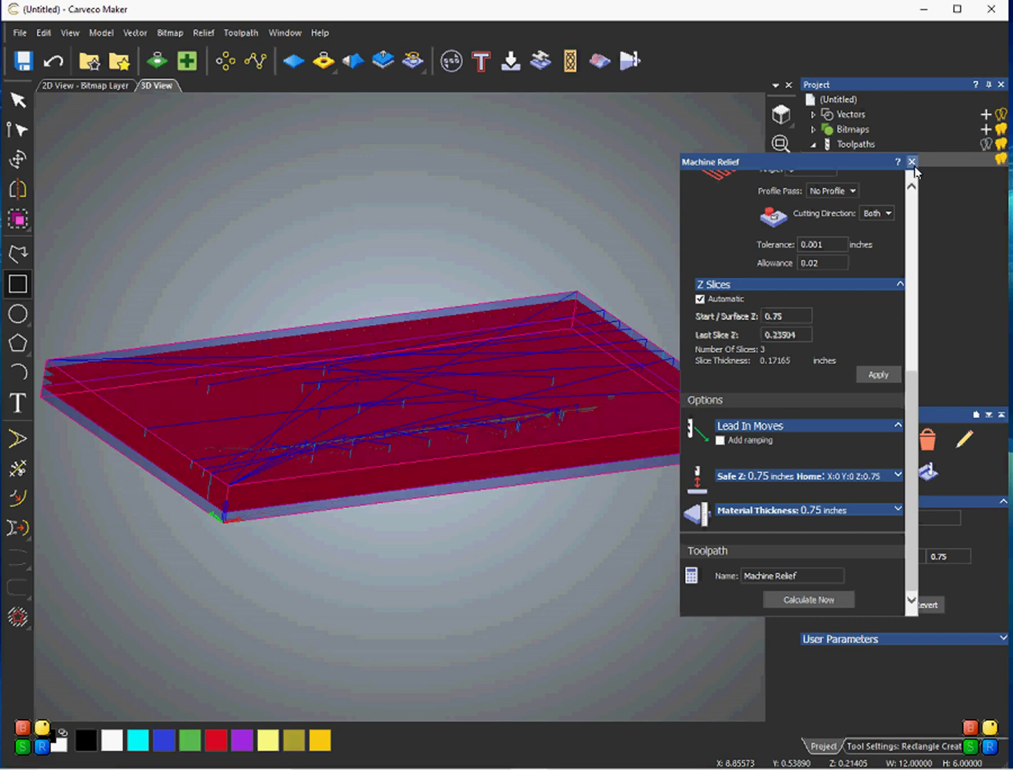
{"action": "left_click", "coordinate": [911, 162]}
Expand the Machine Relief toolpath to list its roughing and finishing passes, and hide its paths in the 3D view
{"action": "left_click_drag", "start_coordinate": [475, 337], "coordinate": [598, 383]}
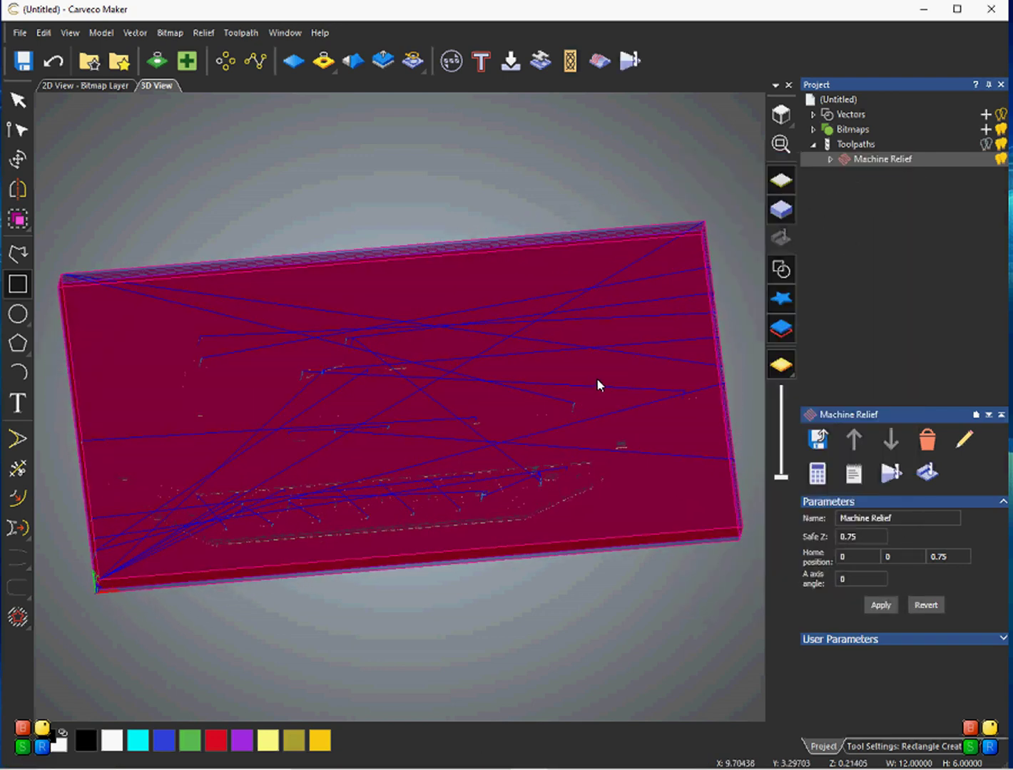
{"action": "left_click", "coordinate": [831, 159]}
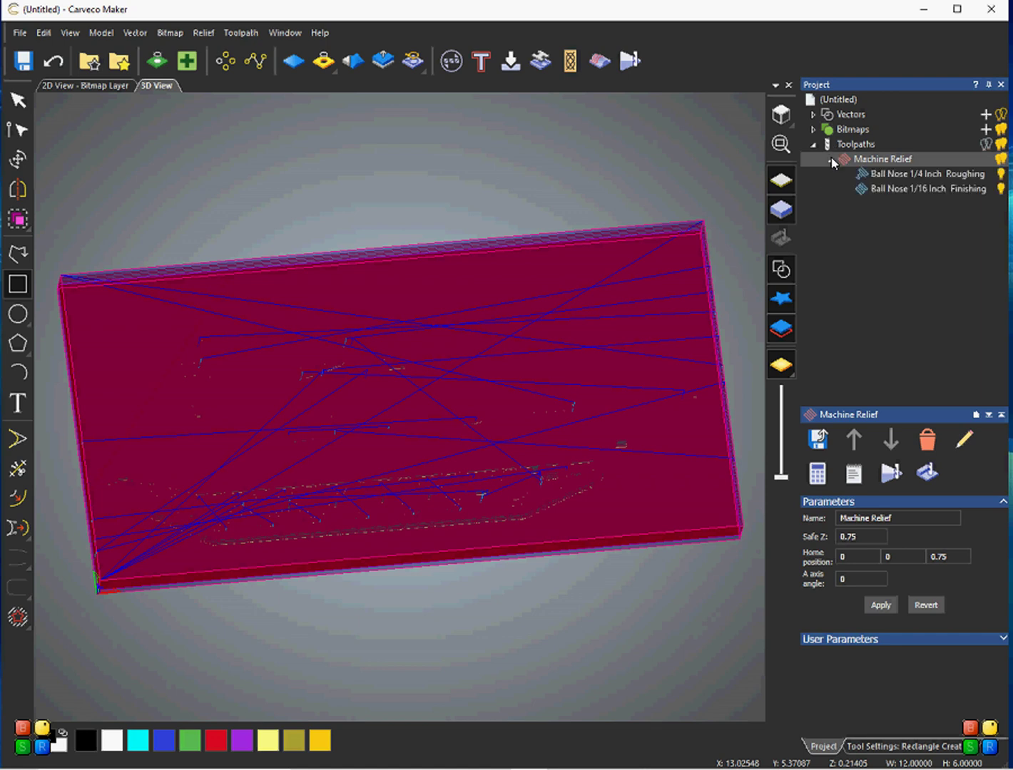
{"action": "left_click", "coordinate": [1002, 160]}
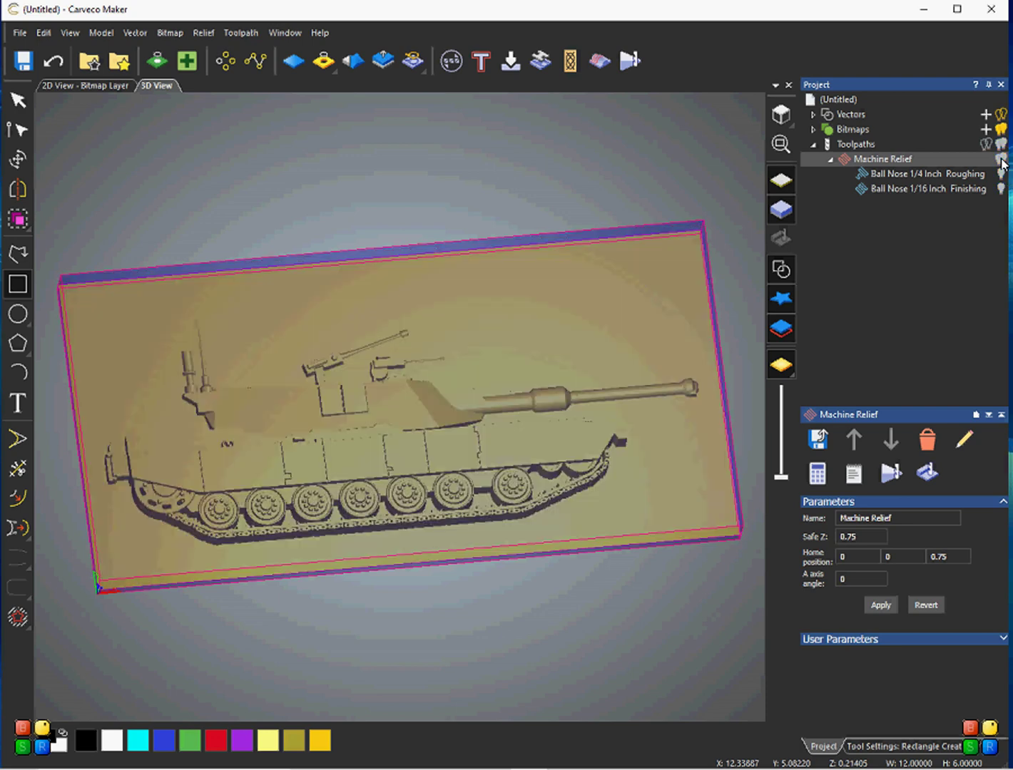
{"action": "left_click_drag", "start_coordinate": [564, 373], "coordinate": [726, 451]}
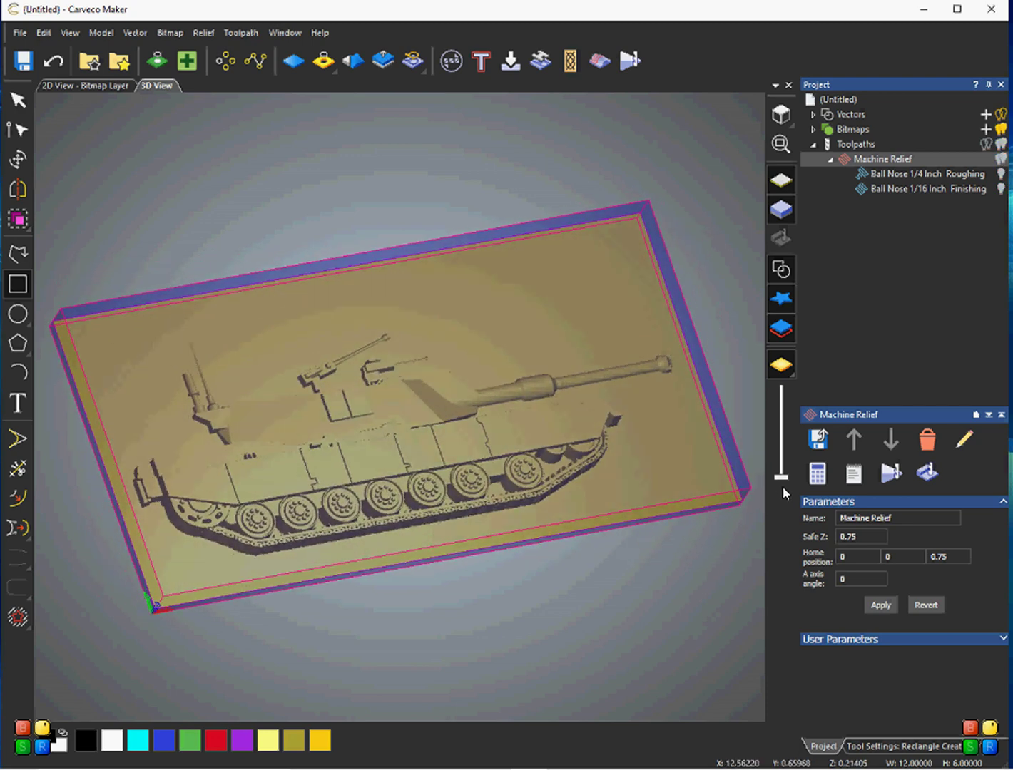
Try the maximum colour contrast on the tank model and return it to the lowest setting
{"action": "left_click_drag", "start_coordinate": [779, 481], "coordinate": [785, 388]}
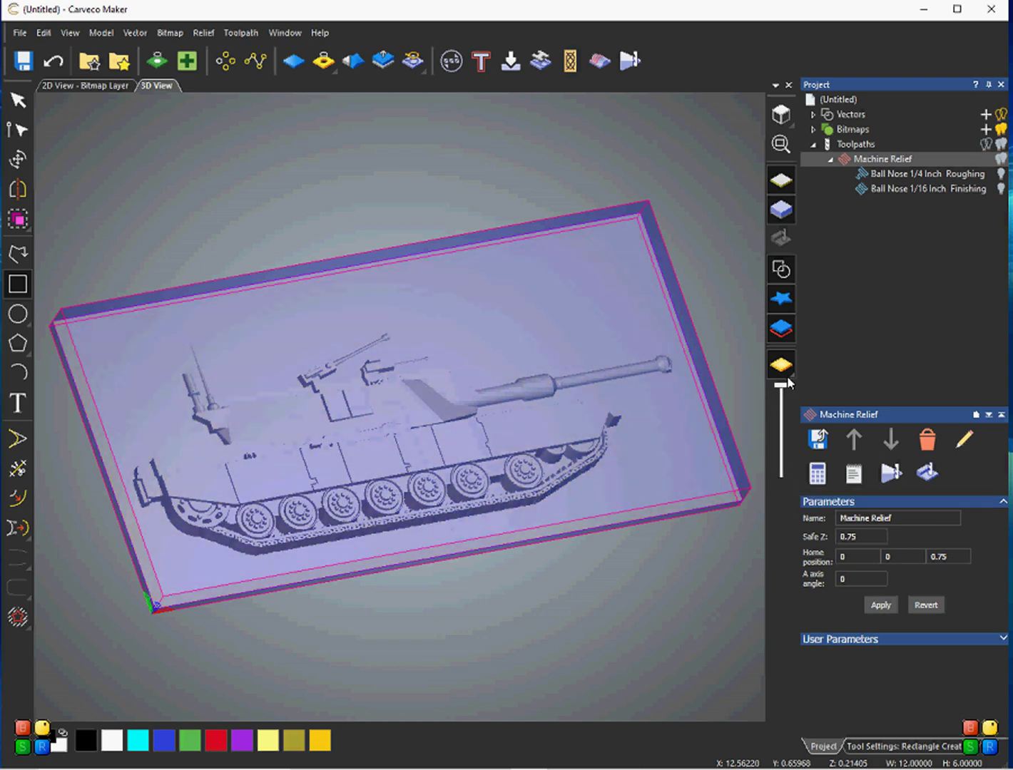
{"action": "left_click_drag", "start_coordinate": [388, 470], "coordinate": [345, 426]}
{"action": "left_click_drag", "start_coordinate": [438, 333], "coordinate": [469, 387]}
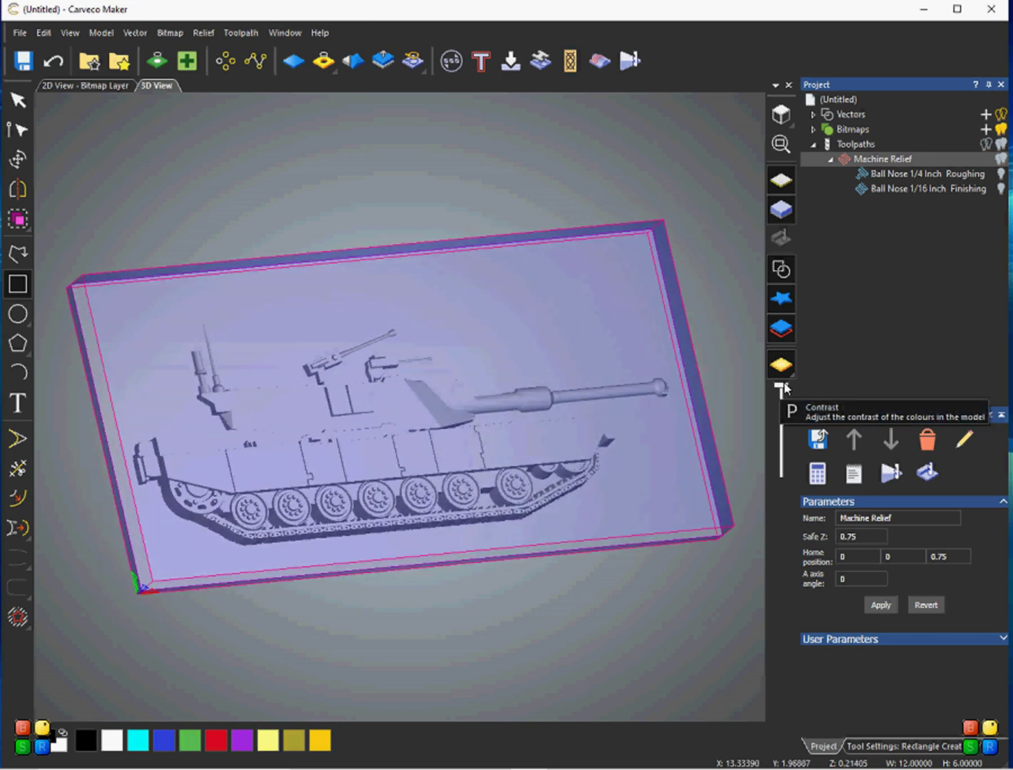
{"action": "left_click_drag", "start_coordinate": [780, 393], "coordinate": [778, 508]}
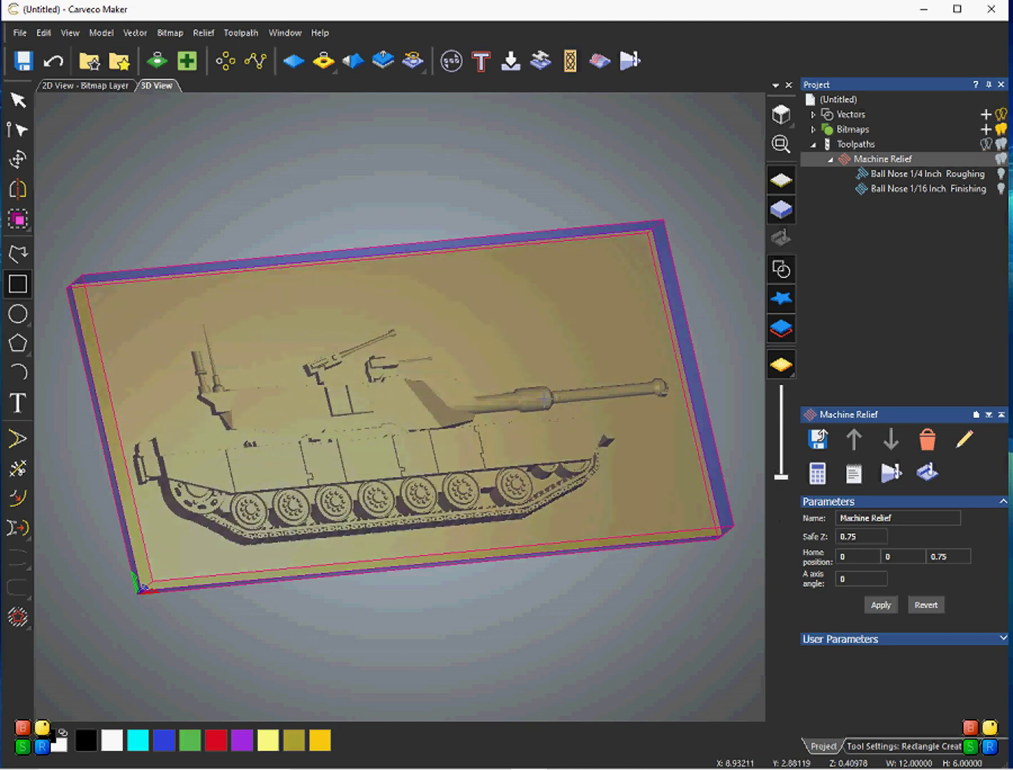
Start a profiling toolpath inside the selected vectors, with a start depth of 0 and a finish depth of 0.75 inches
{"action": "left_click_drag", "start_coordinate": [389, 372], "coordinate": [414, 367]}
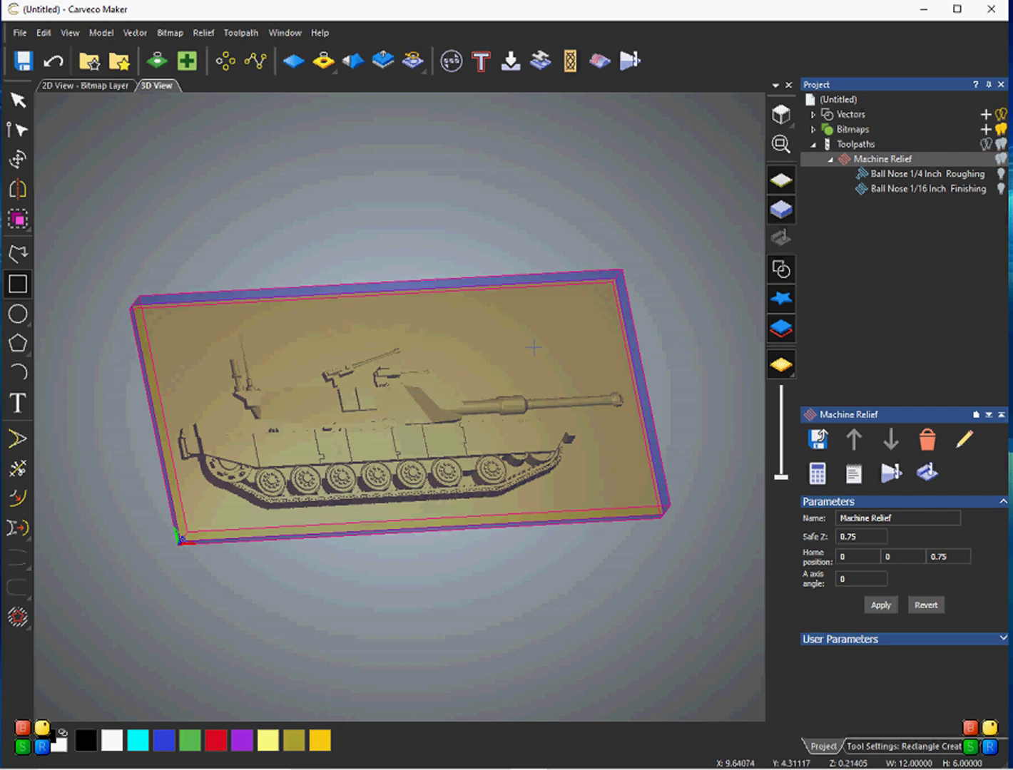
{"action": "left_click_drag", "start_coordinate": [528, 340], "coordinate": [438, 370]}
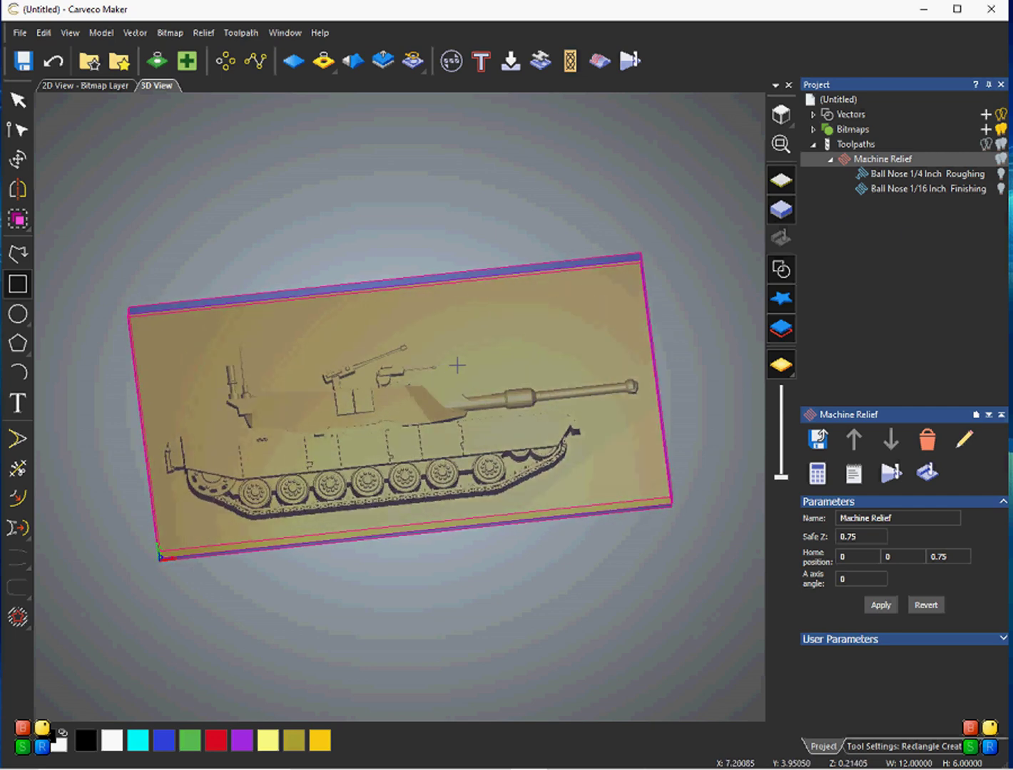
{"action": "left_click", "coordinate": [832, 146]}
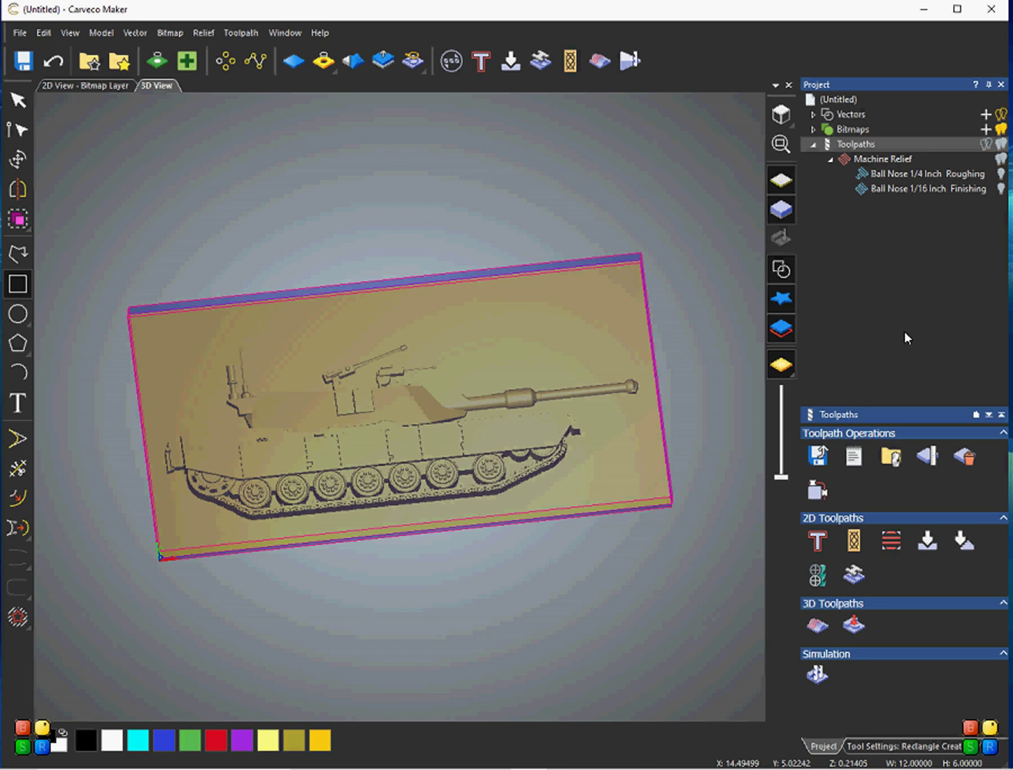
{"action": "left_click", "coordinate": [817, 542]}
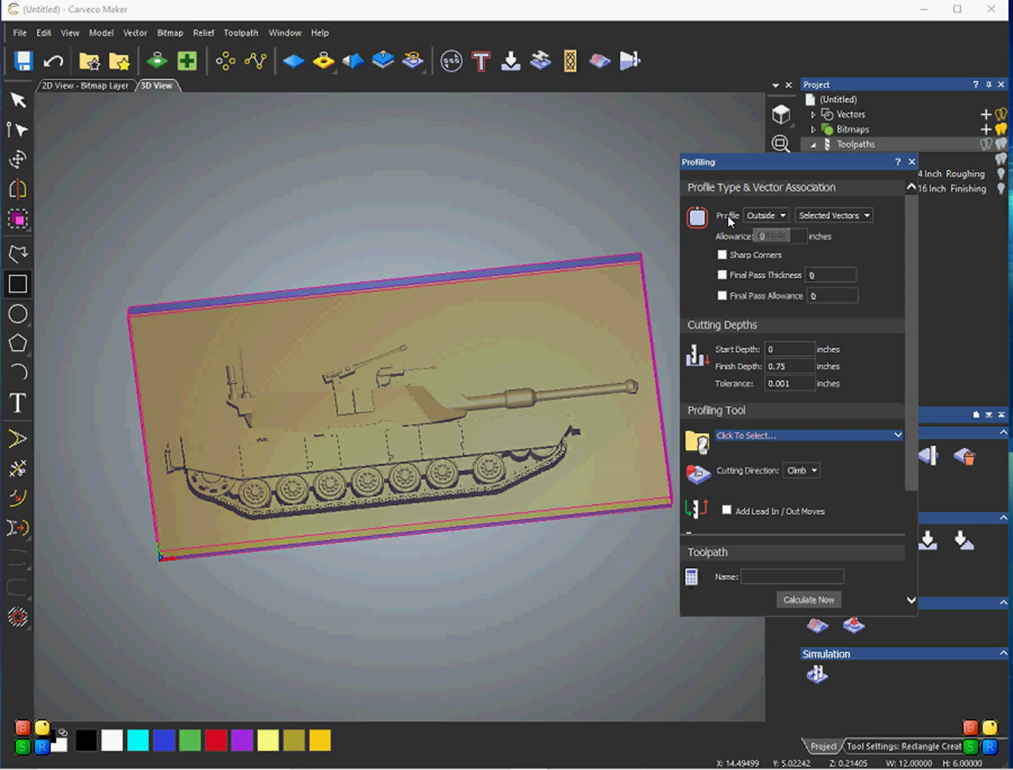
{"action": "left_click", "coordinate": [843, 220]}
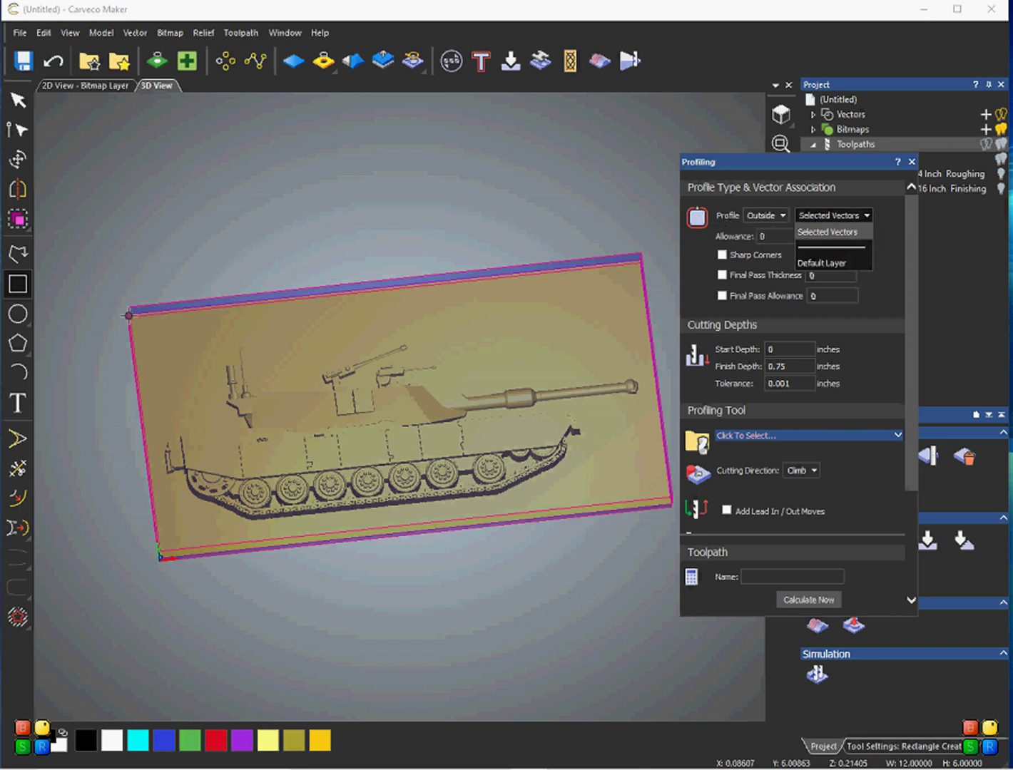
{"action": "left_click", "coordinate": [811, 207]}
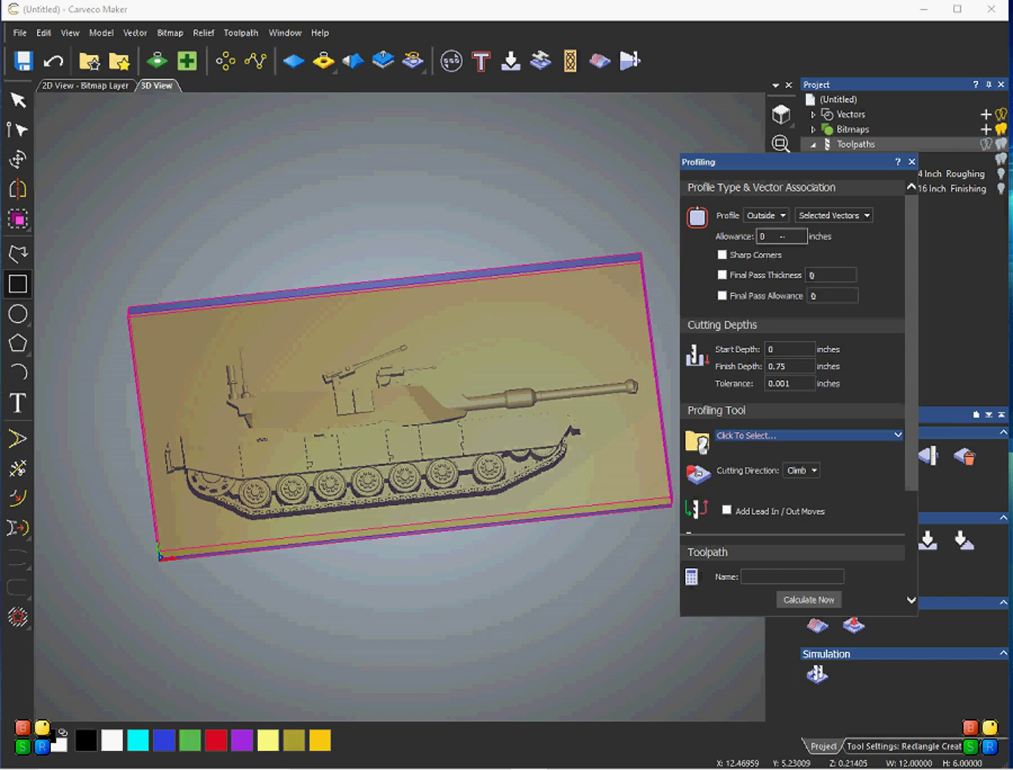
{"action": "left_click", "coordinate": [783, 216]}
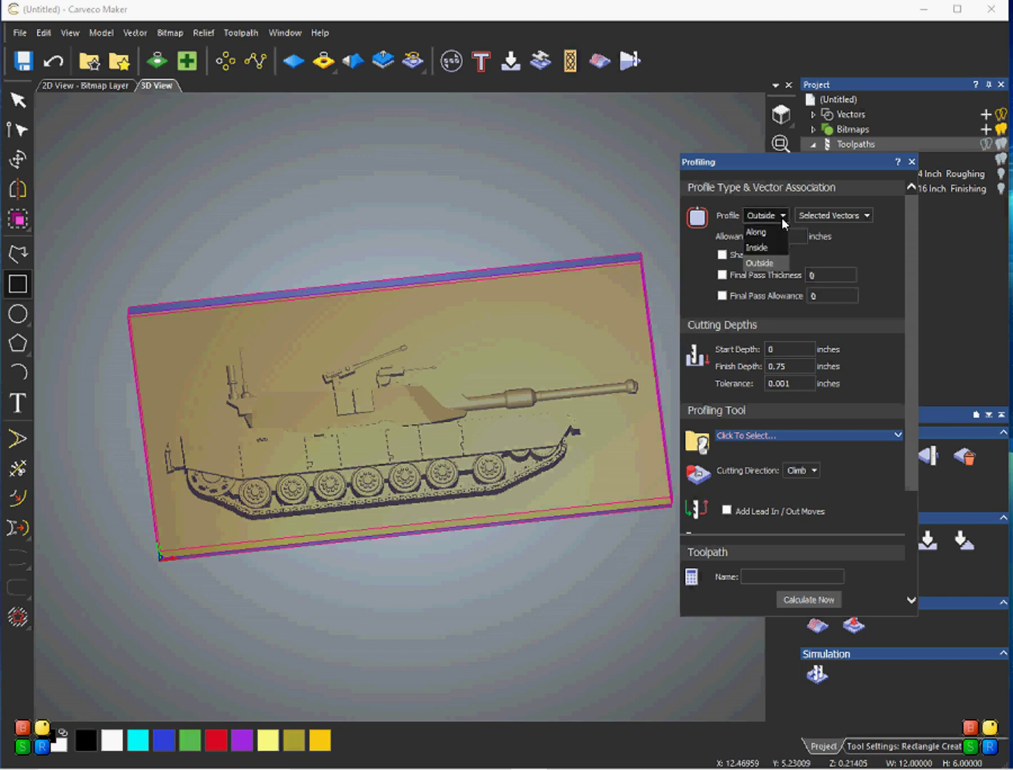
{"action": "left_click", "coordinate": [756, 248]}
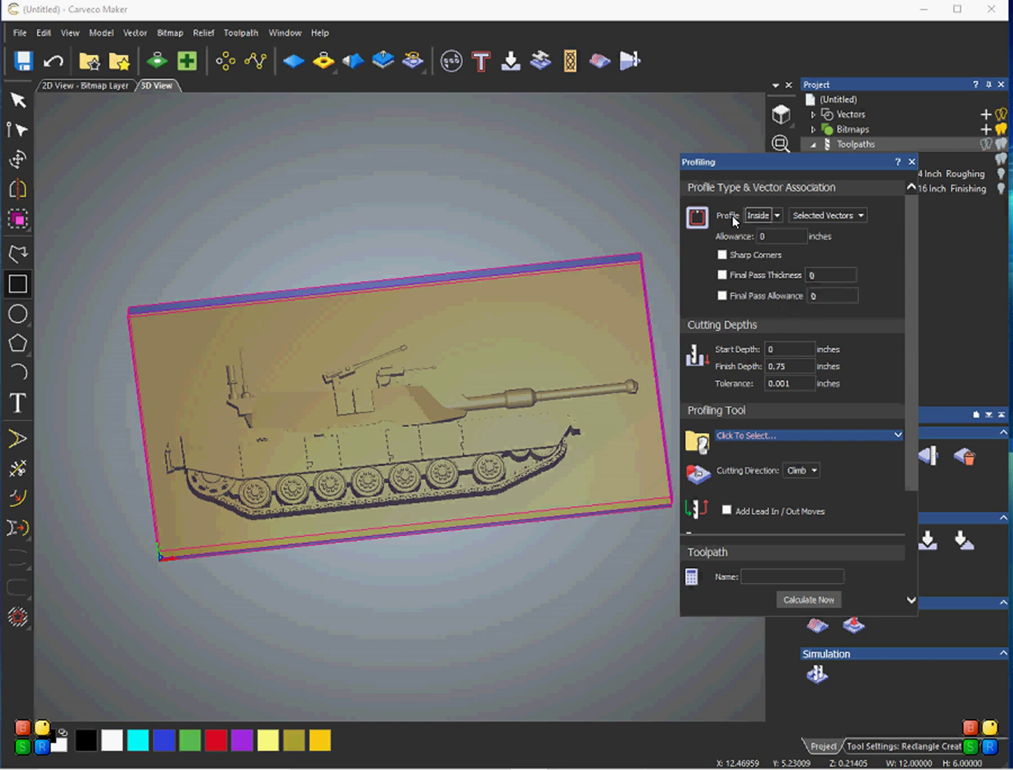
{"action": "left_click", "coordinate": [788, 350]}
{"action": "left_click", "coordinate": [790, 367]}
Assign the End Mill 1/8 Inch from the wood or plastic tools as the profiling tool
{"action": "scroll", "coordinate": [790, 366], "scroll_direction": "down", "scroll_amount": 3}
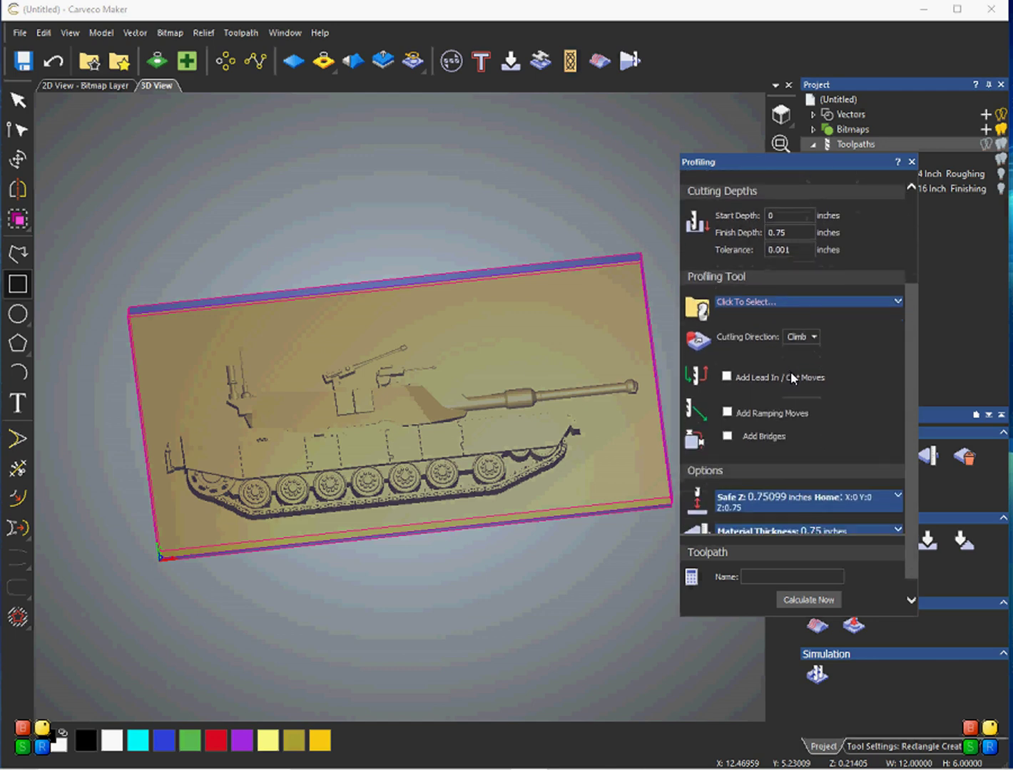
{"action": "left_click", "coordinate": [801, 302]}
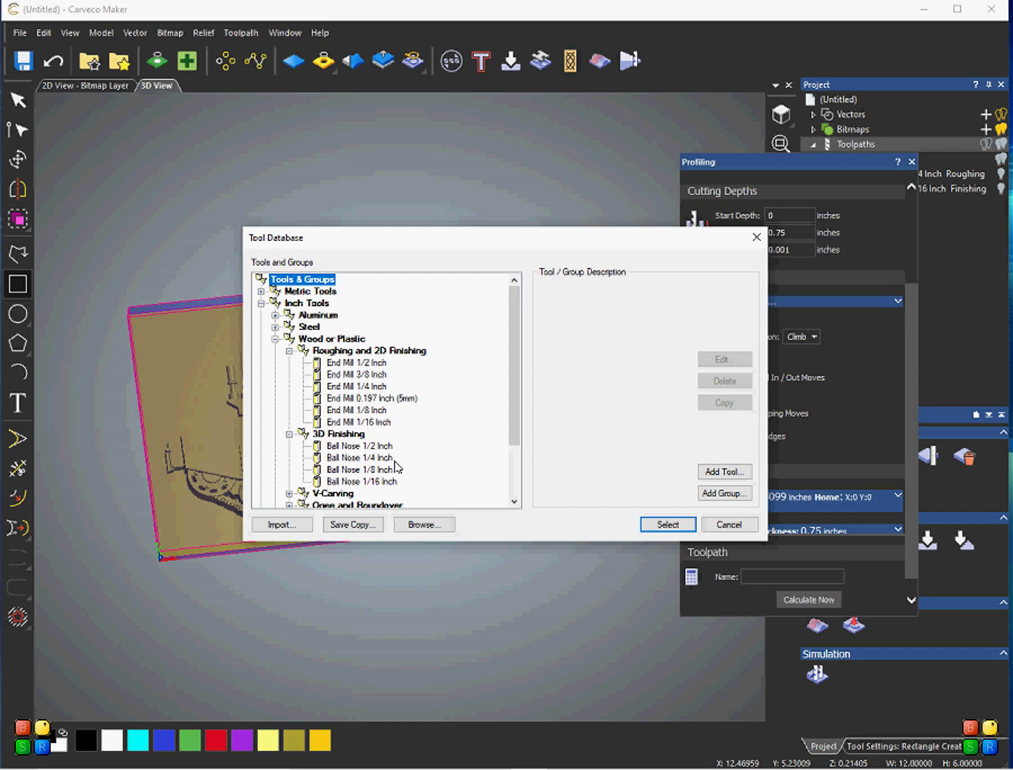
{"action": "double_click", "coordinate": [378, 411]}
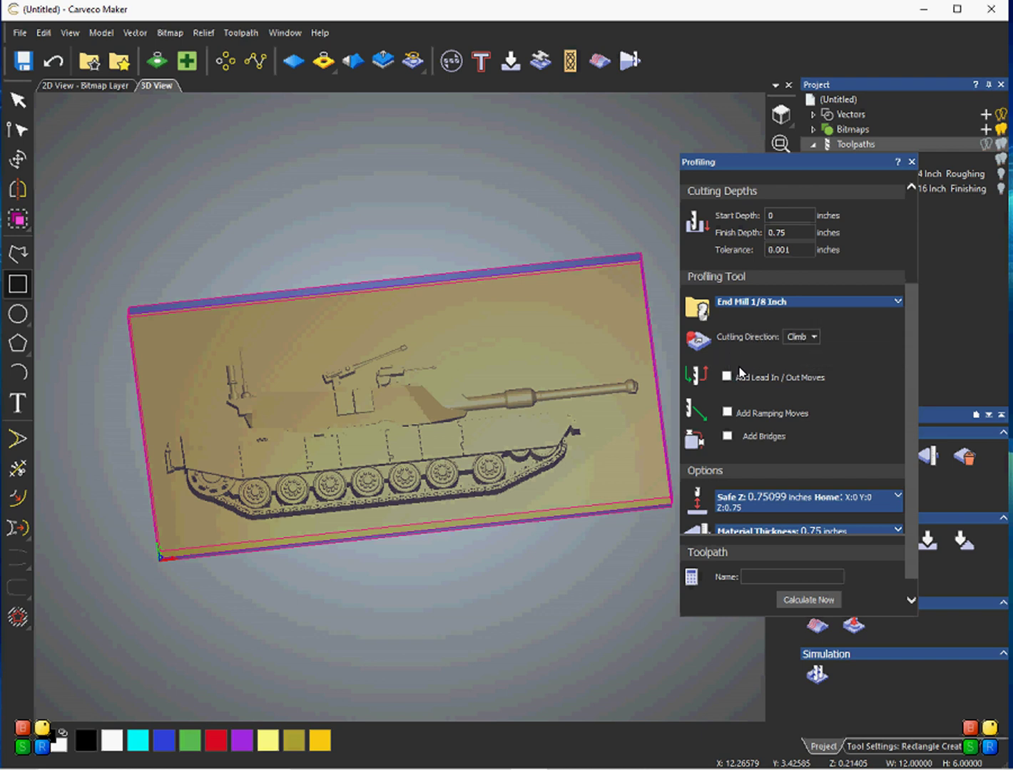
{"action": "scroll", "coordinate": [760, 359], "scroll_direction": "down", "scroll_amount": 1}
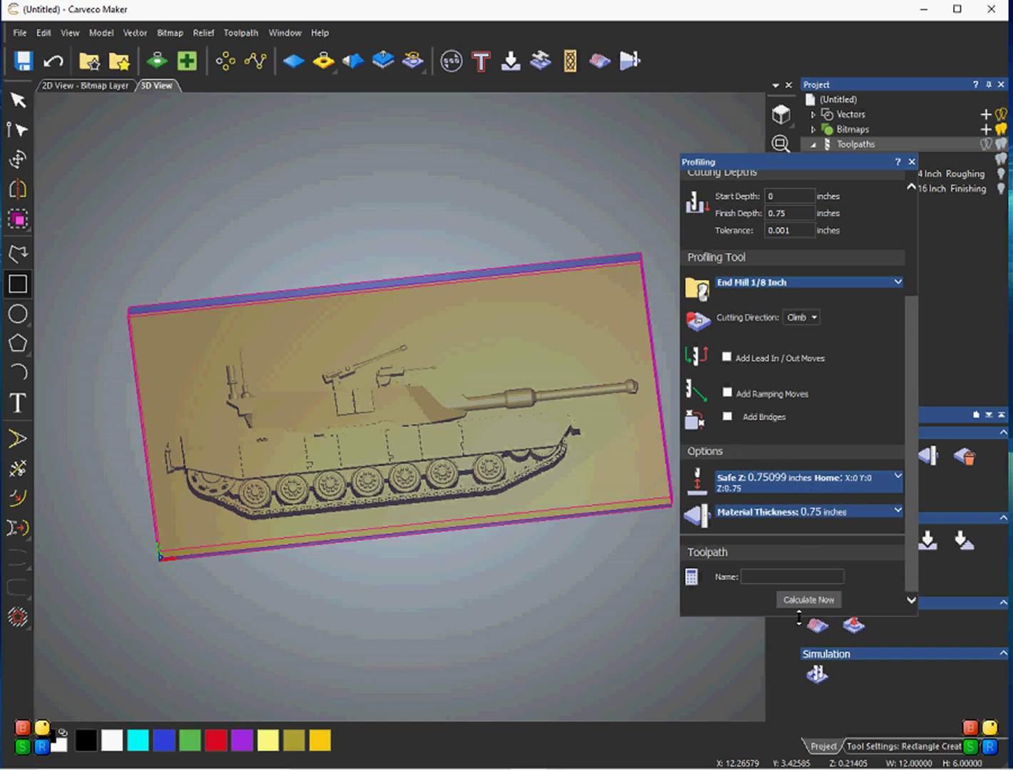
Set the safe Z and home Z to 1 inch and calculate the profiling toolpath
{"action": "left_click", "coordinate": [784, 485]}
{"action": "scroll", "coordinate": [766, 449], "scroll_direction": "down", "scroll_amount": 4}
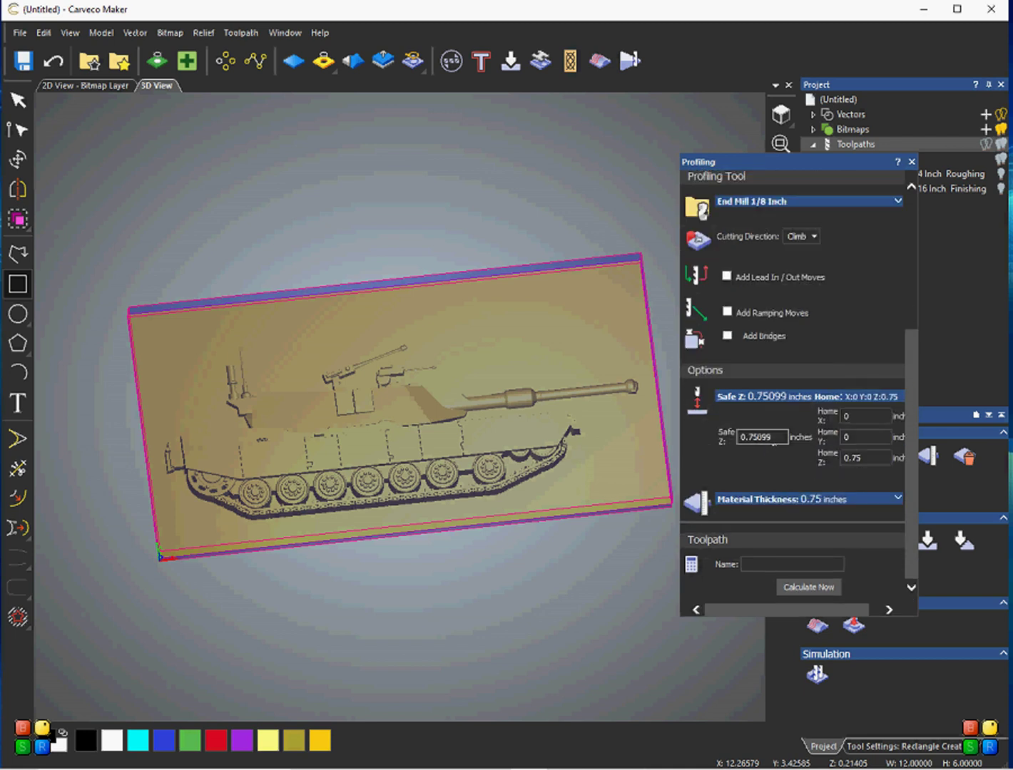
{"action": "left_click_drag", "start_coordinate": [771, 438], "coordinate": [691, 454]}
{"action": "type", "text": "1"}
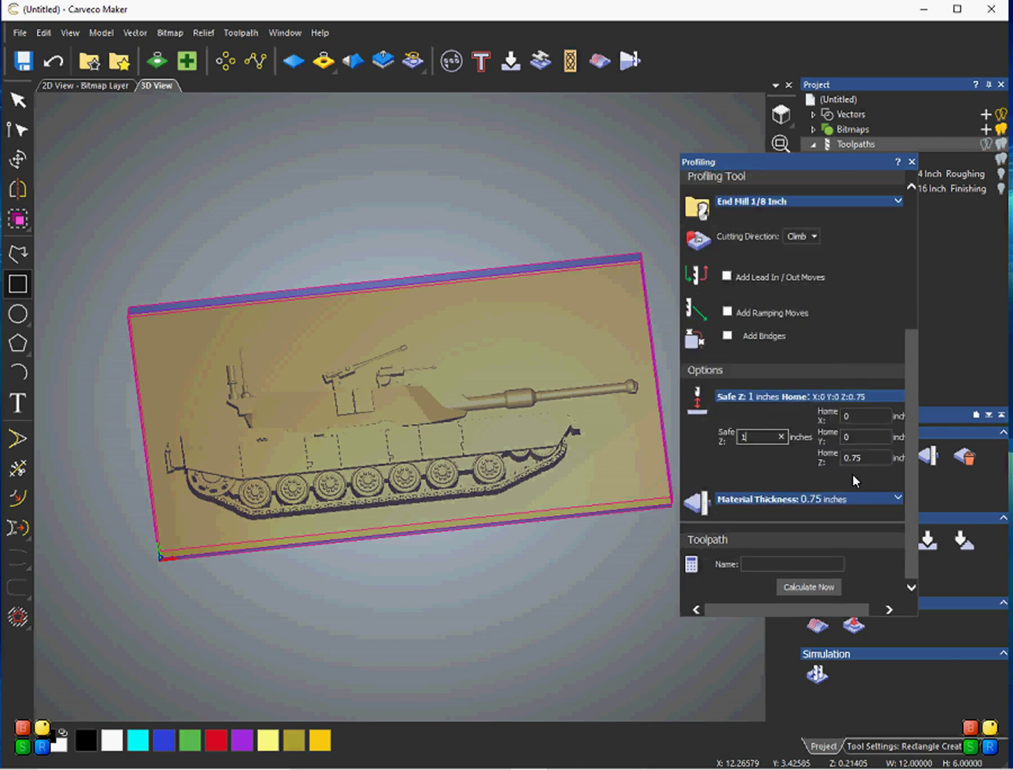
{"action": "double_click", "coordinate": [860, 457]}
{"action": "type", "text": "1"}
{"action": "key", "text": "Return"}
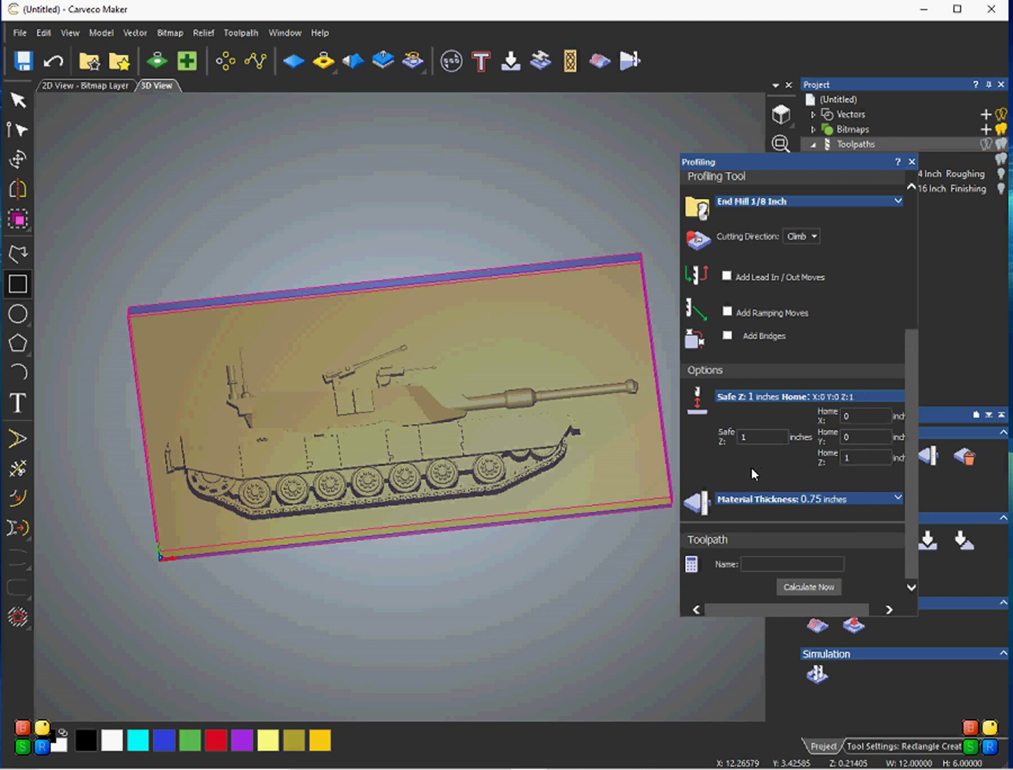
{"action": "left_click", "coordinate": [808, 587]}
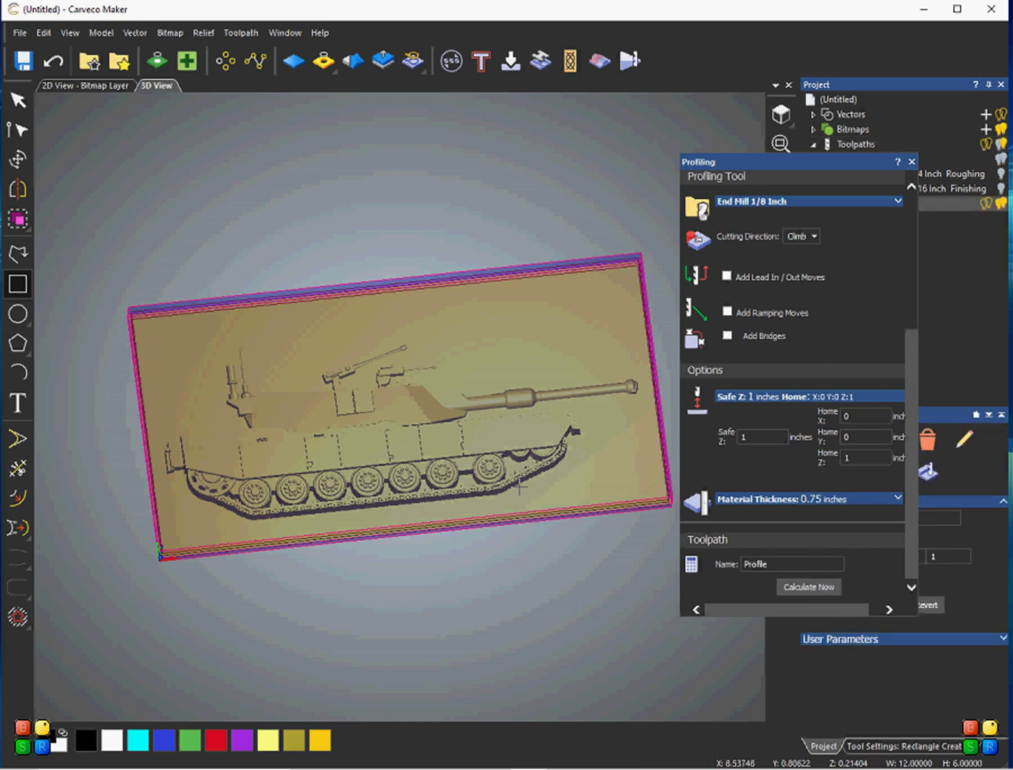
Examine the calculated profile passes around the edge of the tank relief from oblique angles
{"action": "left_click_drag", "start_coordinate": [519, 487], "coordinate": [564, 180]}
{"action": "scroll", "coordinate": [595, 518], "scroll_direction": "up", "scroll_amount": 5}
{"action": "left_click_drag", "start_coordinate": [582, 308], "coordinate": [539, 437]}
{"action": "scroll", "coordinate": [540, 437], "scroll_direction": "down", "scroll_amount": 6}
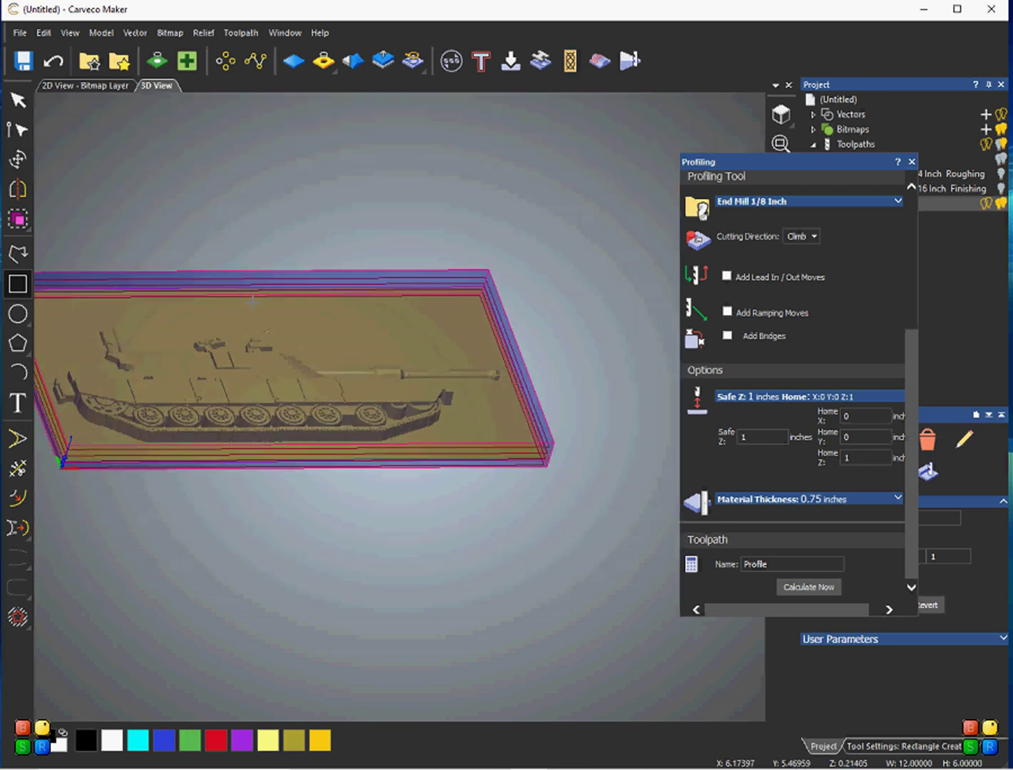
{"action": "left_click_drag", "start_coordinate": [252, 302], "coordinate": [386, 293]}
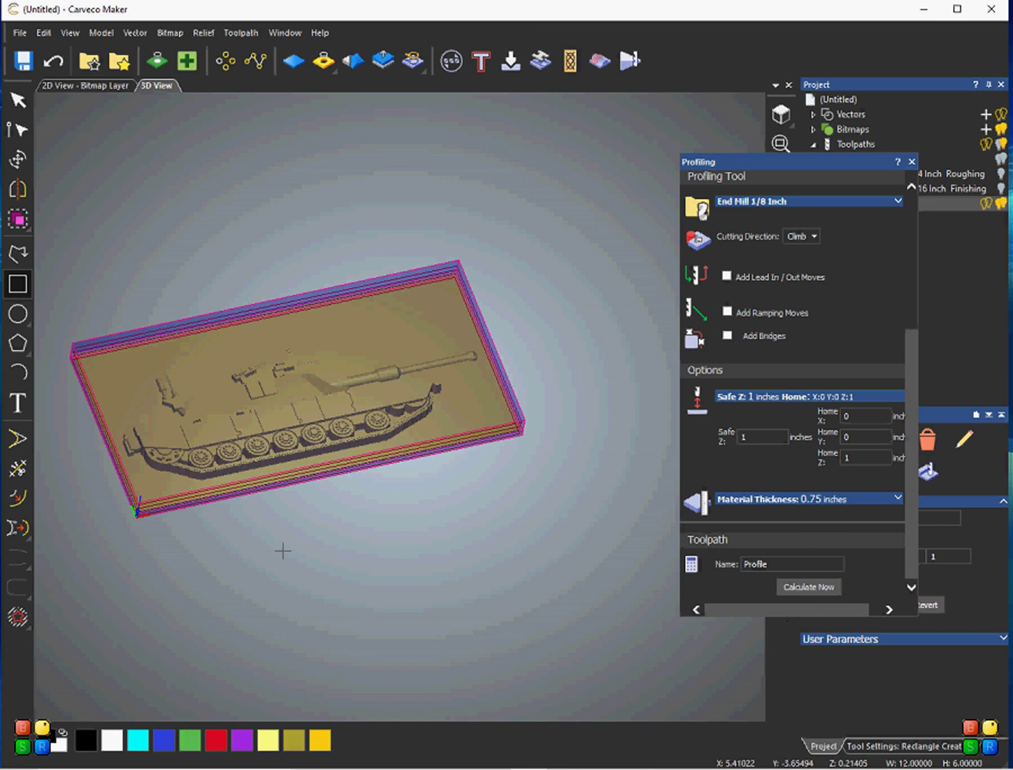
Close the profiling settings, return to a straight-down view of the relief and expand the Profile toolpath to list its tool
{"action": "left_click", "coordinate": [911, 163]}
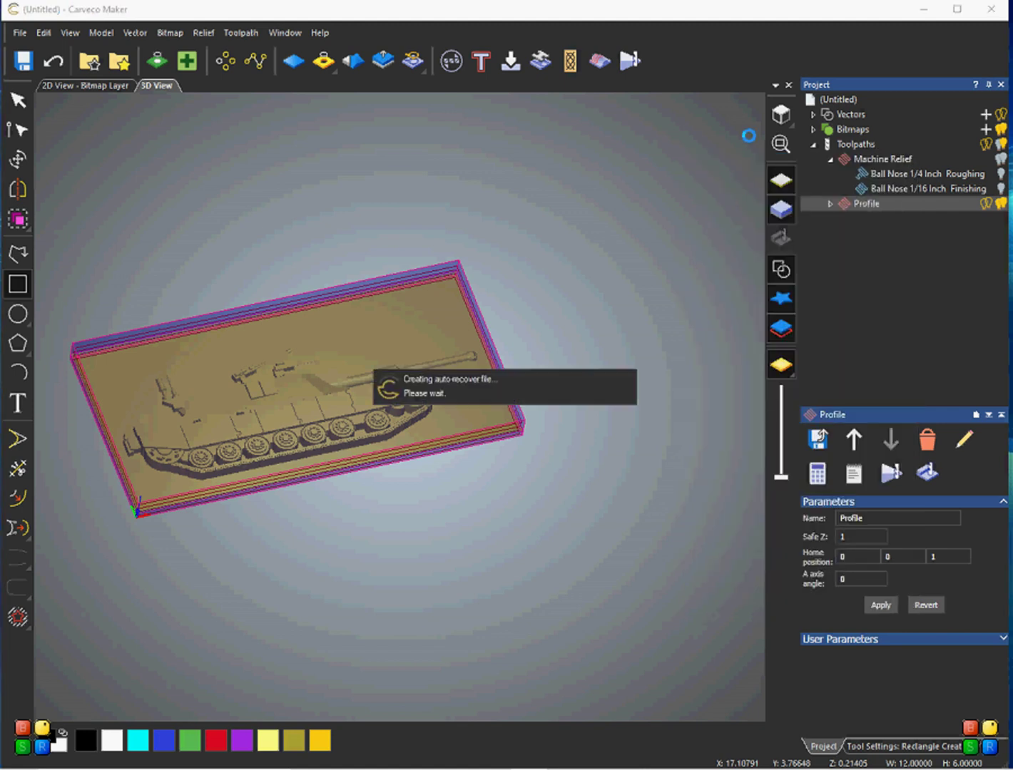
{"action": "left_click", "coordinate": [782, 116]}
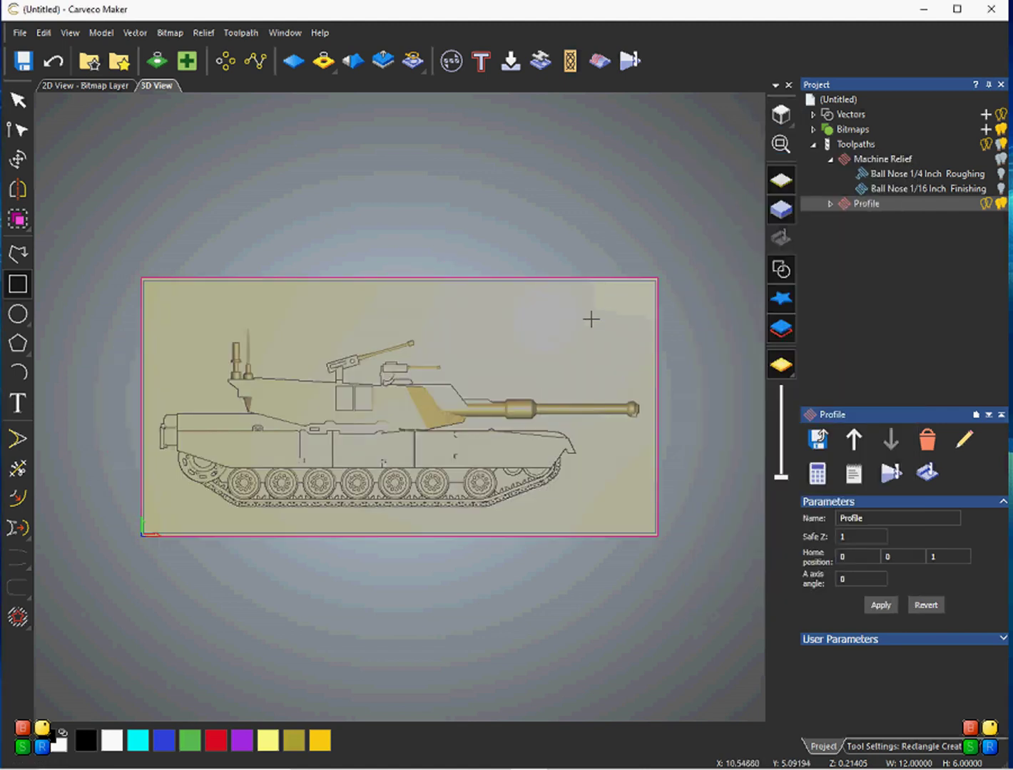
{"action": "left_click", "coordinate": [831, 205]}
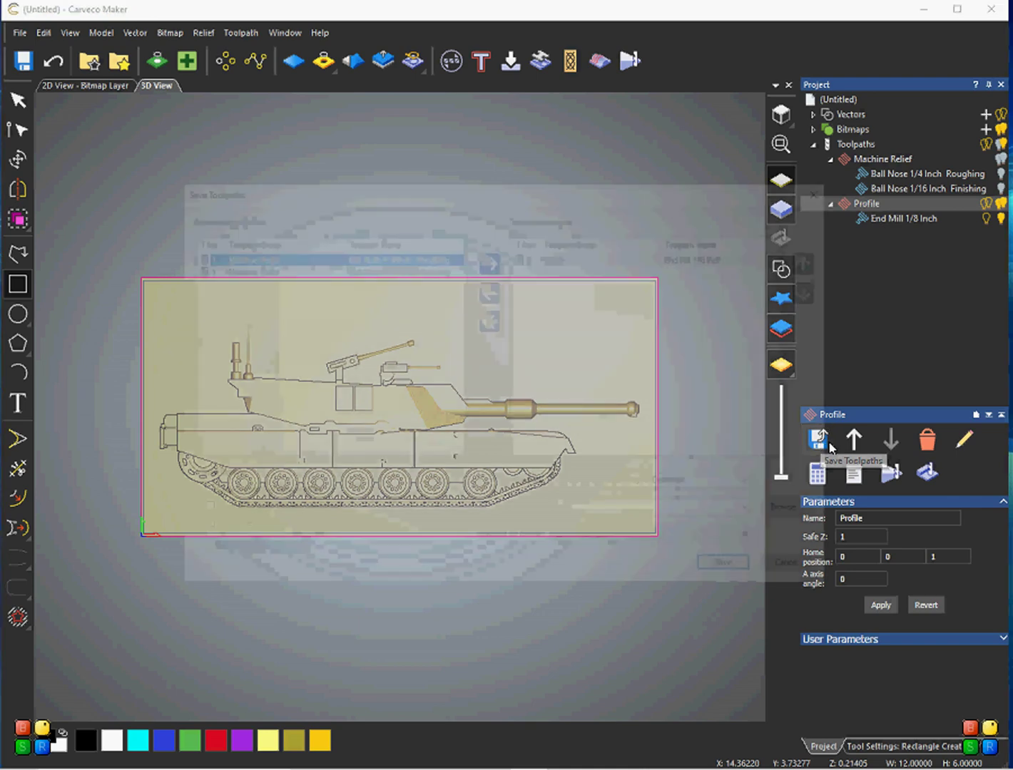
{"action": "left_click", "coordinate": [821, 439]}
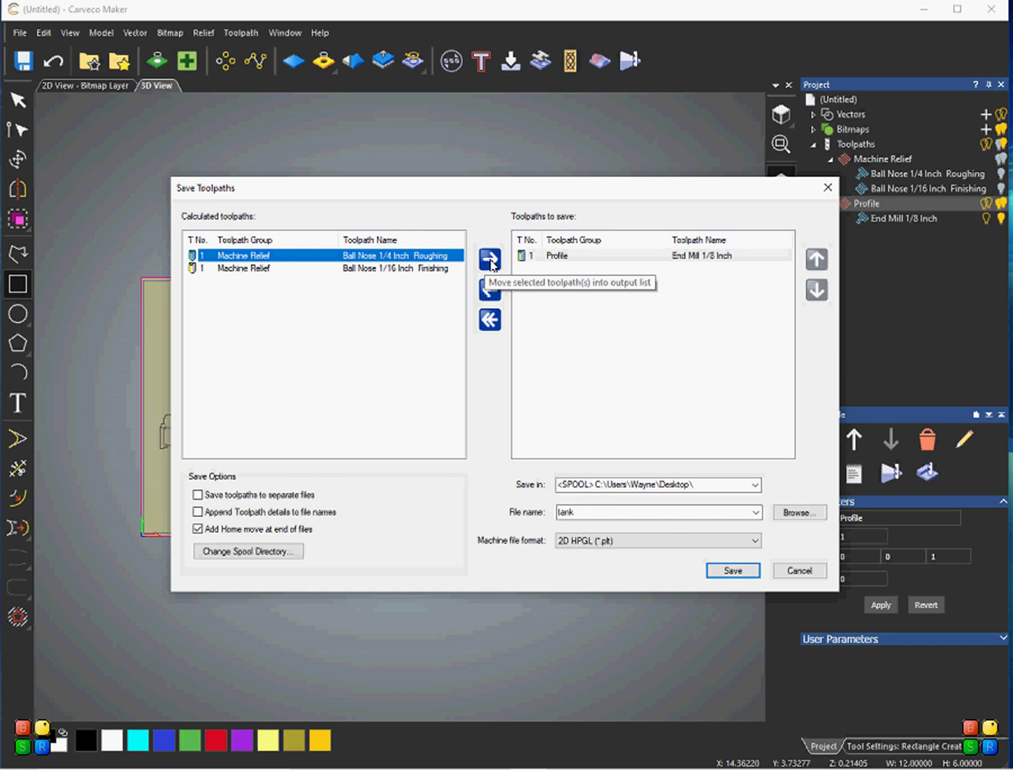
{"action": "left_click", "coordinate": [491, 263]}
{"action": "left_click", "coordinate": [389, 263]}
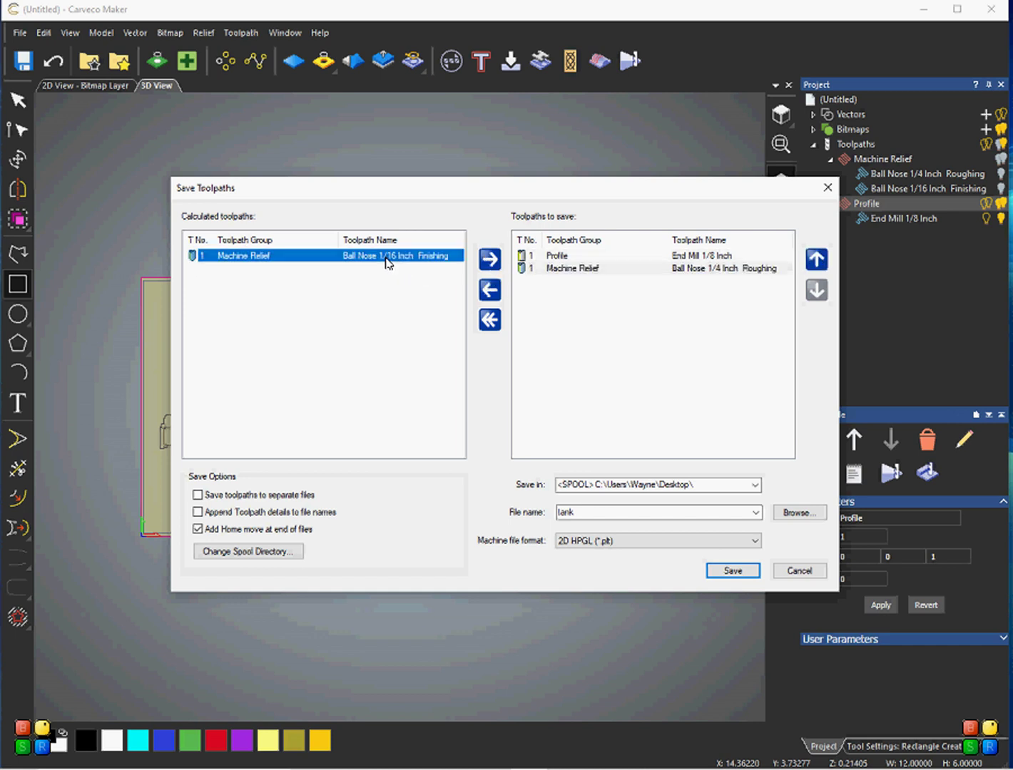
{"action": "left_click", "coordinate": [488, 261]}
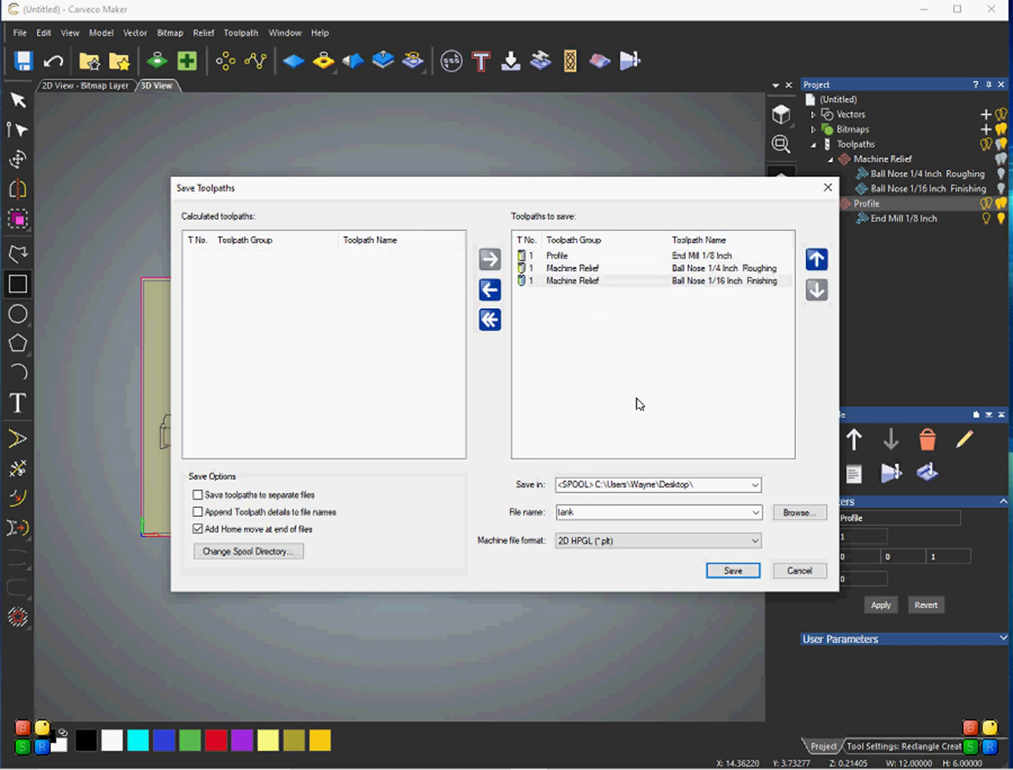
{"action": "left_click", "coordinate": [490, 289]}
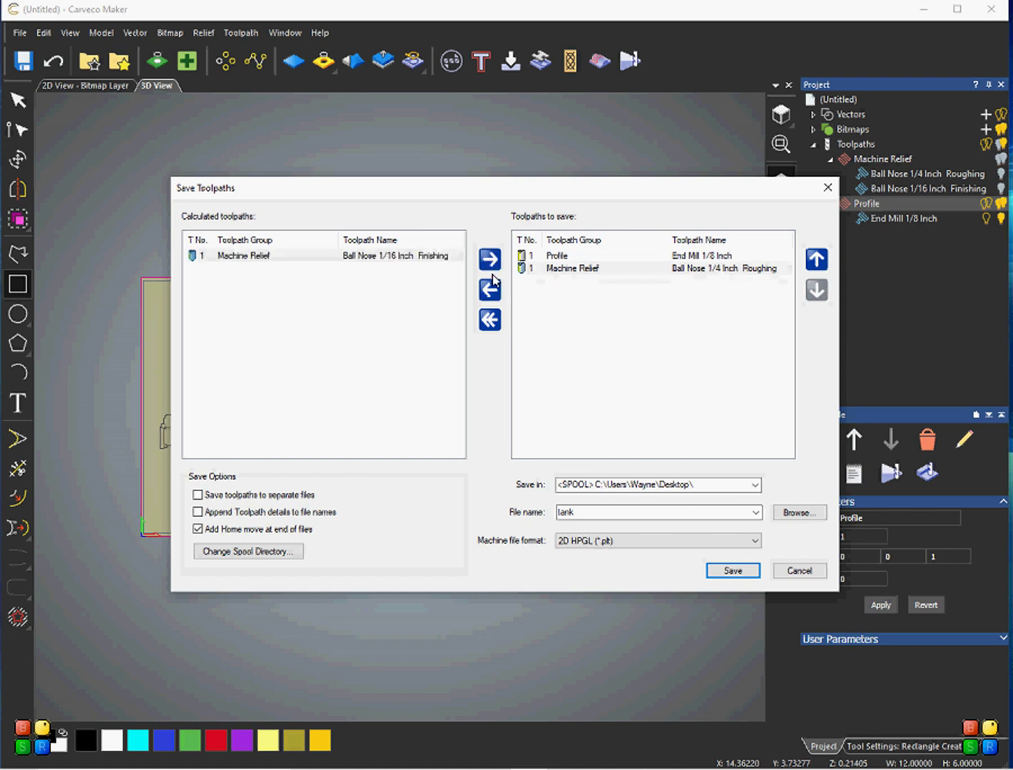
{"action": "left_click", "coordinate": [568, 268]}
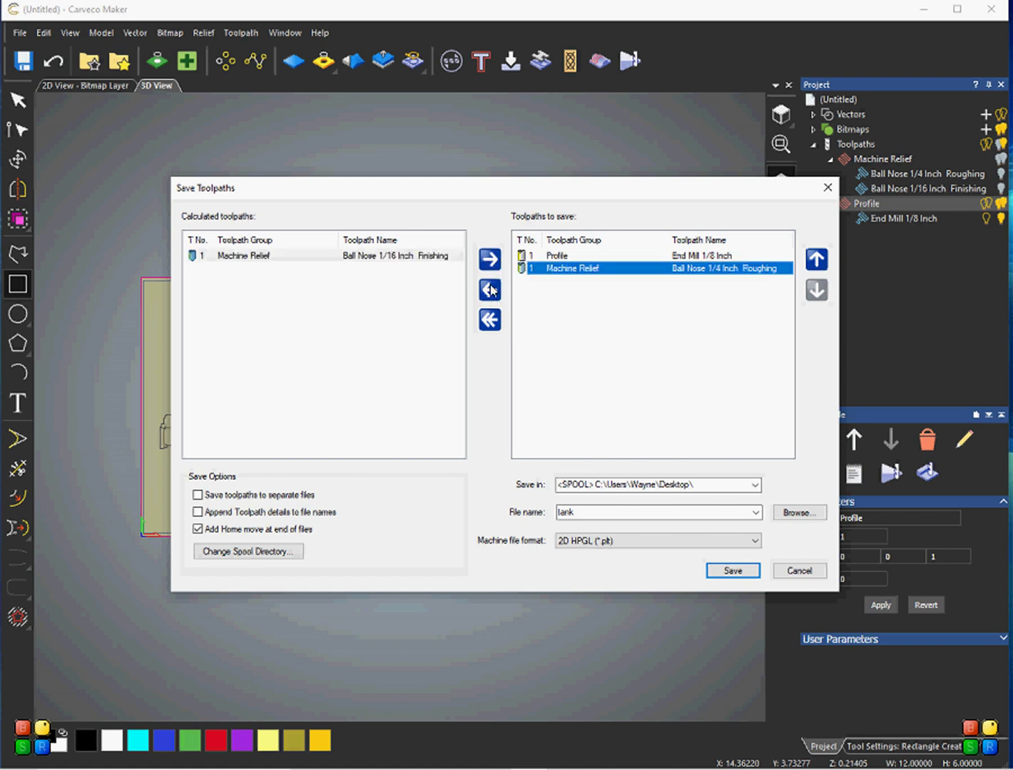
{"action": "left_click", "coordinate": [490, 290]}
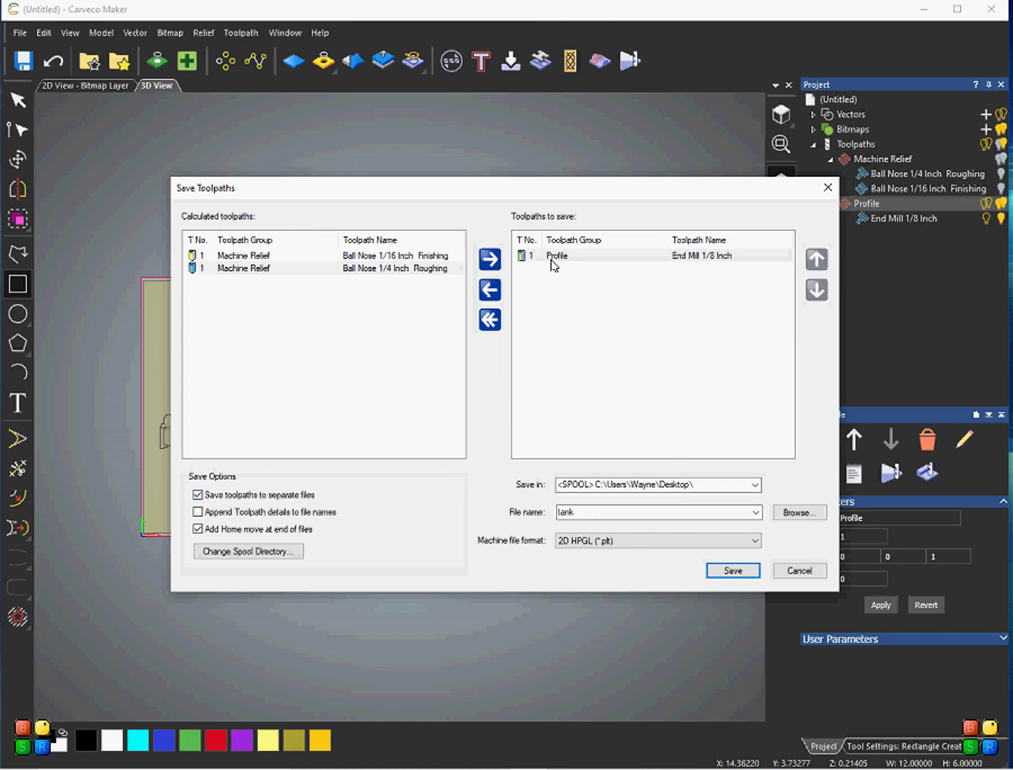
{"action": "left_click", "coordinate": [796, 573]}
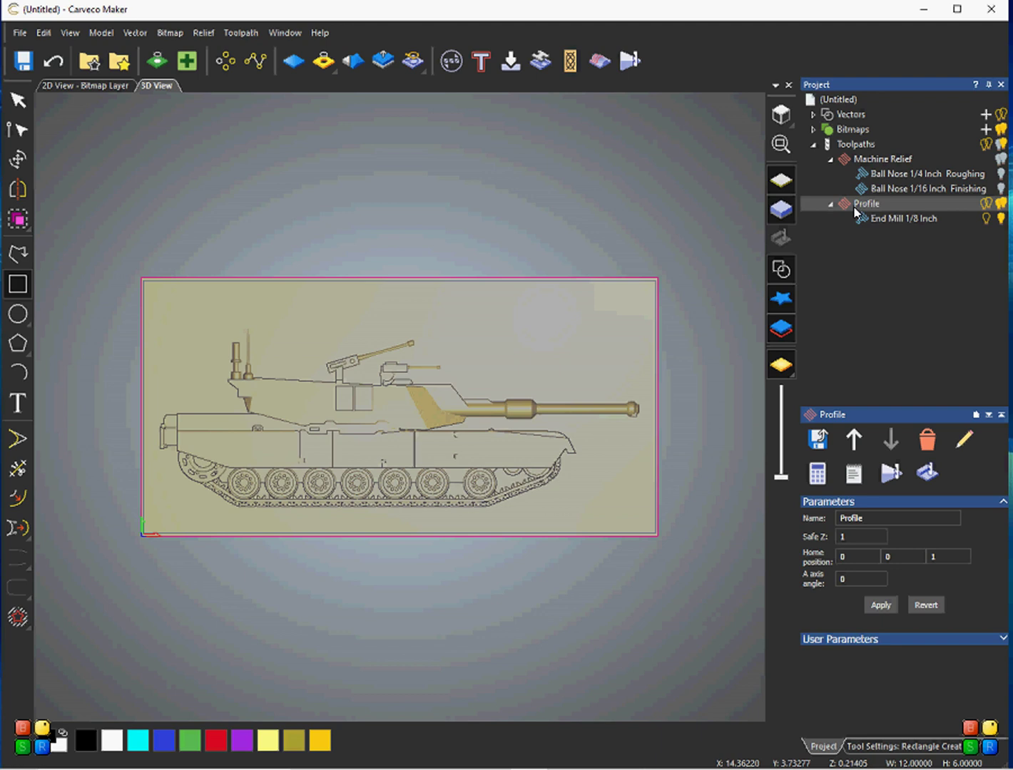
Prepare to save all calculated toolpaths as separate files with toolpath details appended to the file names, keeping the Desktop as spool directory
{"action": "left_click", "coordinate": [857, 209]}
{"action": "left_click", "coordinate": [845, 240]}
{"action": "left_click", "coordinate": [853, 147]}
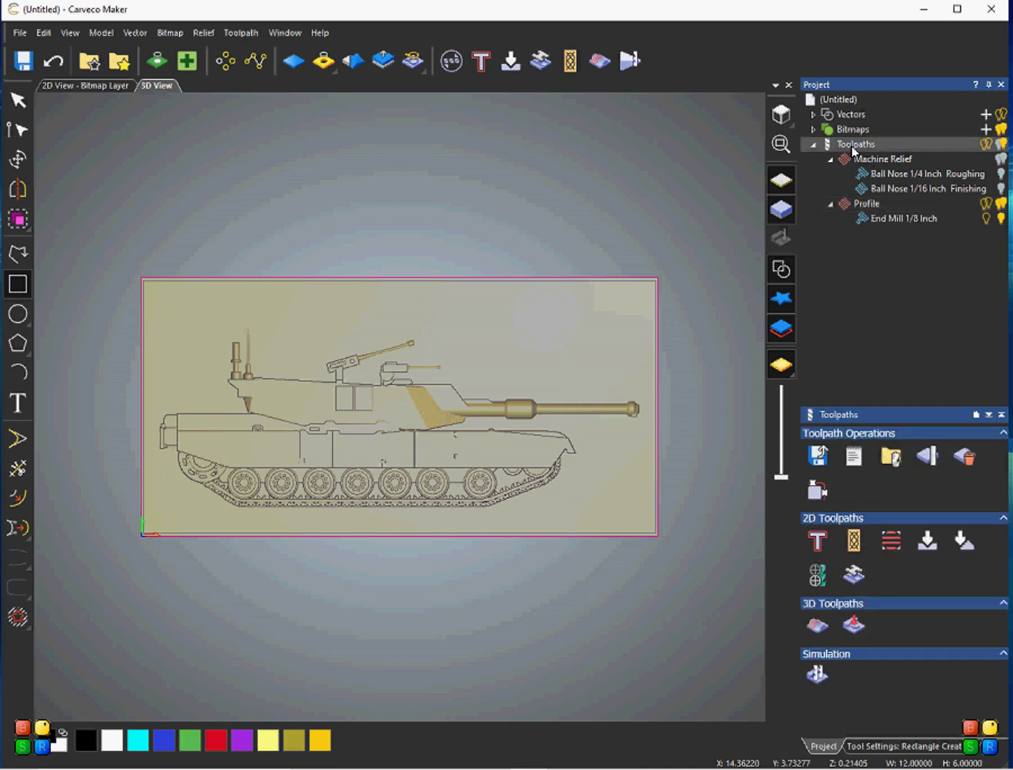
{"action": "left_click", "coordinate": [819, 456]}
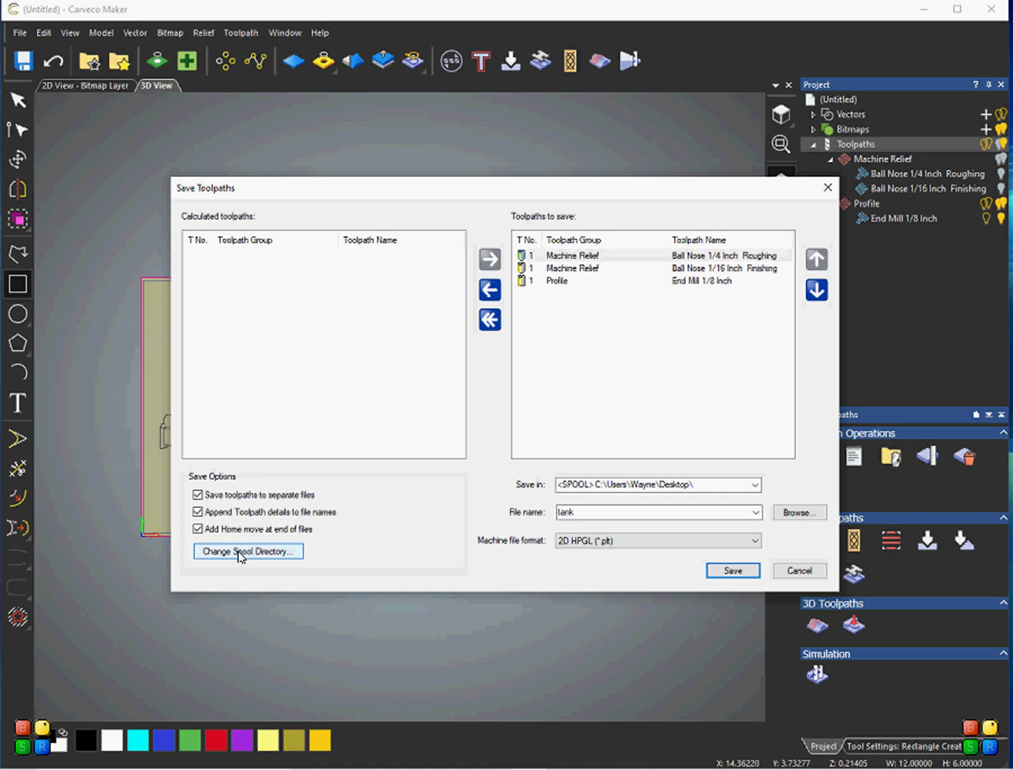
{"action": "left_click", "coordinate": [232, 554]}
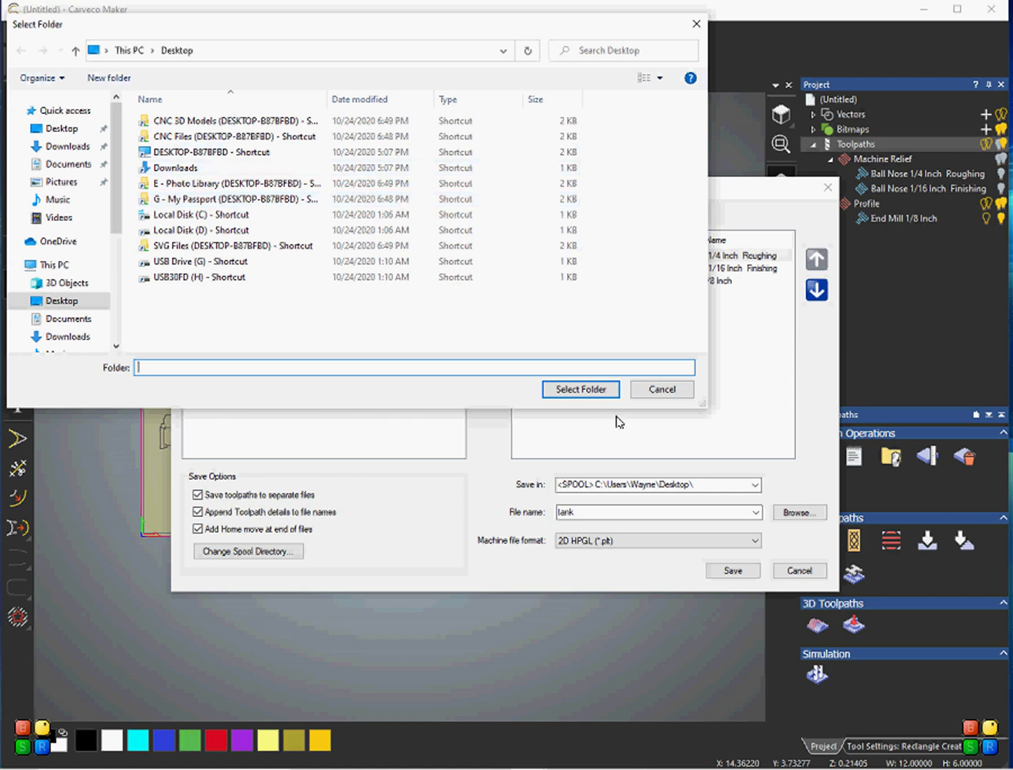
{"action": "left_click", "coordinate": [687, 389]}
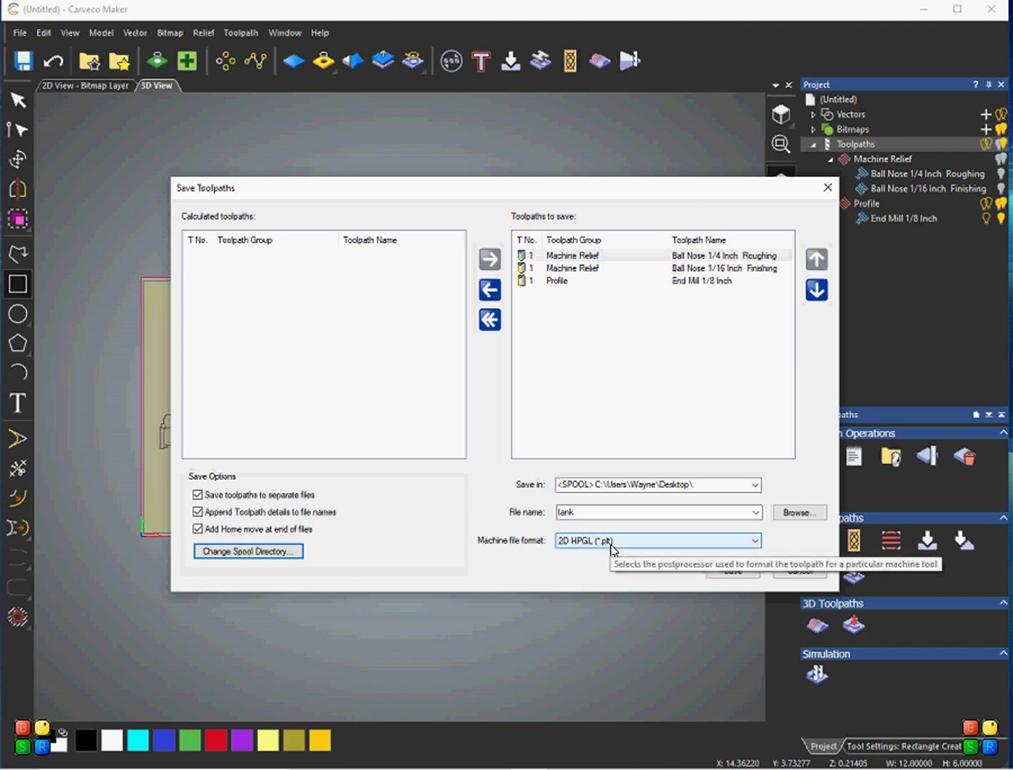
Set the machine file format for the toolpaths to Easel (inch) (*.nc)
{"action": "left_click", "coordinate": [610, 546]}
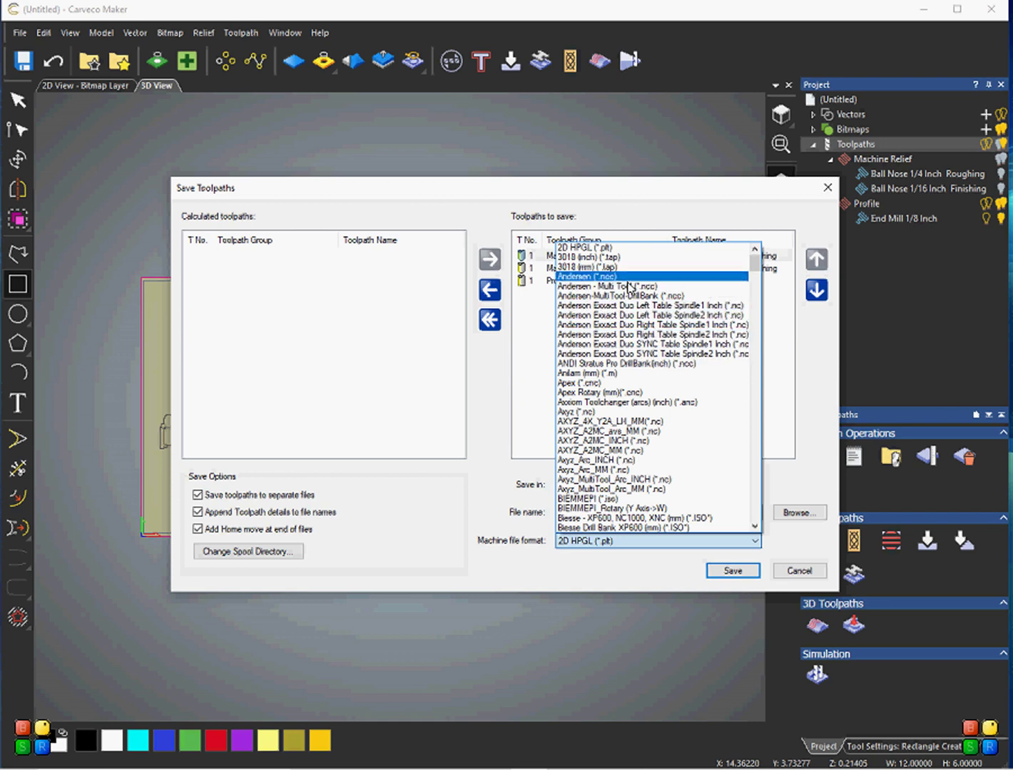
{"action": "scroll", "coordinate": [633, 373], "scroll_direction": "down", "scroll_amount": 3}
{"action": "scroll", "coordinate": [634, 373], "scroll_direction": "down", "scroll_amount": 7}
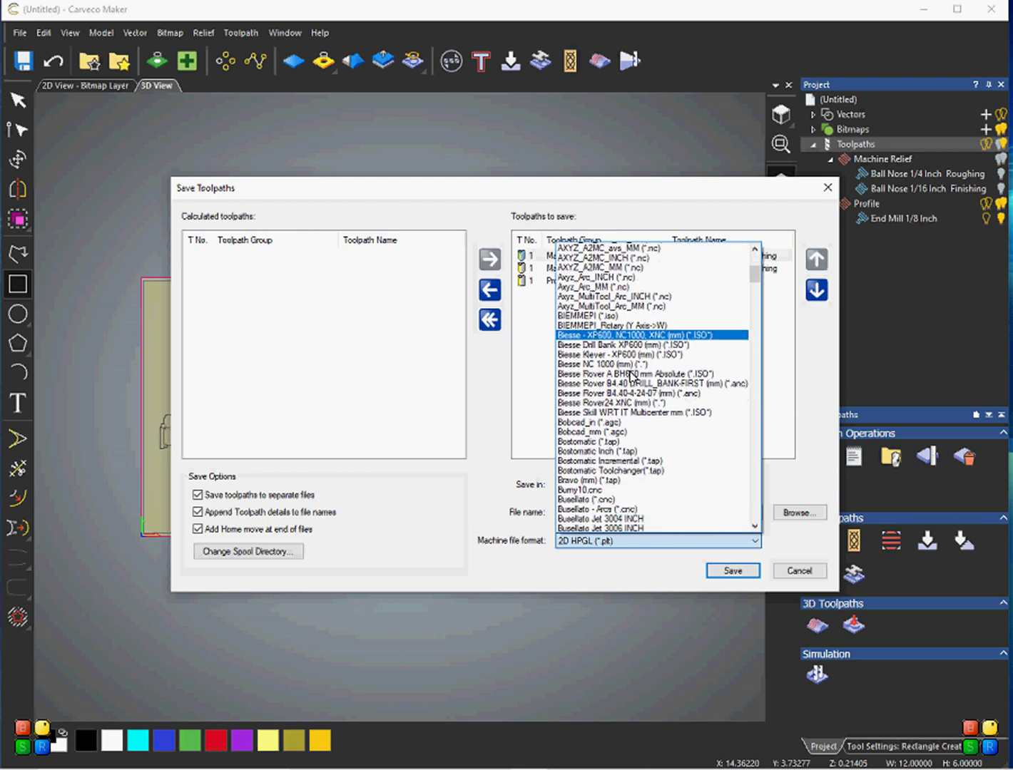
{"action": "scroll", "coordinate": [670, 481], "scroll_direction": "down", "scroll_amount": 1}
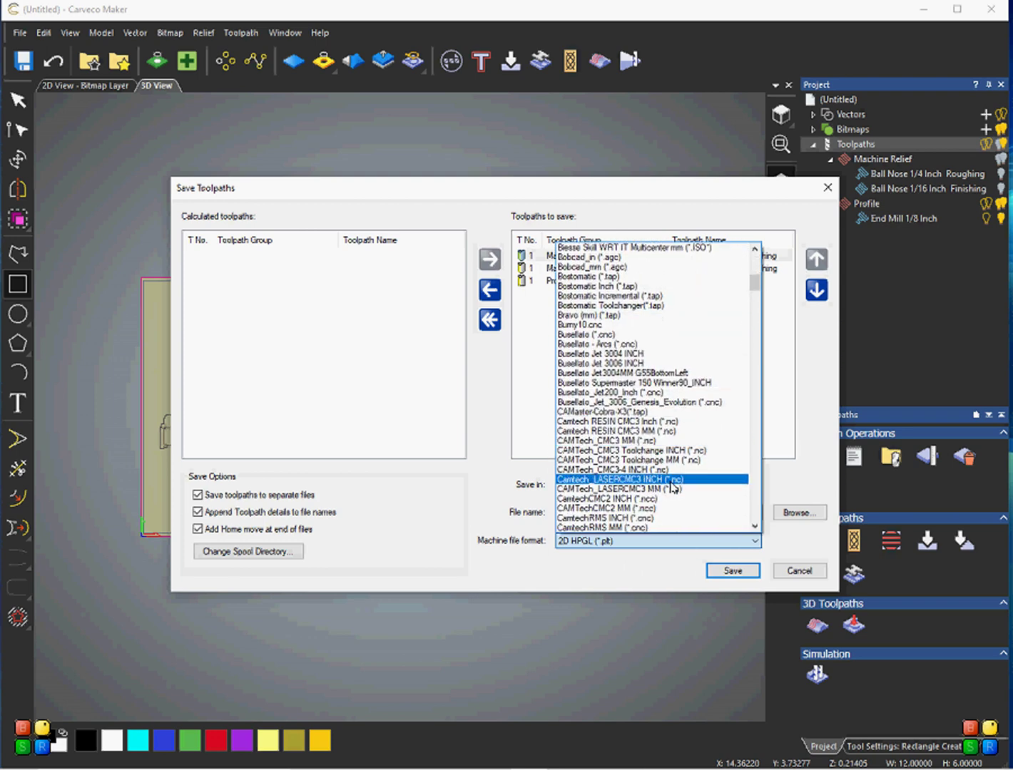
{"action": "scroll", "coordinate": [671, 488], "scroll_direction": "down", "scroll_amount": 2}
{"action": "scroll", "coordinate": [670, 489], "scroll_direction": "down", "scroll_amount": 9}
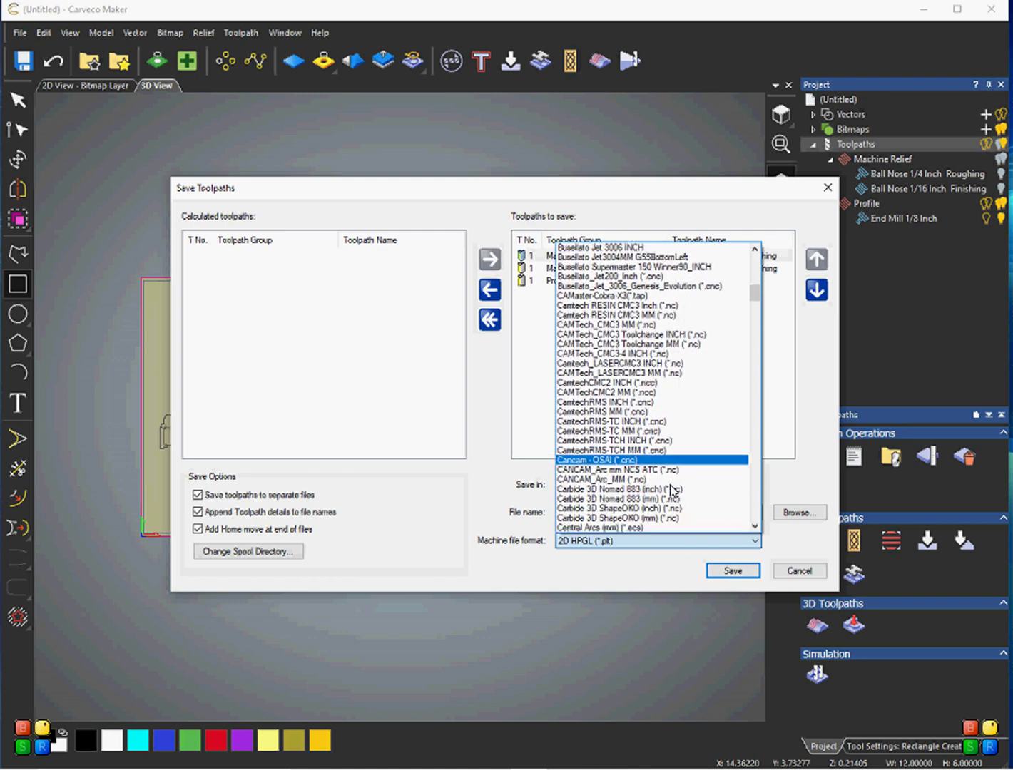
{"action": "scroll", "coordinate": [669, 490], "scroll_direction": "down", "scroll_amount": 10}
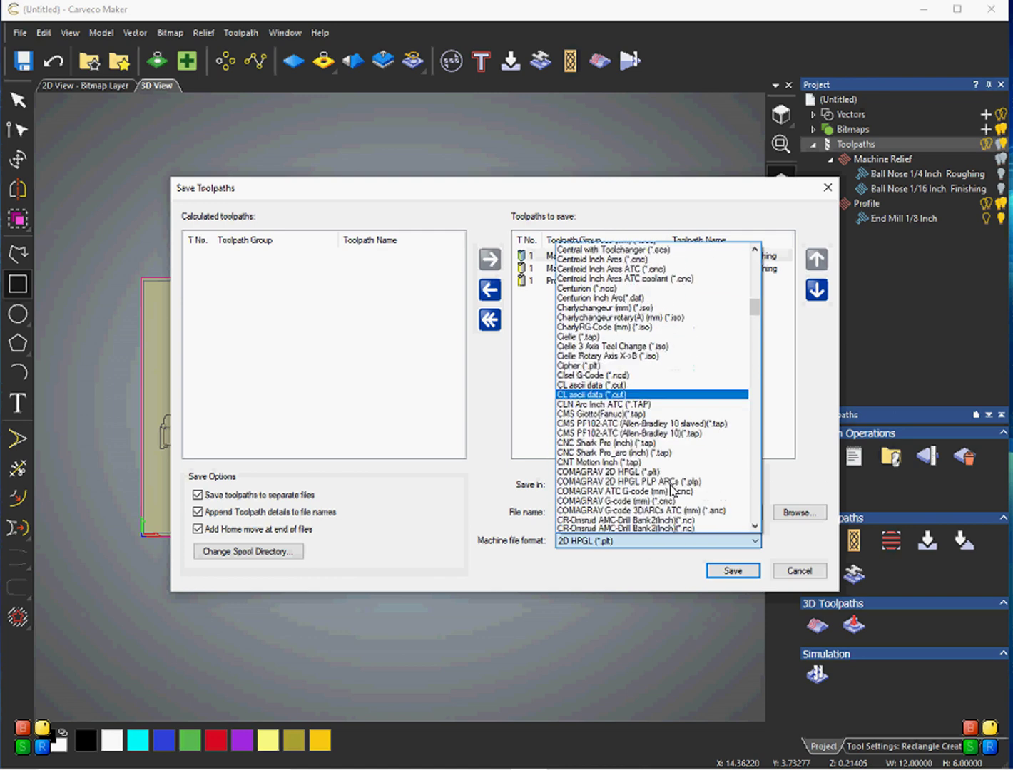
{"action": "scroll", "coordinate": [670, 485], "scroll_direction": "down", "scroll_amount": 12}
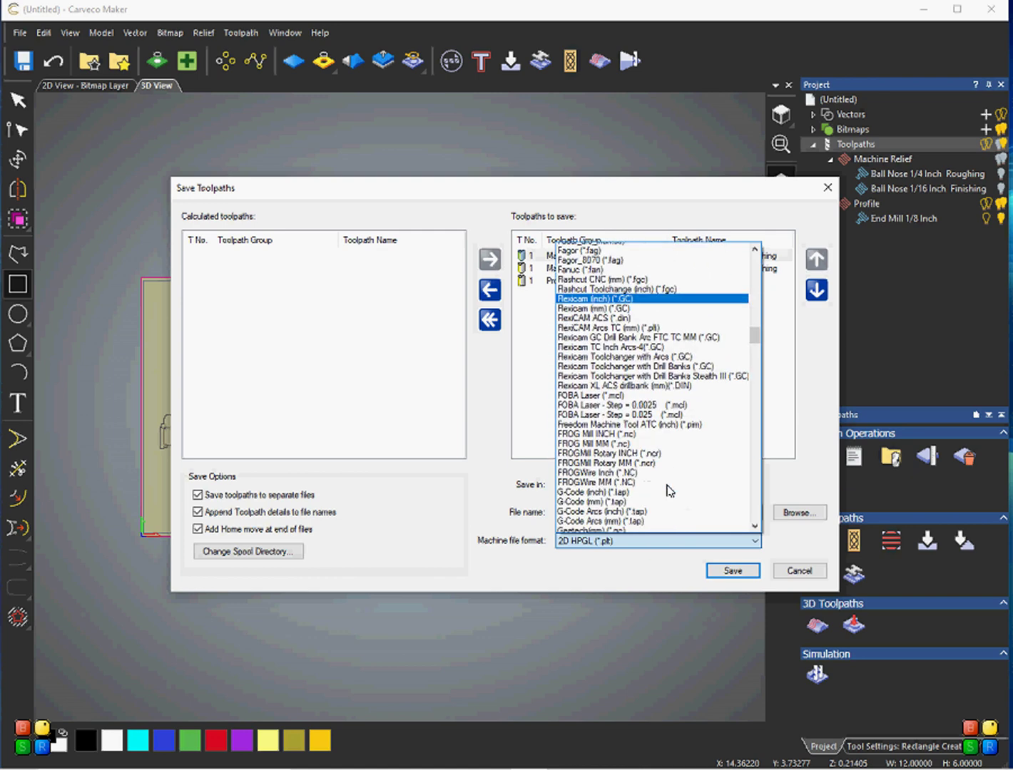
{"action": "scroll", "coordinate": [670, 466], "scroll_direction": "down", "scroll_amount": 2}
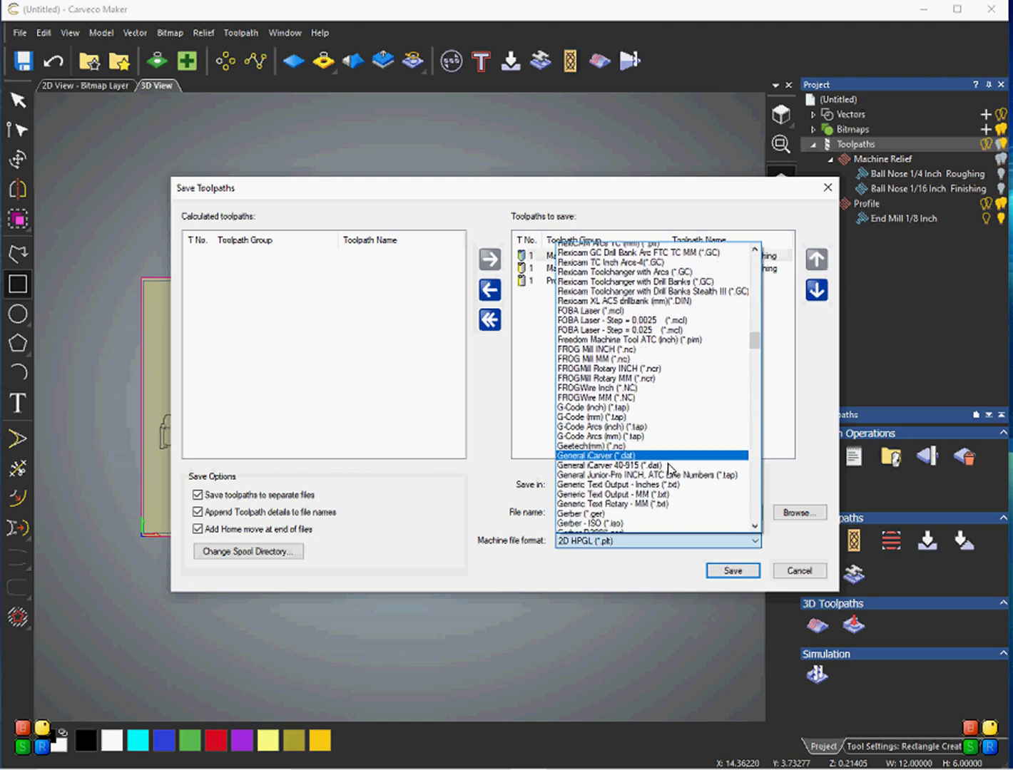
{"action": "scroll", "coordinate": [668, 469], "scroll_direction": "down", "scroll_amount": 2}
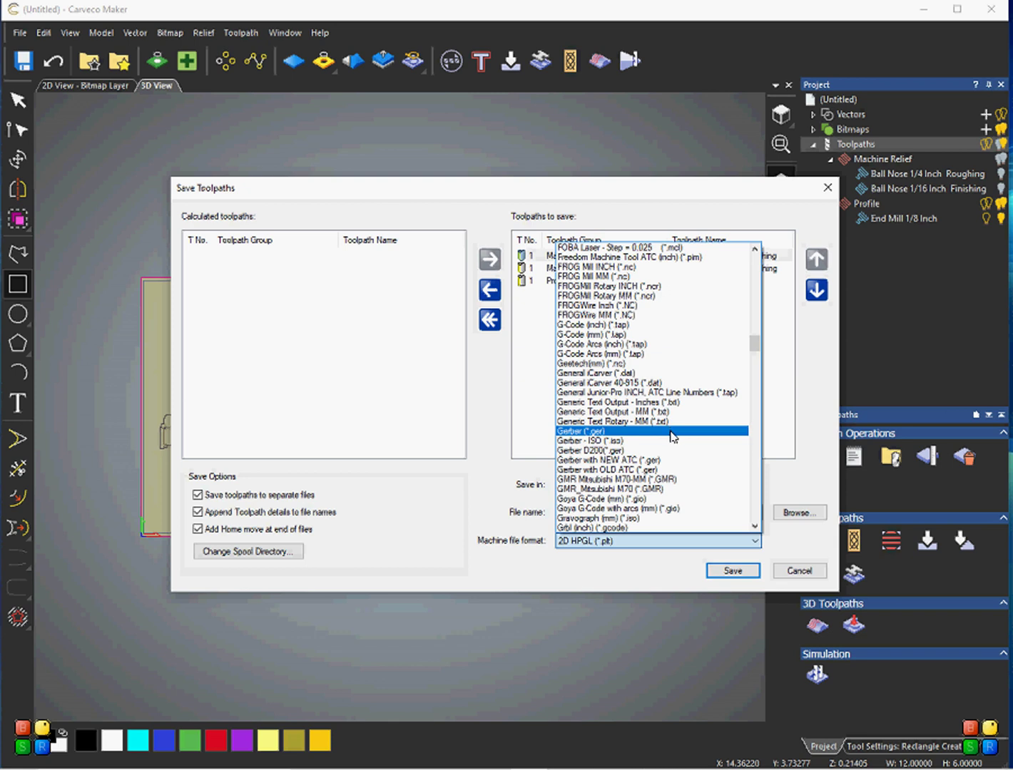
{"action": "scroll", "coordinate": [669, 441], "scroll_direction": "down", "scroll_amount": 2}
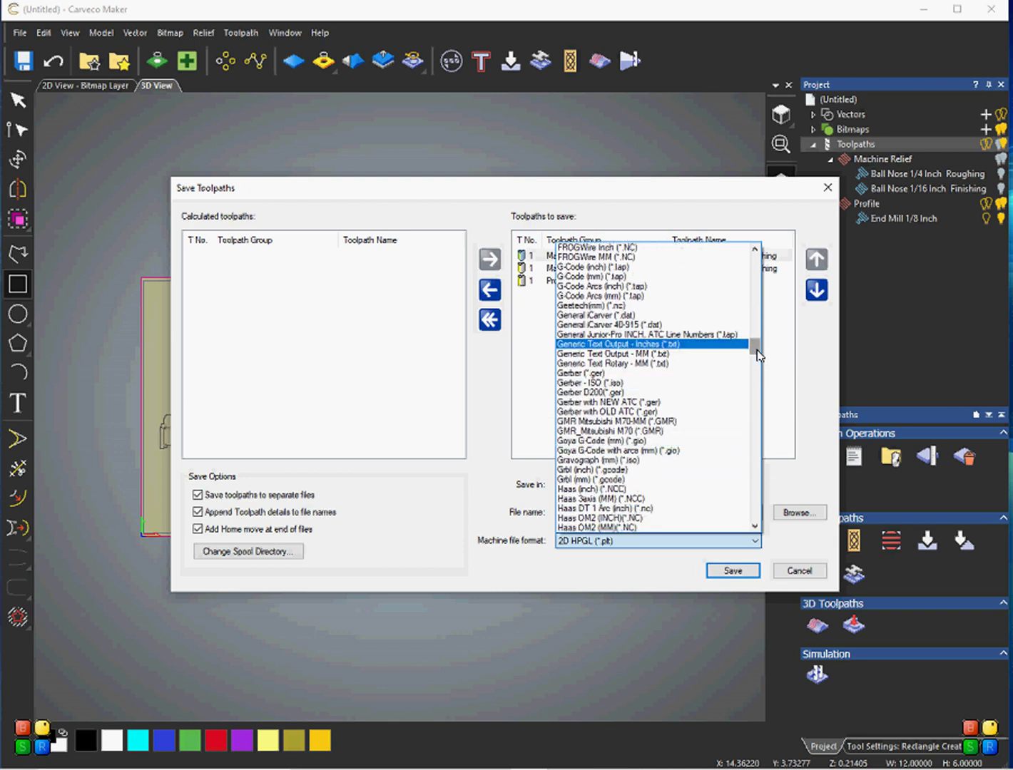
{"action": "left_click_drag", "start_coordinate": [757, 353], "coordinate": [756, 359]}
{"action": "scroll", "coordinate": [757, 358], "scroll_direction": "down", "scroll_amount": 1}
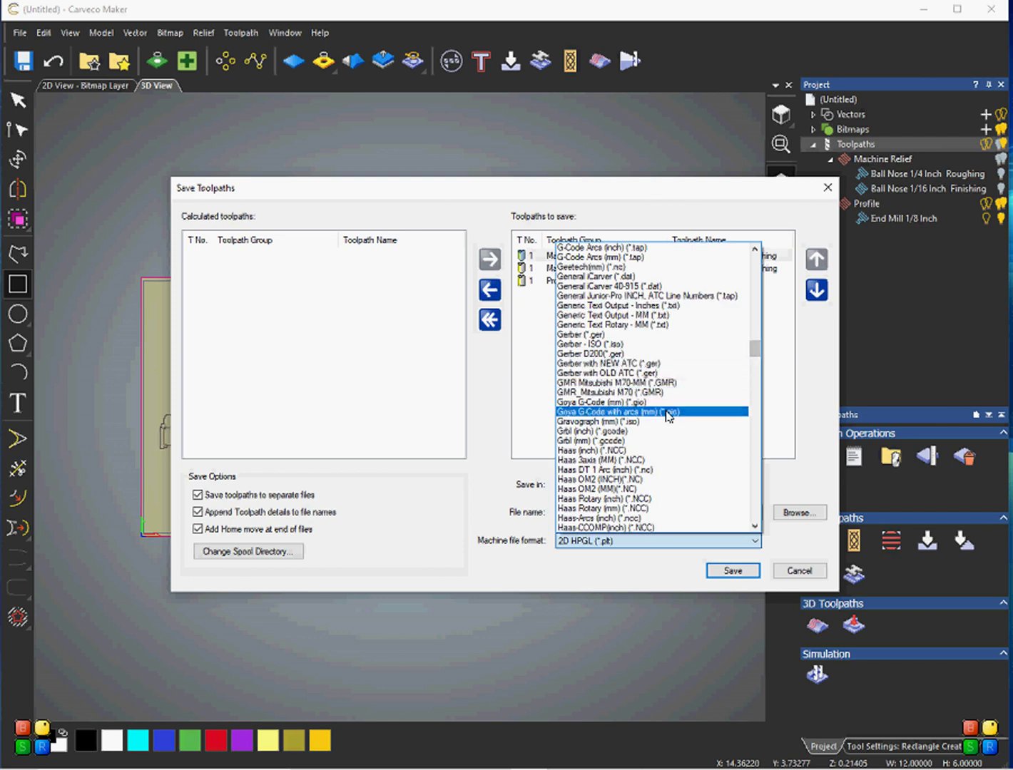
{"action": "scroll", "coordinate": [648, 409], "scroll_direction": "up", "scroll_amount": 1}
{"action": "scroll", "coordinate": [592, 312], "scroll_direction": "up", "scroll_amount": 1}
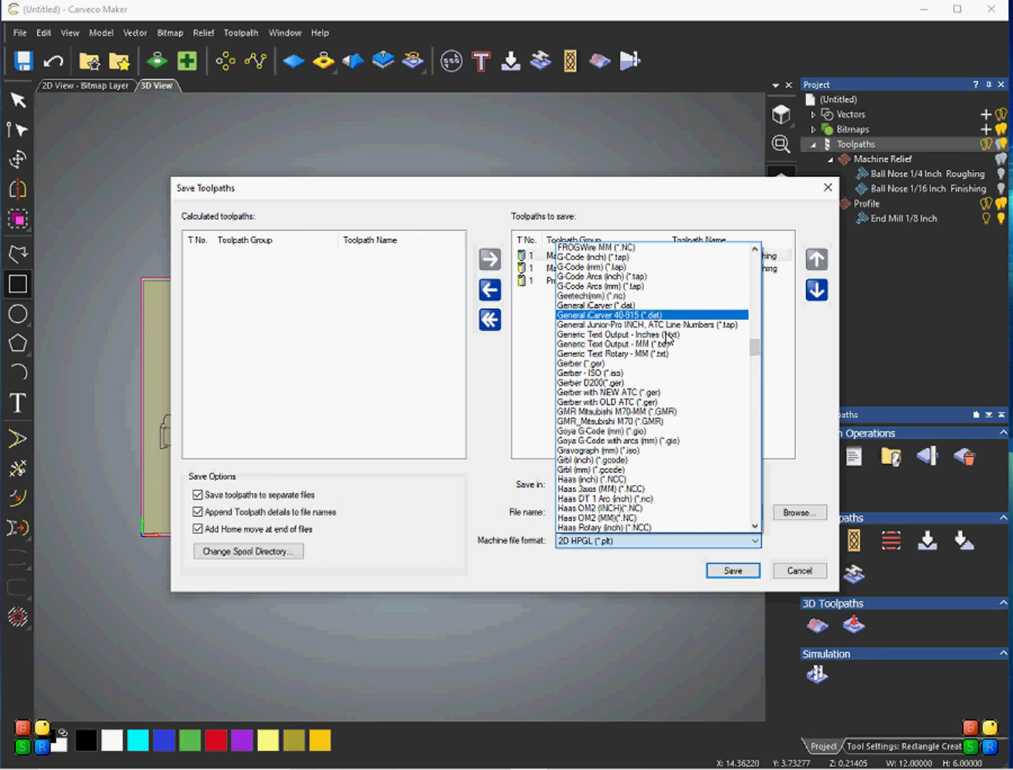
{"action": "scroll", "coordinate": [610, 424], "scroll_direction": "up", "scroll_amount": 4}
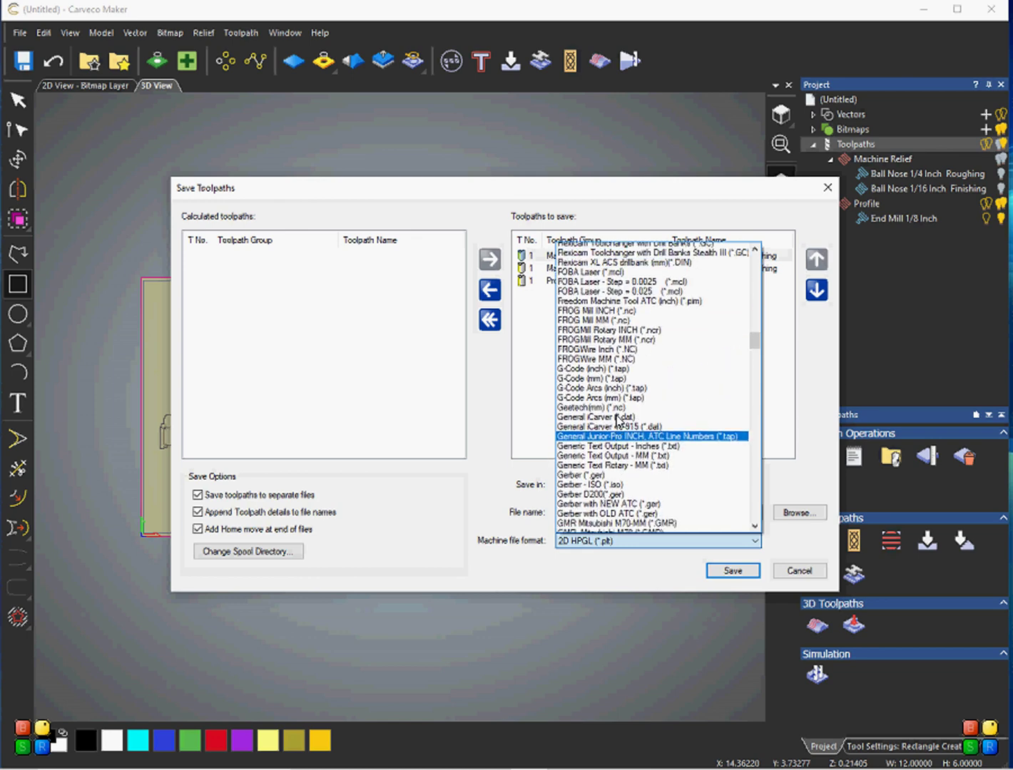
{"action": "scroll", "coordinate": [618, 422], "scroll_direction": "up", "scroll_amount": 9}
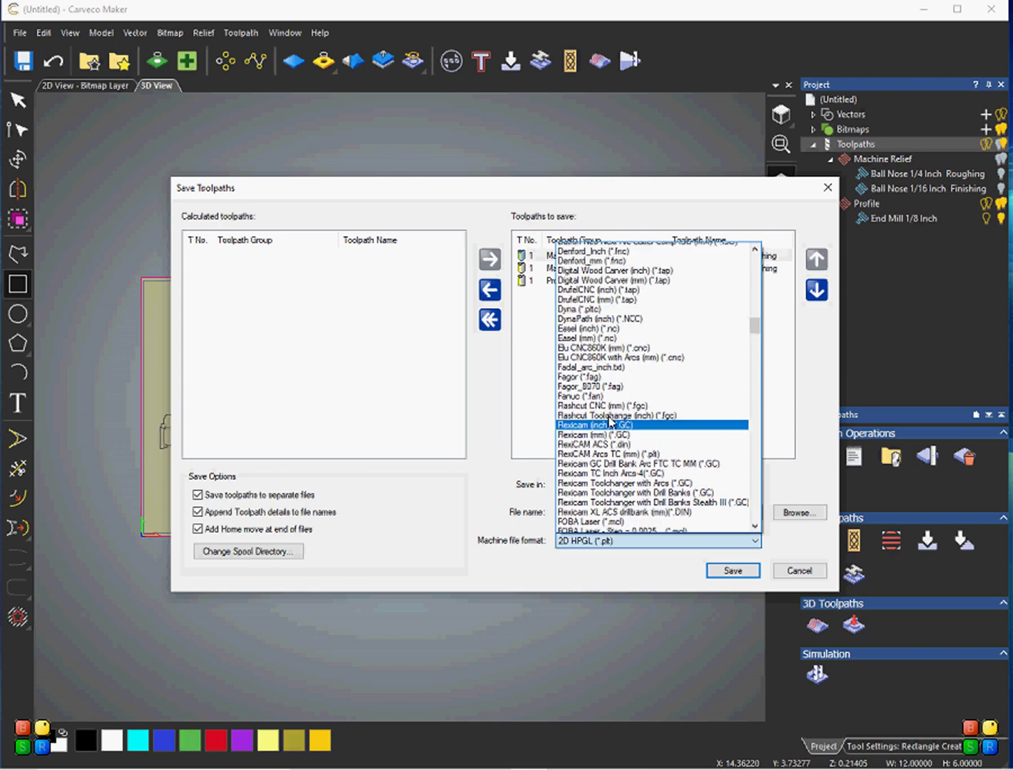
{"action": "scroll", "coordinate": [610, 421], "scroll_direction": "up", "scroll_amount": 1}
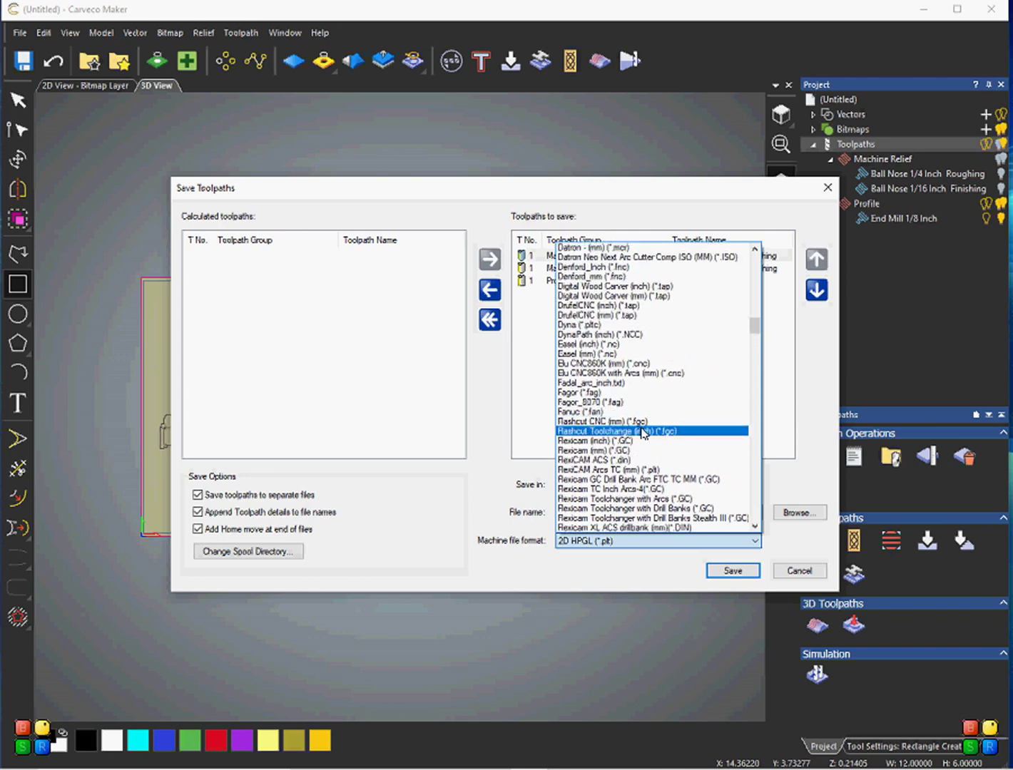
{"action": "left_click", "coordinate": [596, 344]}
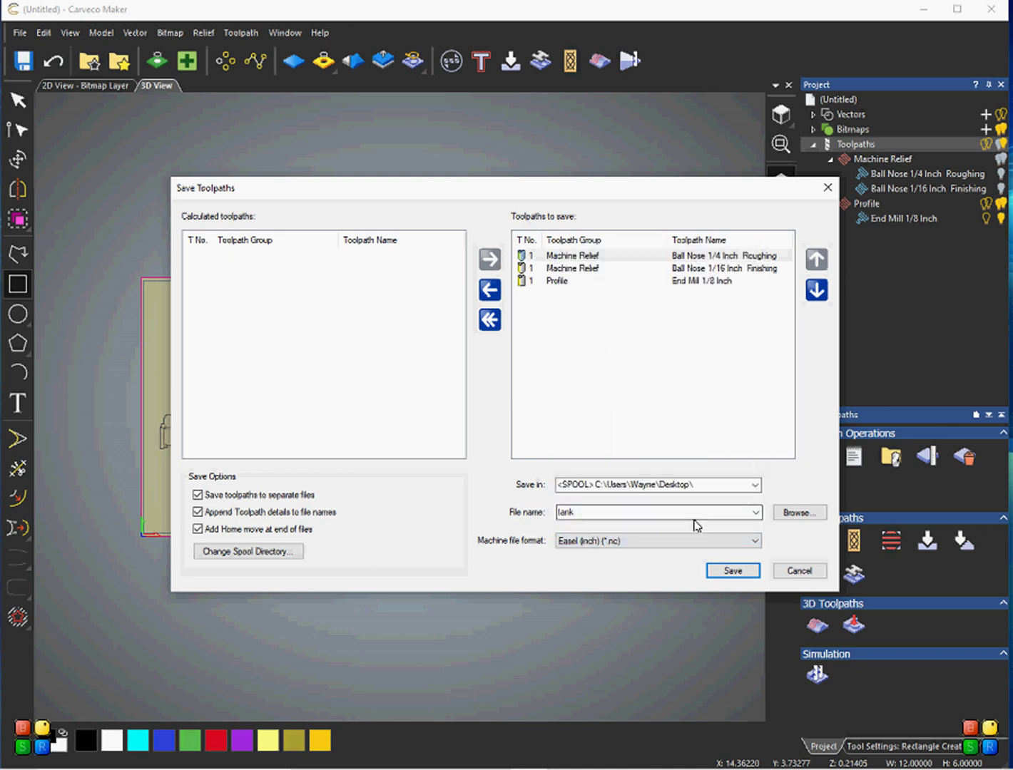
Look through the other available machine file formats, from Easel to the Shopbot entries, keeping Easel (inch) (*.nc) selected
{"action": "left_click", "coordinate": [757, 513]}
{"action": "left_click", "coordinate": [791, 489]}
{"action": "left_click", "coordinate": [754, 542]}
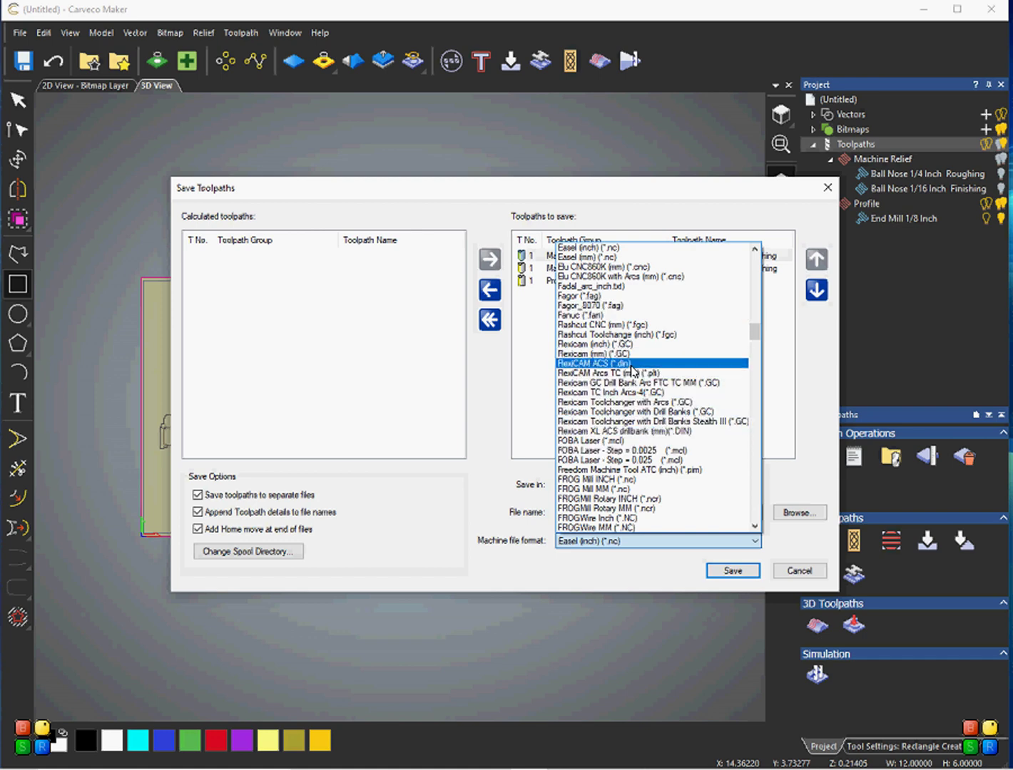
{"action": "scroll", "coordinate": [613, 393], "scroll_direction": "down", "scroll_amount": 4}
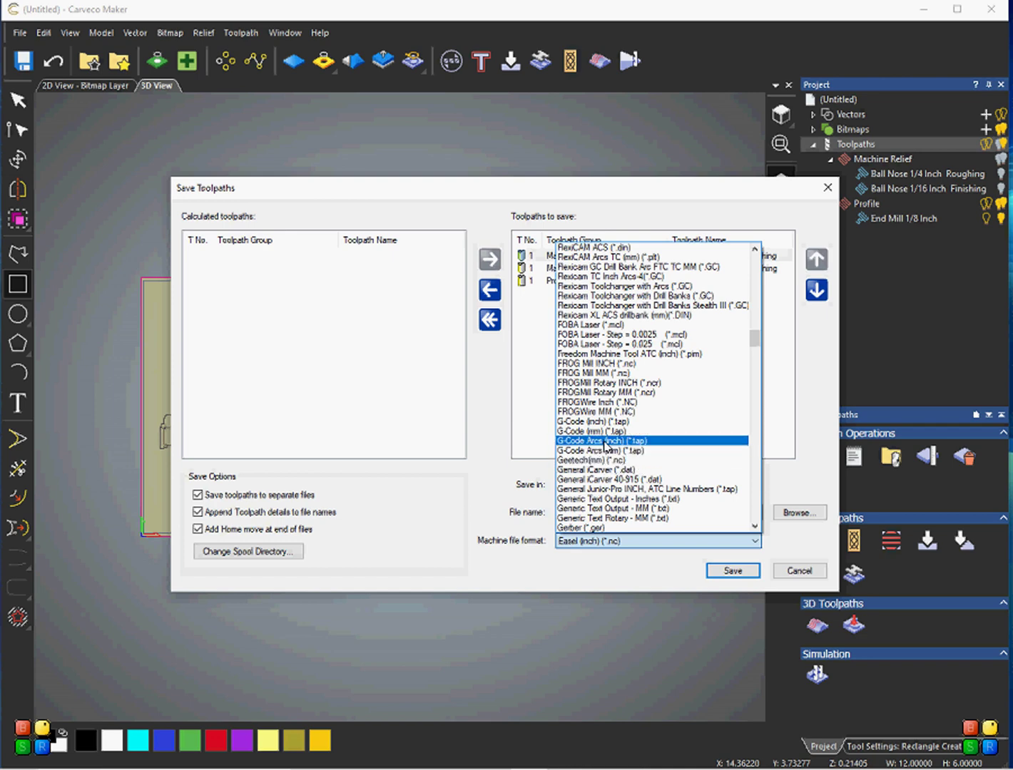
{"action": "scroll", "coordinate": [605, 448], "scroll_direction": "down", "scroll_amount": 3}
{"action": "scroll", "coordinate": [605, 448], "scroll_direction": "down", "scroll_amount": 5}
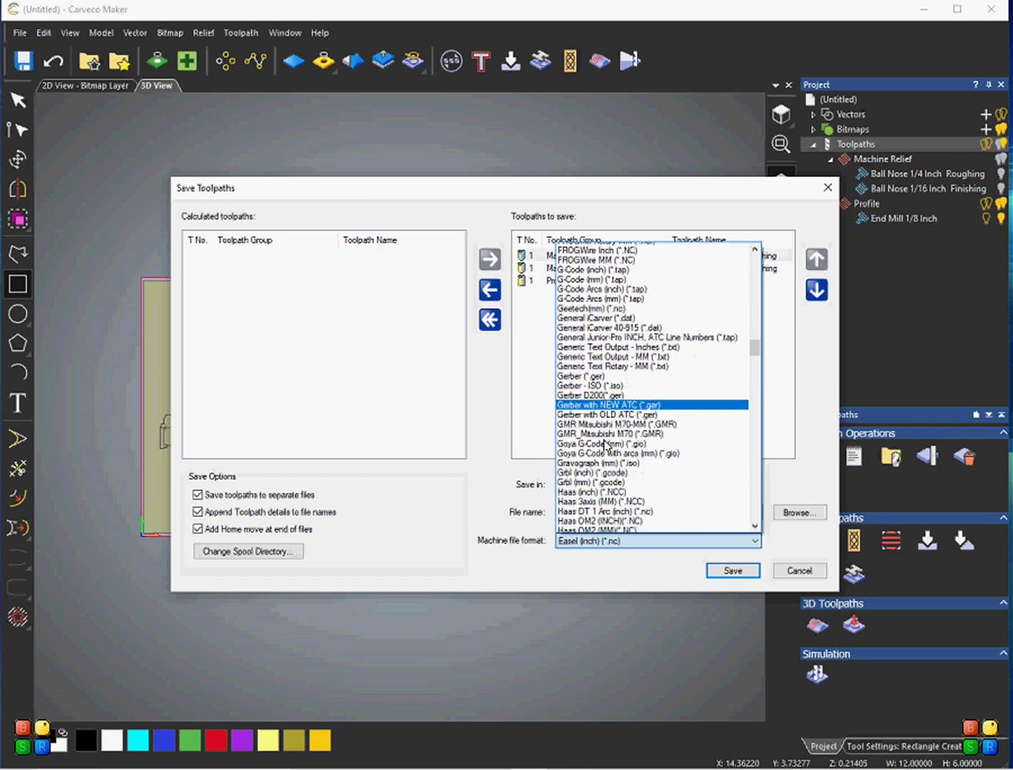
{"action": "scroll", "coordinate": [605, 448], "scroll_direction": "down", "scroll_amount": 7}
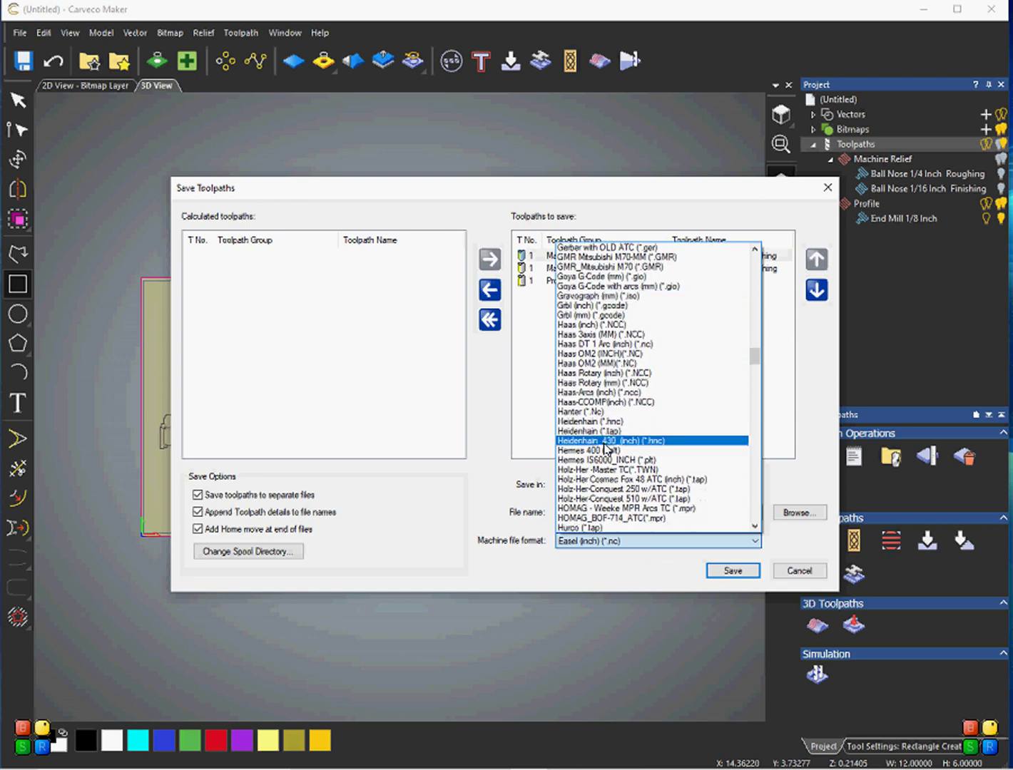
{"action": "scroll", "coordinate": [605, 448], "scroll_direction": "down", "scroll_amount": 15}
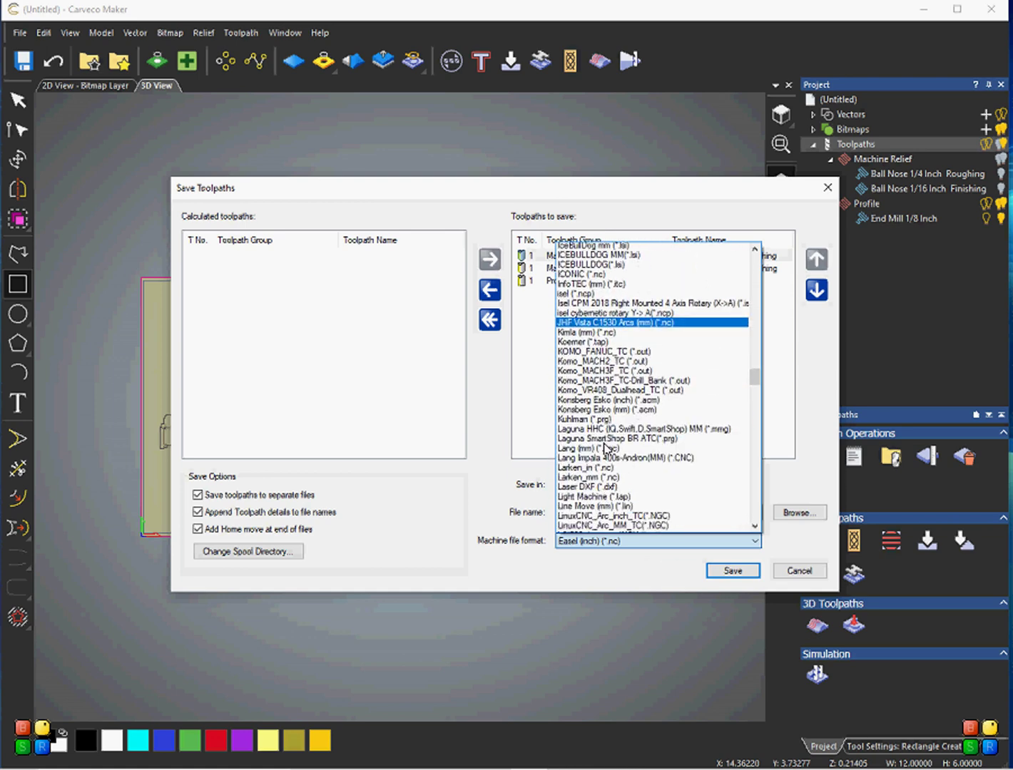
{"action": "scroll", "coordinate": [606, 448], "scroll_direction": "down", "scroll_amount": 10}
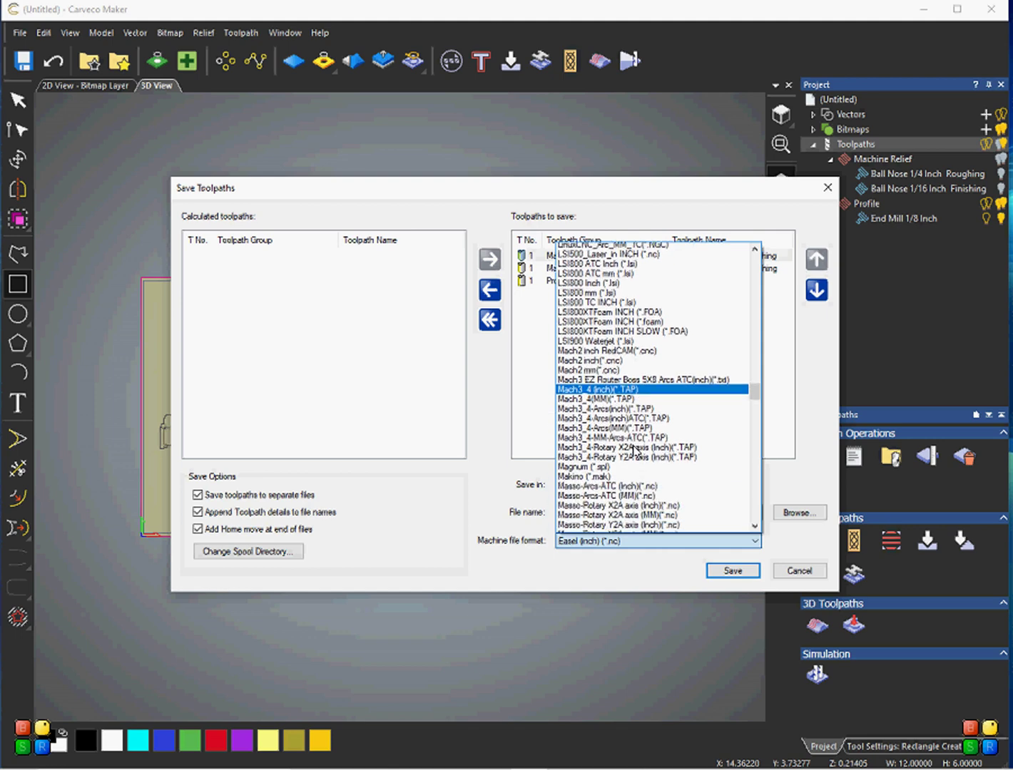
{"action": "scroll", "coordinate": [631, 447], "scroll_direction": "down", "scroll_amount": 15}
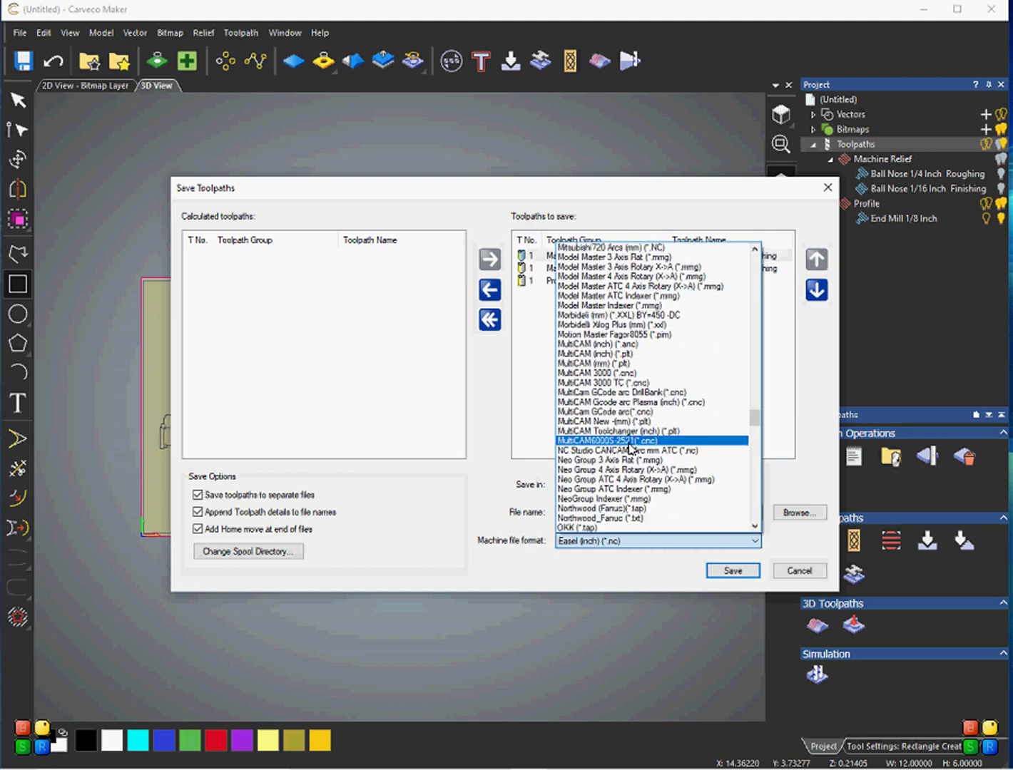
{"action": "scroll", "coordinate": [631, 449], "scroll_direction": "down", "scroll_amount": 7}
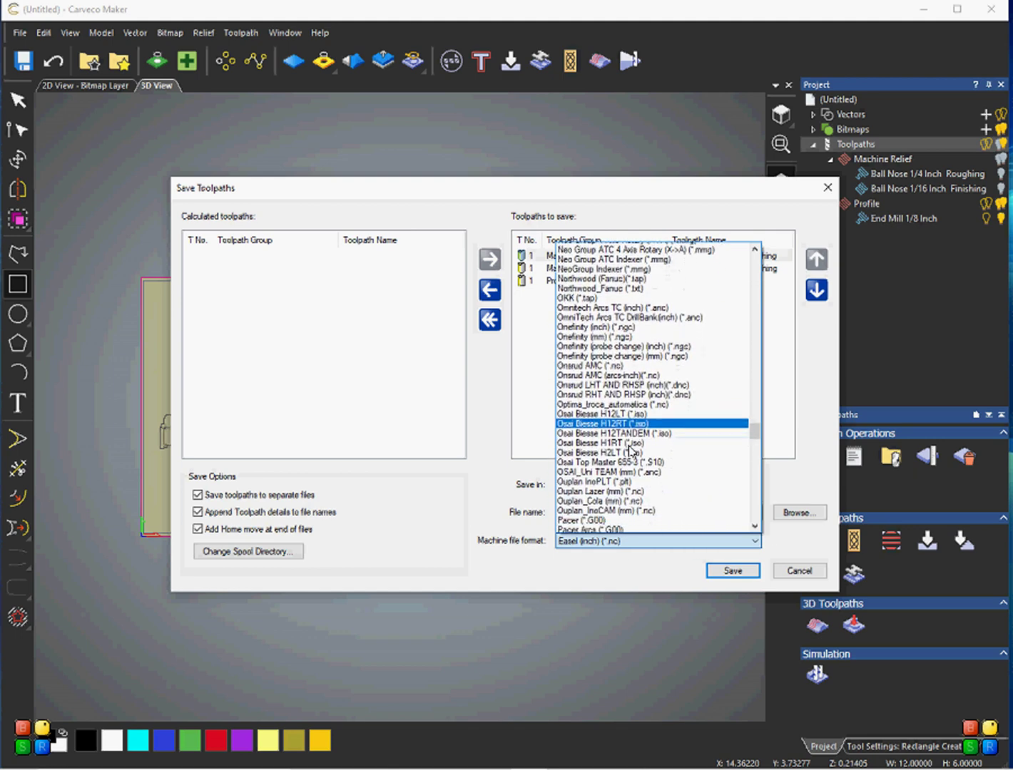
{"action": "scroll", "coordinate": [631, 454], "scroll_direction": "down", "scroll_amount": 7}
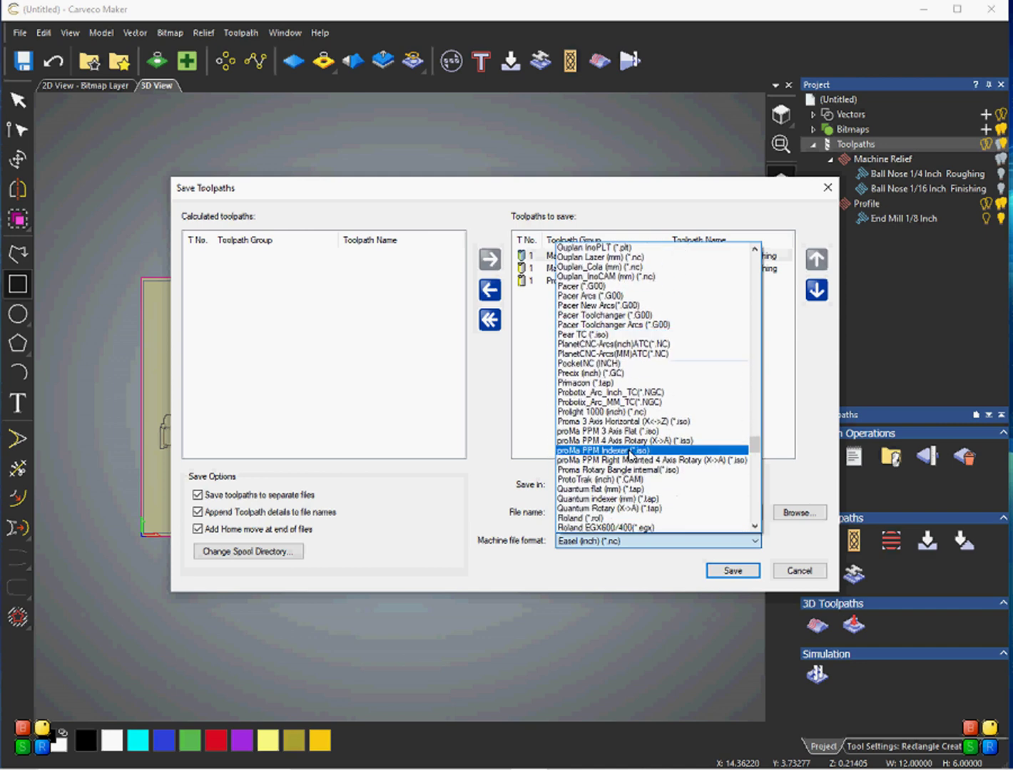
{"action": "scroll", "coordinate": [631, 456], "scroll_direction": "down", "scroll_amount": 8}
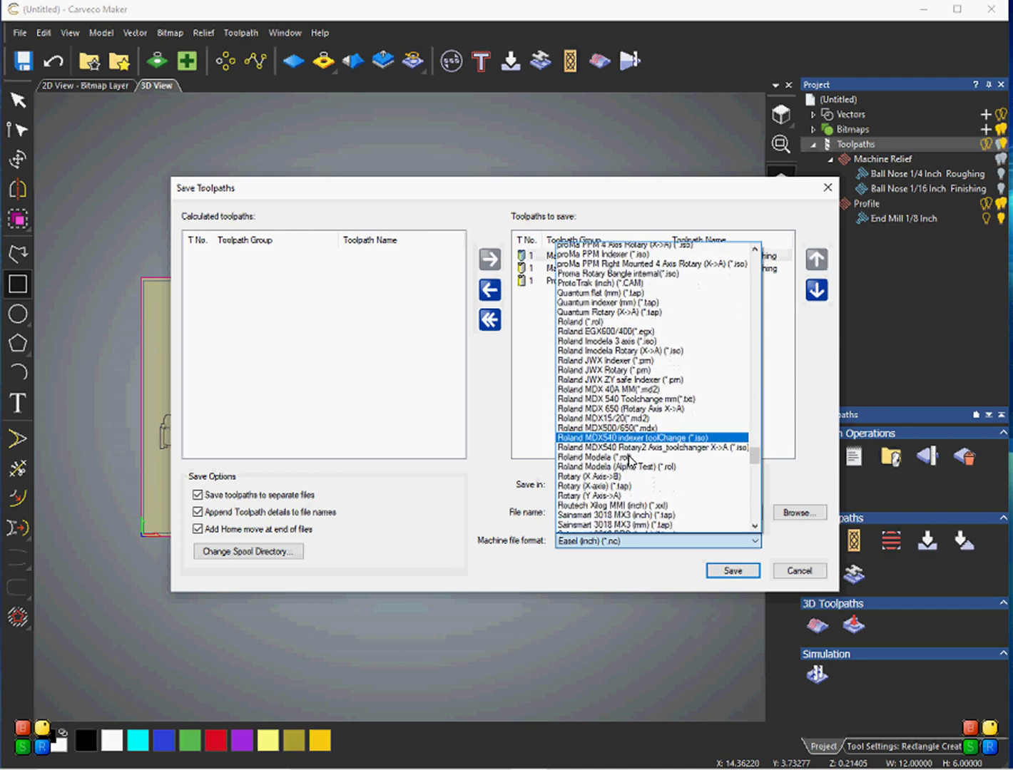
{"action": "scroll", "coordinate": [630, 456], "scroll_direction": "down", "scroll_amount": 1}
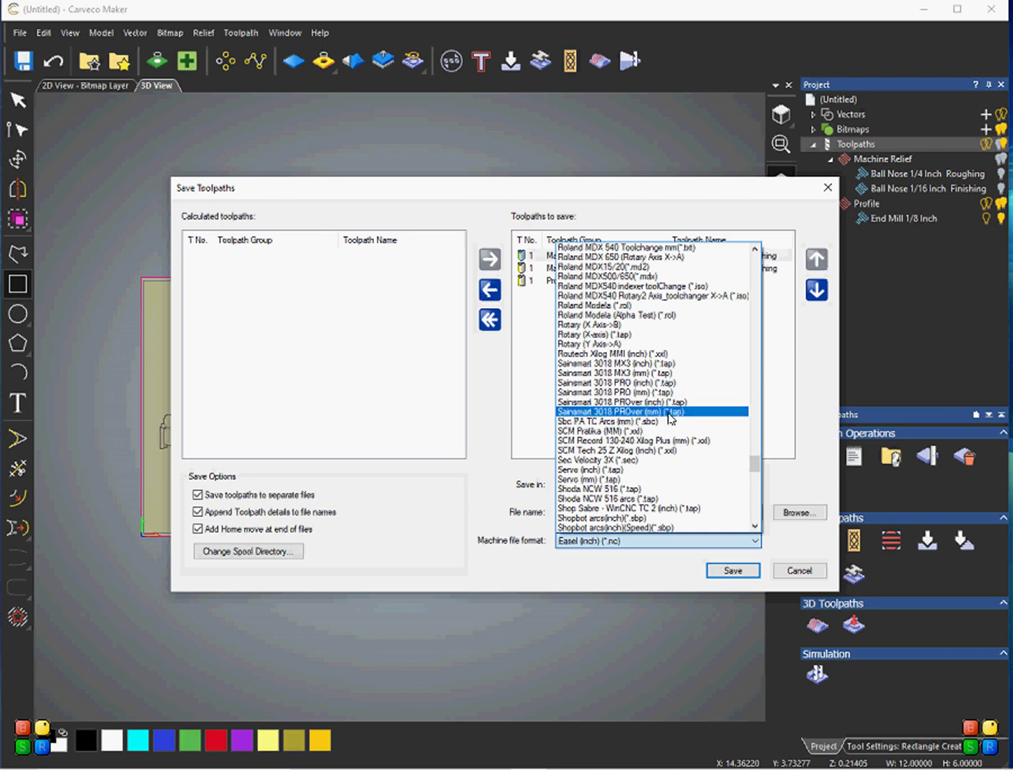
{"action": "left_click", "coordinate": [608, 571]}
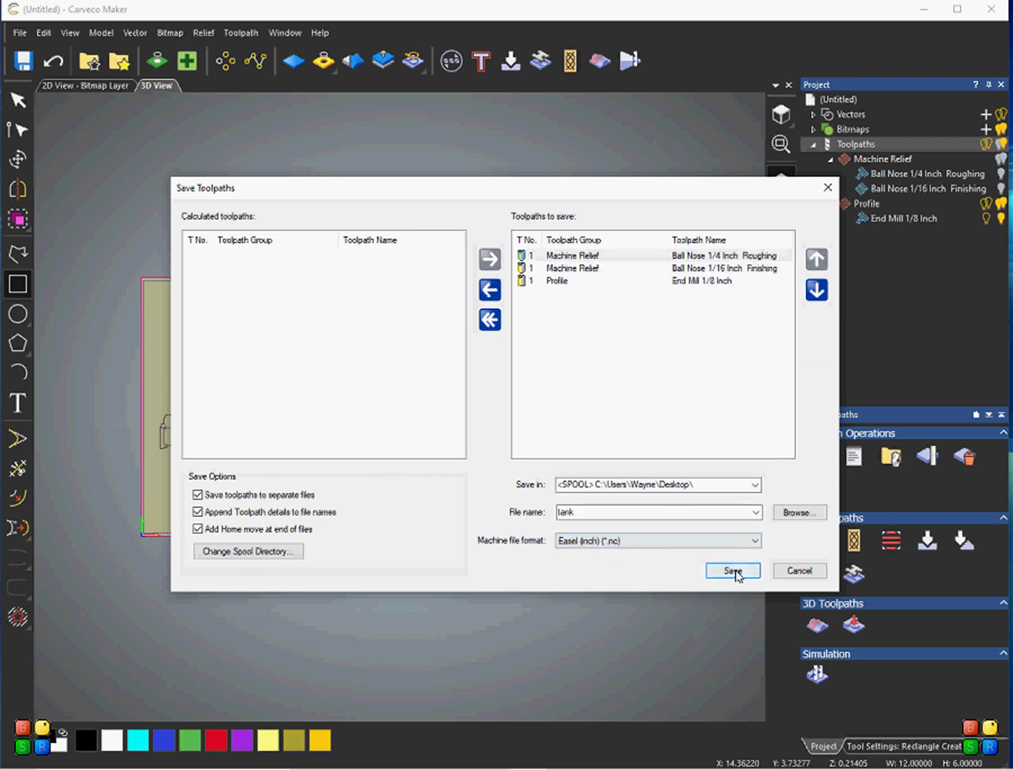
Save the roughing, finishing and profile toolpaths as tank machine files and close the save settings
{"action": "left_click", "coordinate": [734, 574]}
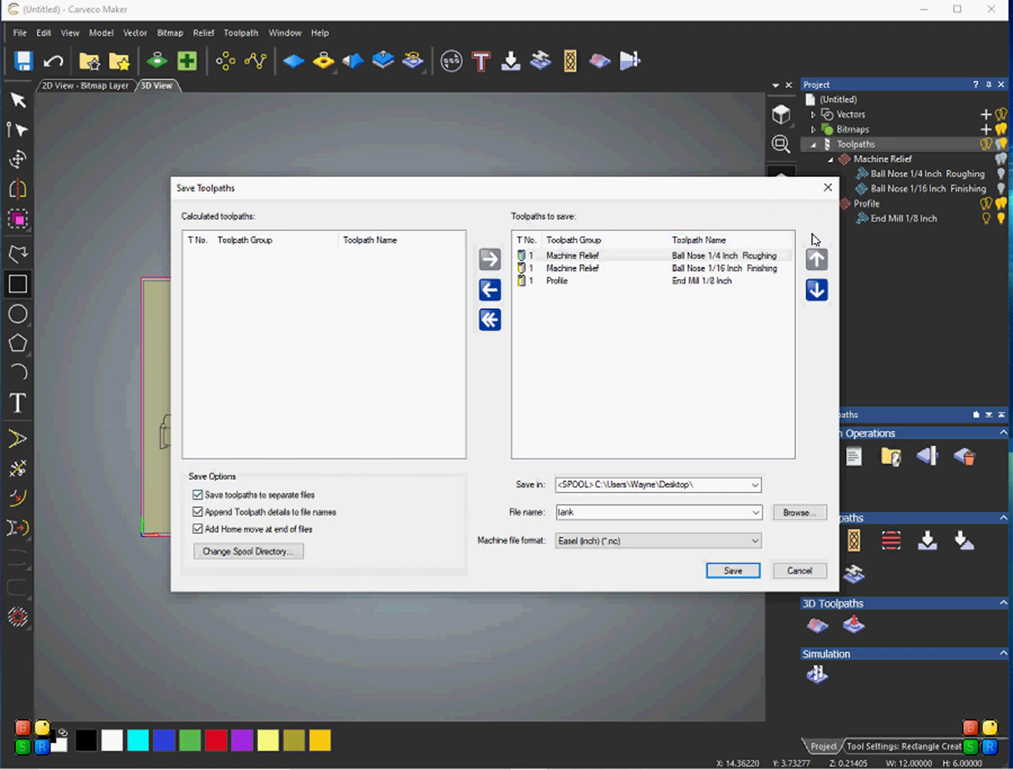
{"action": "left_click", "coordinate": [799, 571]}
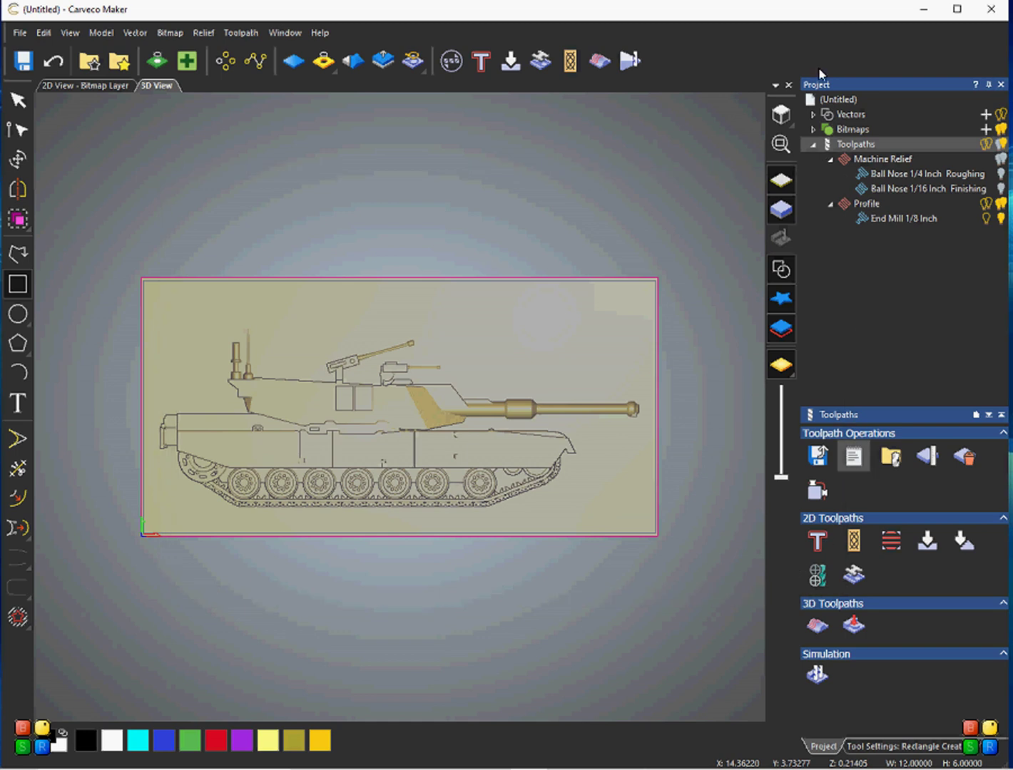
Switch to the Windows desktop and move the three saved tank toolpath files together to an empty area near its middle
{"action": "left_click", "coordinate": [924, 14]}
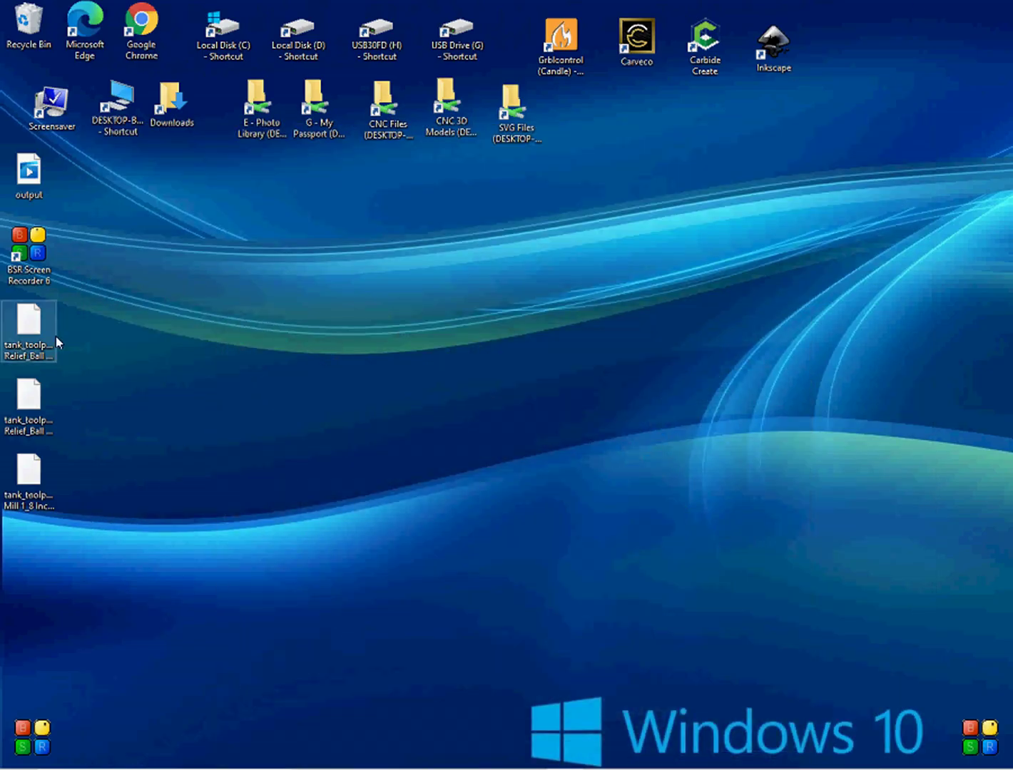
{"action": "left_click_drag", "start_coordinate": [109, 323], "coordinate": [3, 537]}
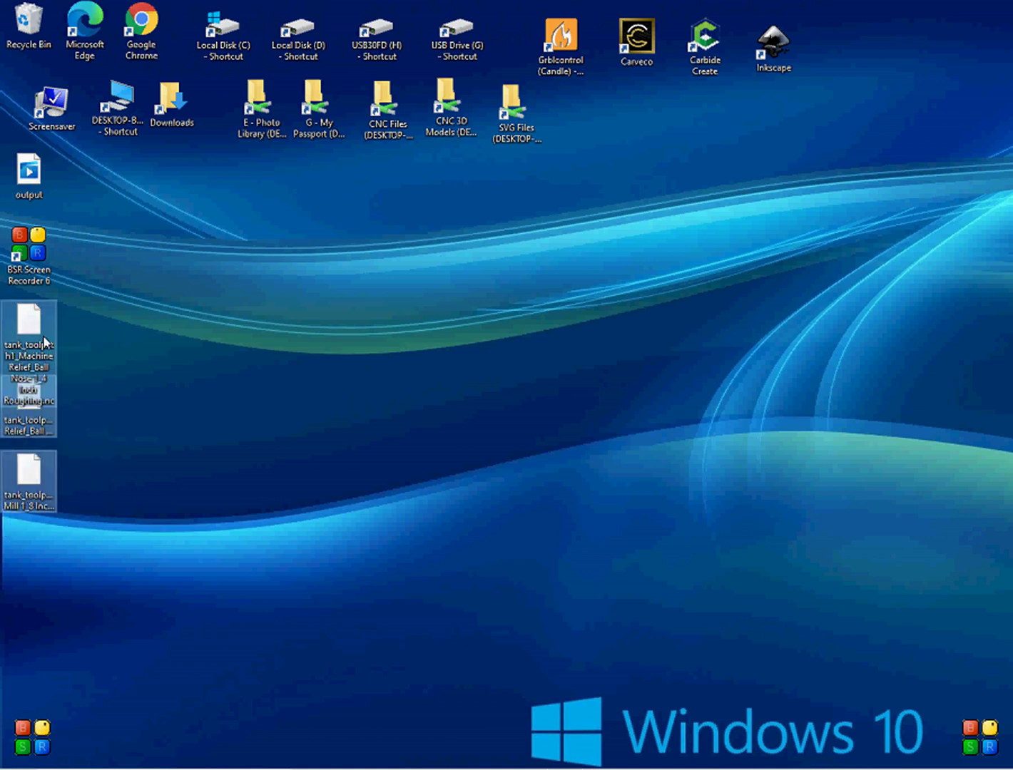
{"action": "left_click_drag", "start_coordinate": [45, 343], "coordinate": [407, 279]}
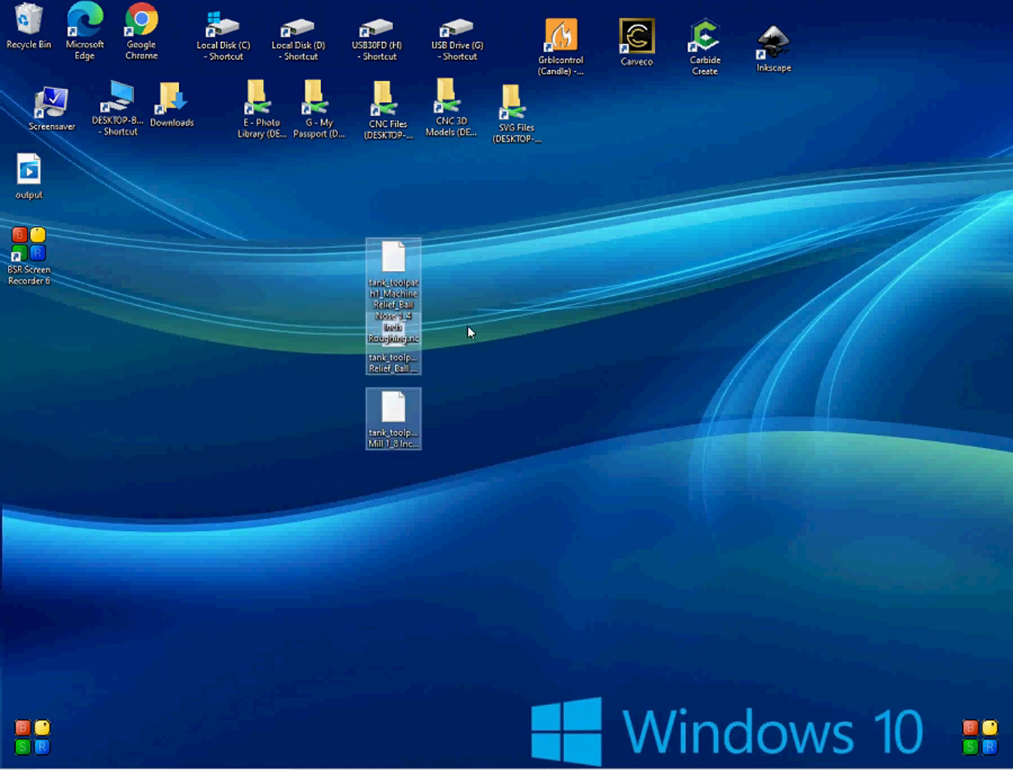
{"action": "left_click", "coordinate": [508, 329]}
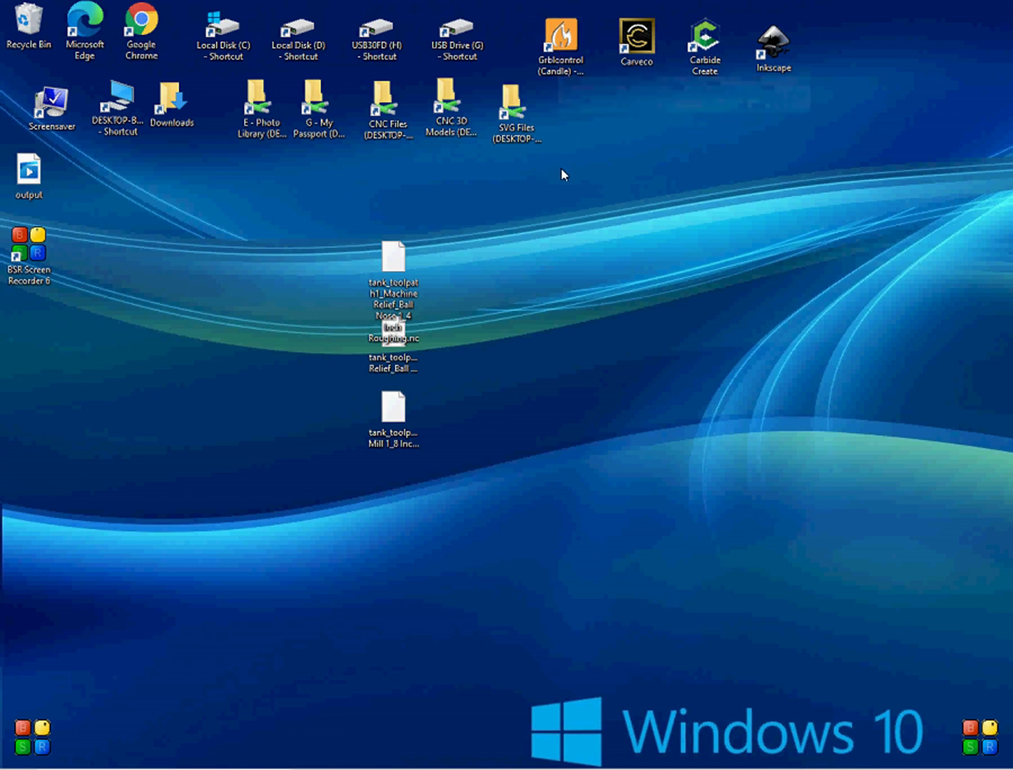
Launch Grblcontrol (Candle) from its desktop shortcut
{"action": "left_click", "coordinate": [555, 51]}
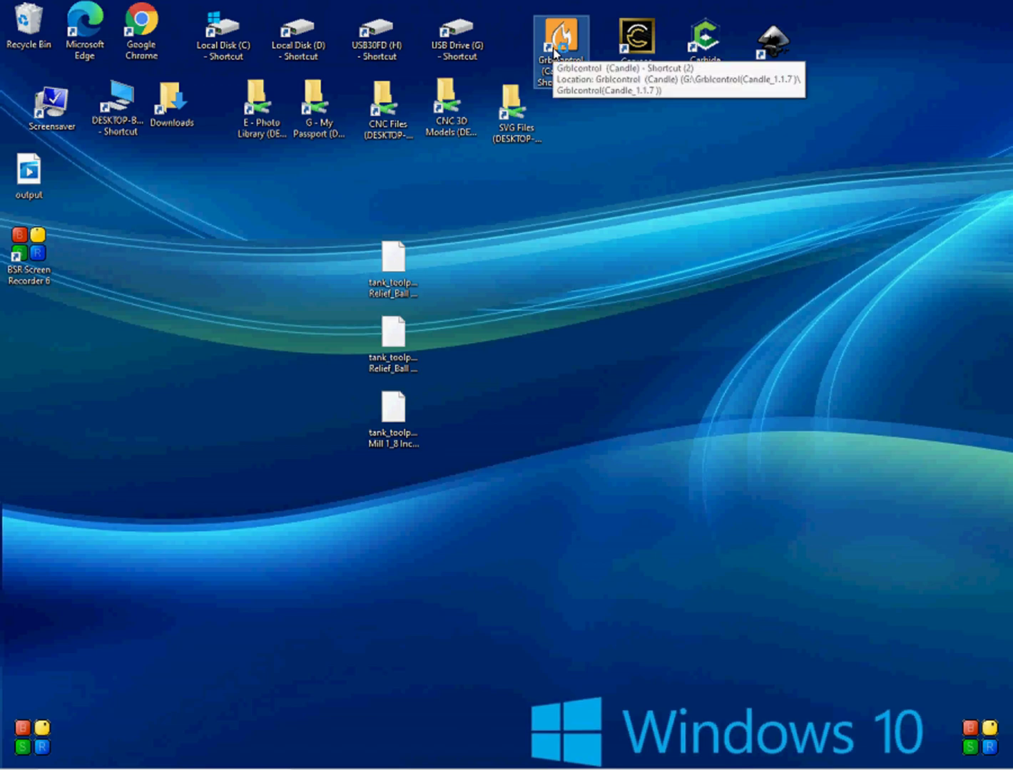
{"action": "double_click", "coordinate": [555, 51]}
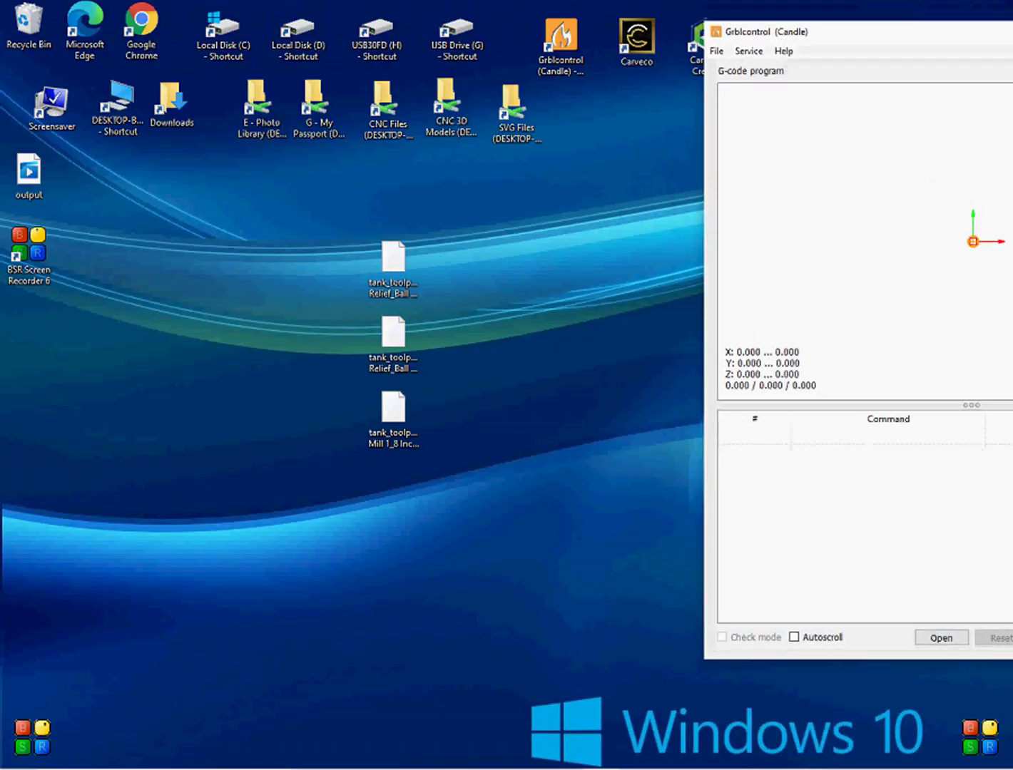
Enlarge the Grblcontrol window to fill the screen and load tank_toolpath1_Machine Relief_Ball Nose 1_4 Inch Roughing.nc from the Desktop
{"action": "left_click_drag", "start_coordinate": [856, 18], "coordinate": [480, 14]}
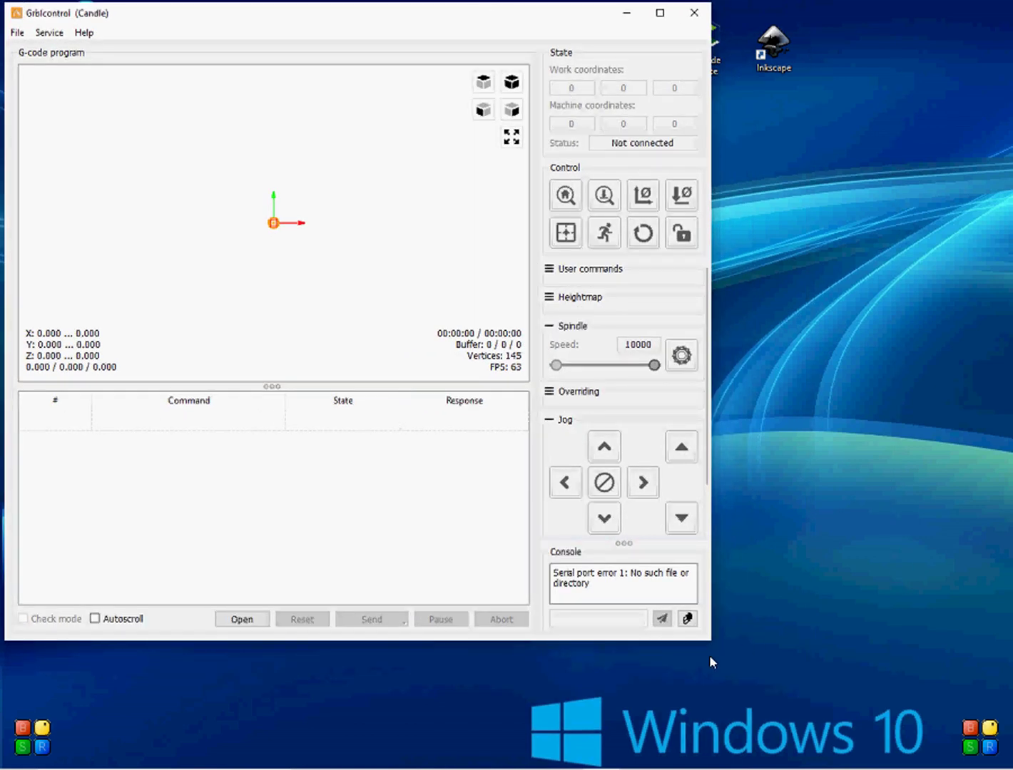
{"action": "left_click_drag", "start_coordinate": [711, 641], "coordinate": [1008, 769]}
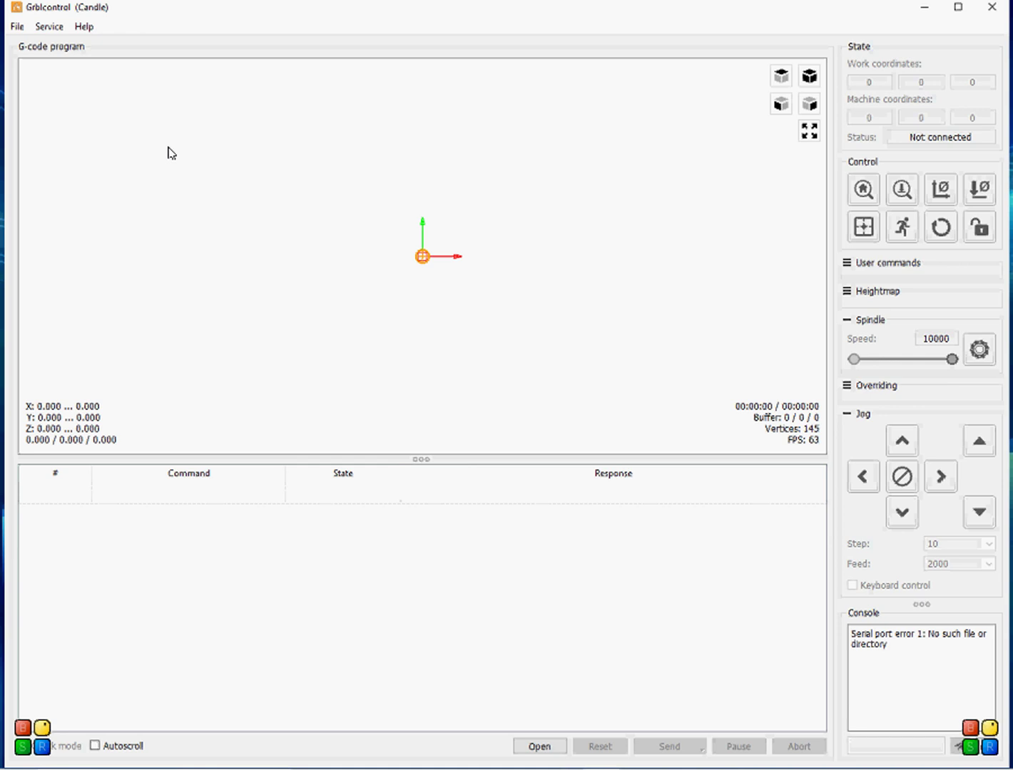
{"action": "left_click", "coordinate": [15, 26]}
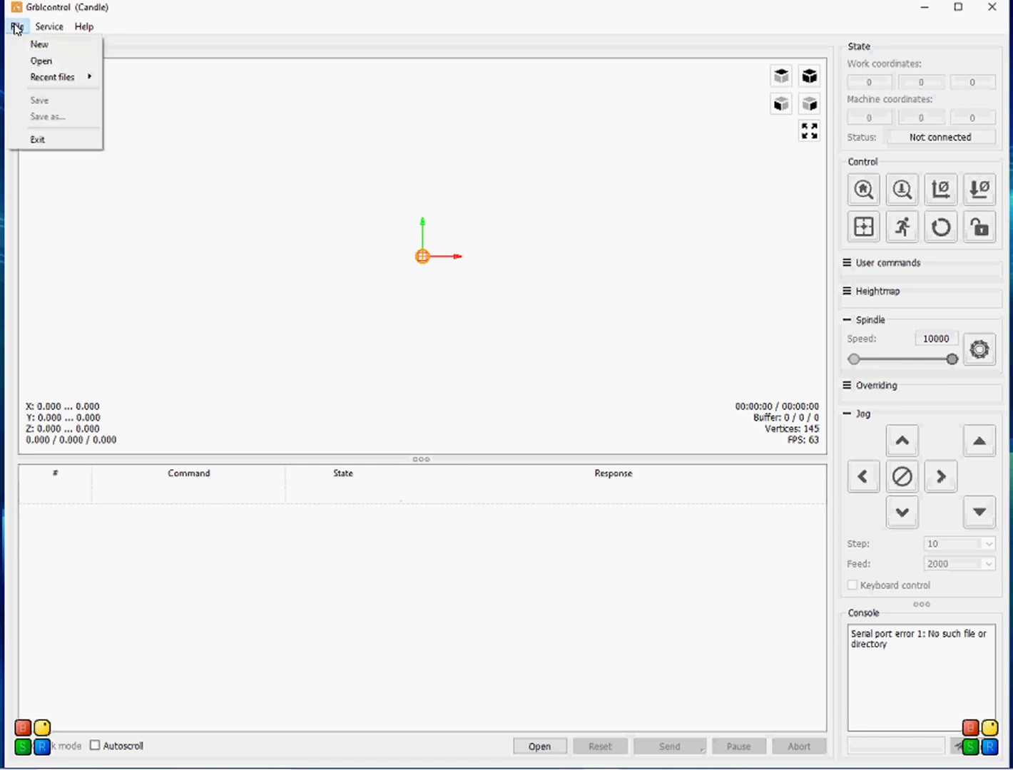
{"action": "left_click", "coordinate": [45, 66]}
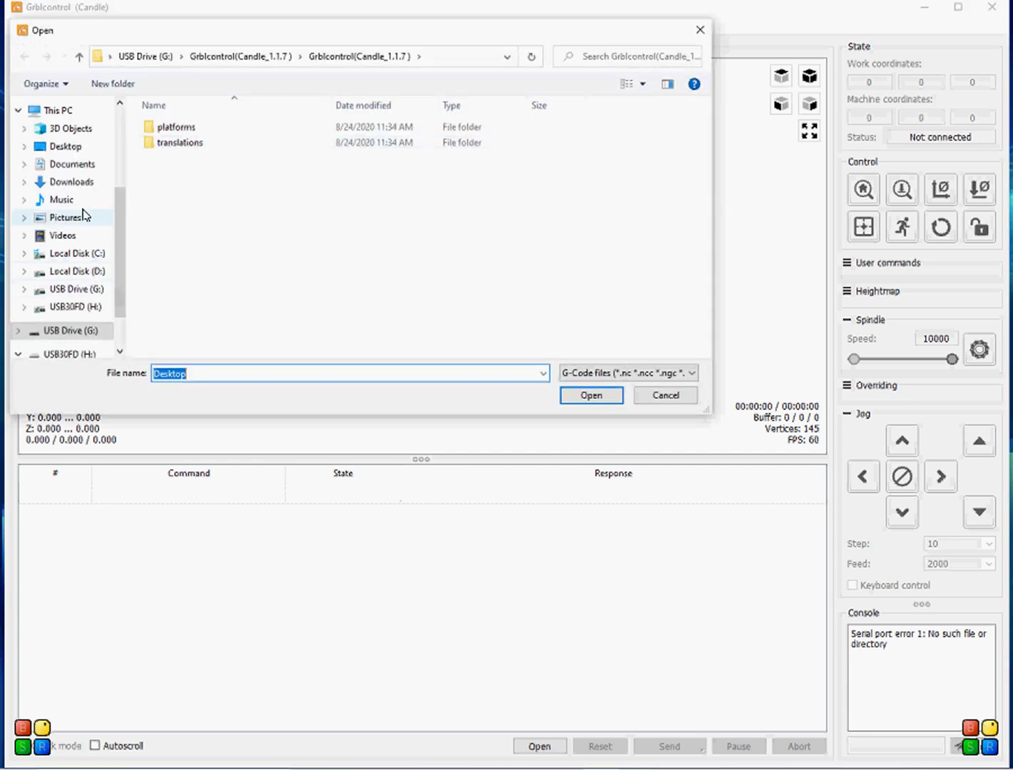
{"action": "left_click", "coordinate": [72, 146]}
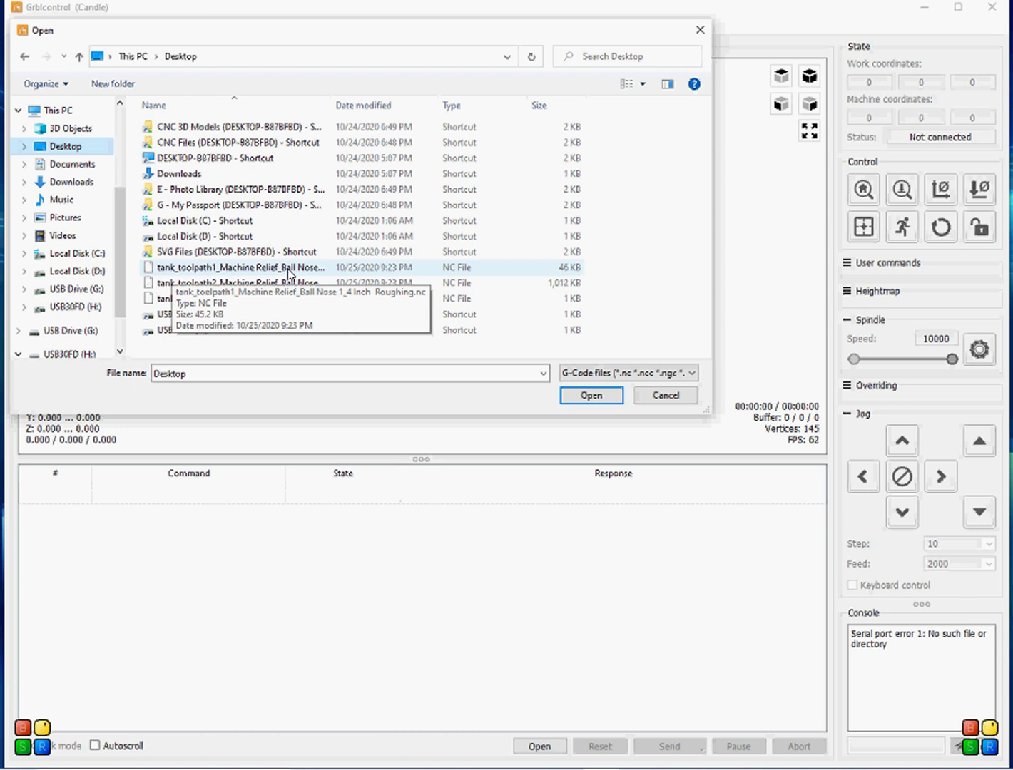
{"action": "double_click", "coordinate": [287, 272]}
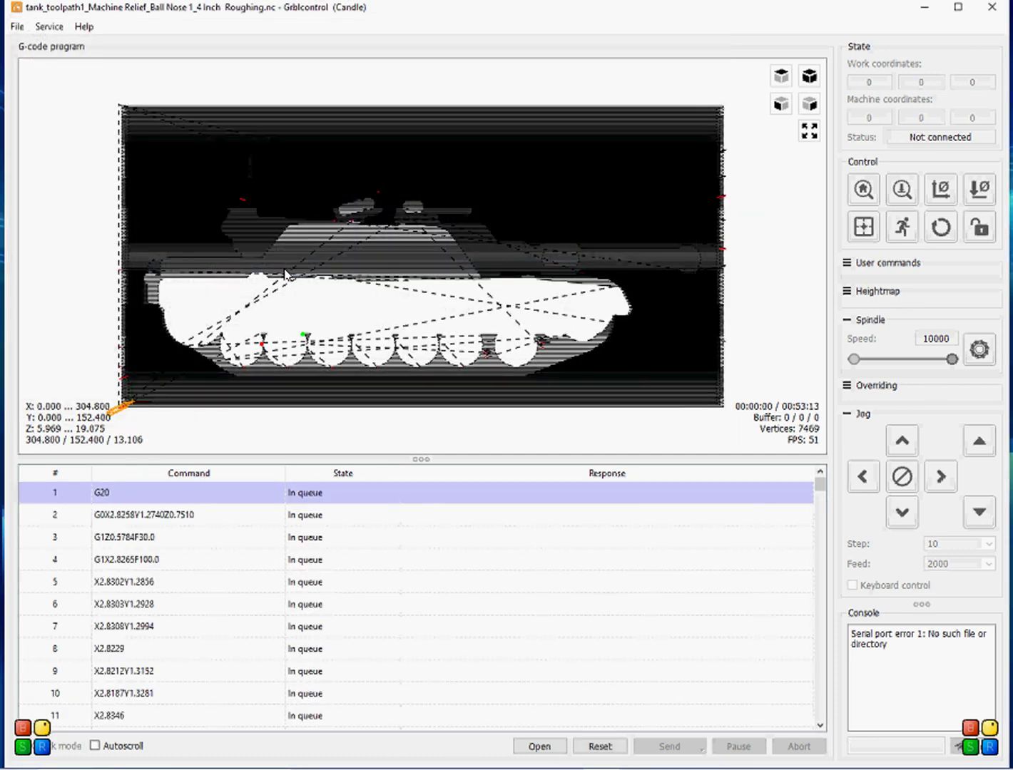
{"action": "mouse_move", "coordinate": [449, 334]}
{"action": "left_mouse_down"}
{"action": "mouse_move", "coordinate": [464, 204]}
{"action": "mouse_move", "coordinate": [464, 296]}
{"action": "mouse_move", "coordinate": [450, 316]}
{"action": "left_mouse_up"}
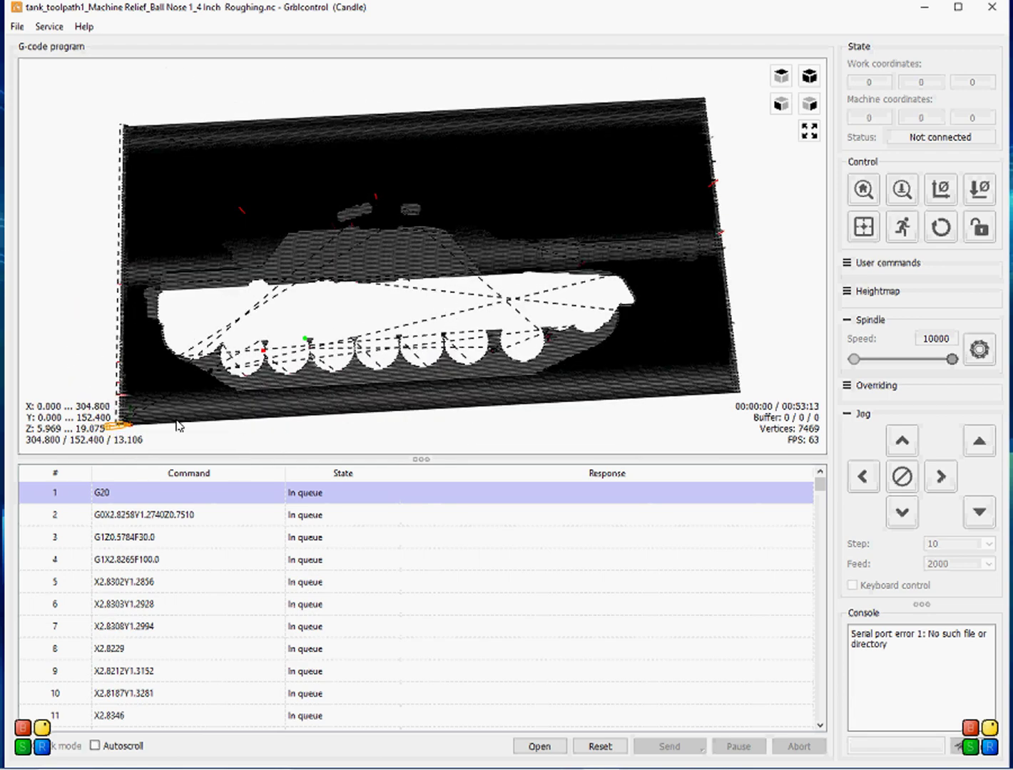
{"action": "left_click_drag", "start_coordinate": [441, 378], "coordinate": [489, 257]}
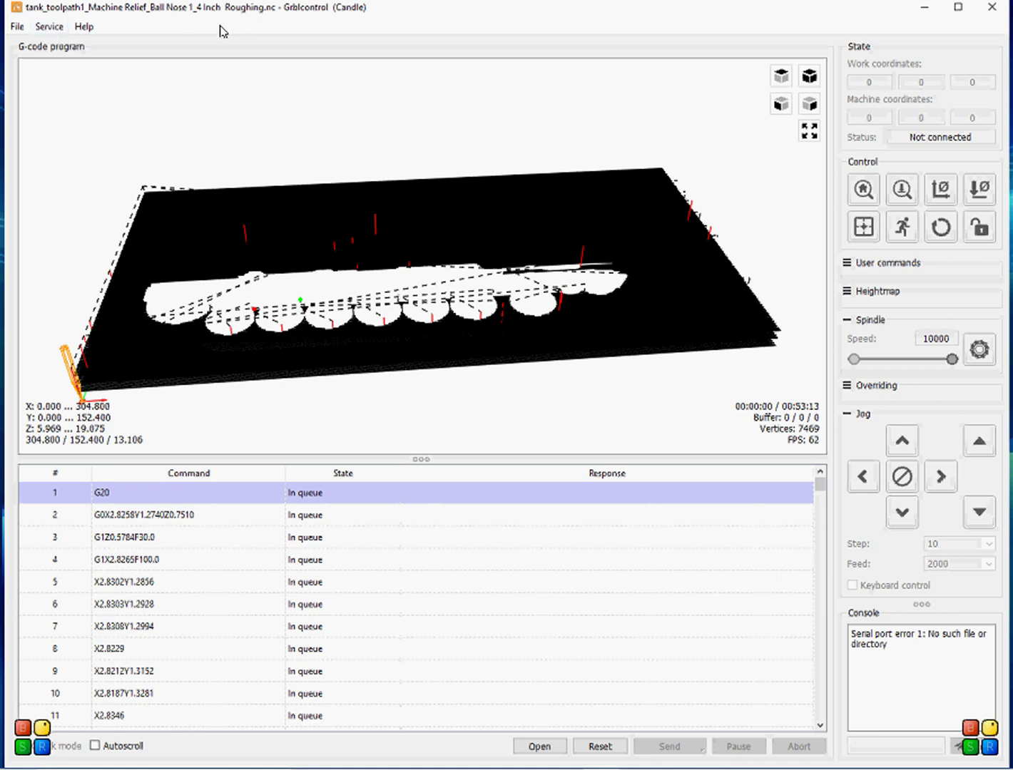
Set the machine connection port to COM3 in the settings and apply it
{"action": "left_click", "coordinate": [45, 32]}
{"action": "left_click", "coordinate": [55, 46]}
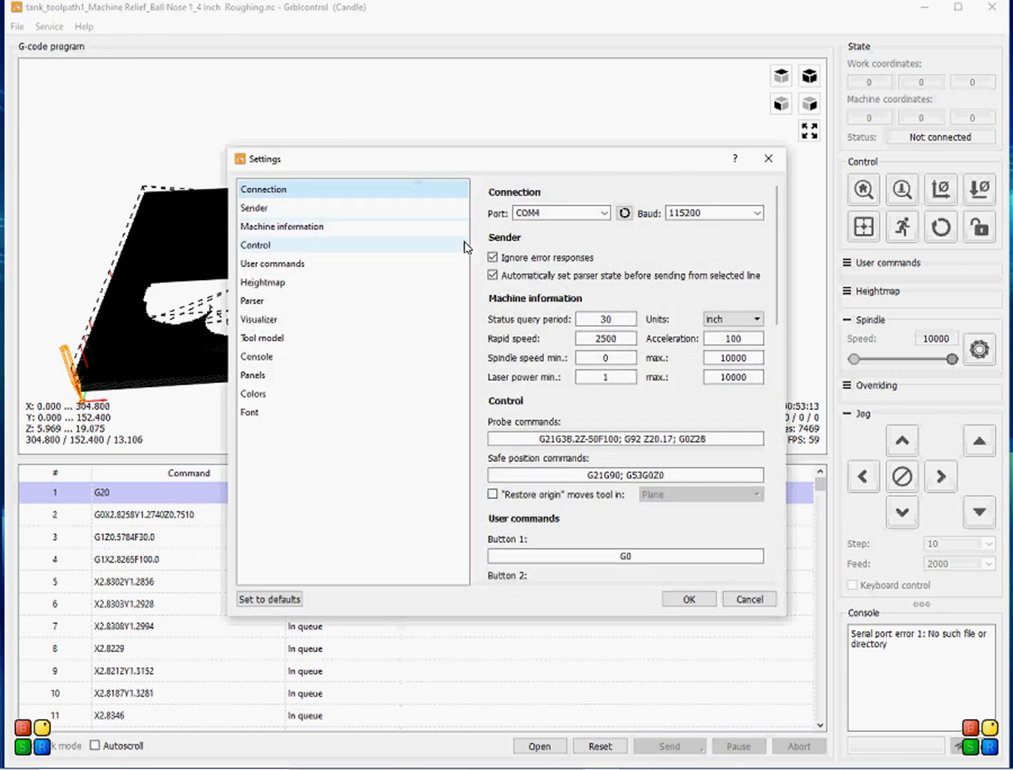
{"action": "left_click", "coordinate": [604, 214]}
{"action": "left_click", "coordinate": [605, 215]}
{"action": "left_click", "coordinate": [603, 213]}
{"action": "left_click", "coordinate": [549, 227]}
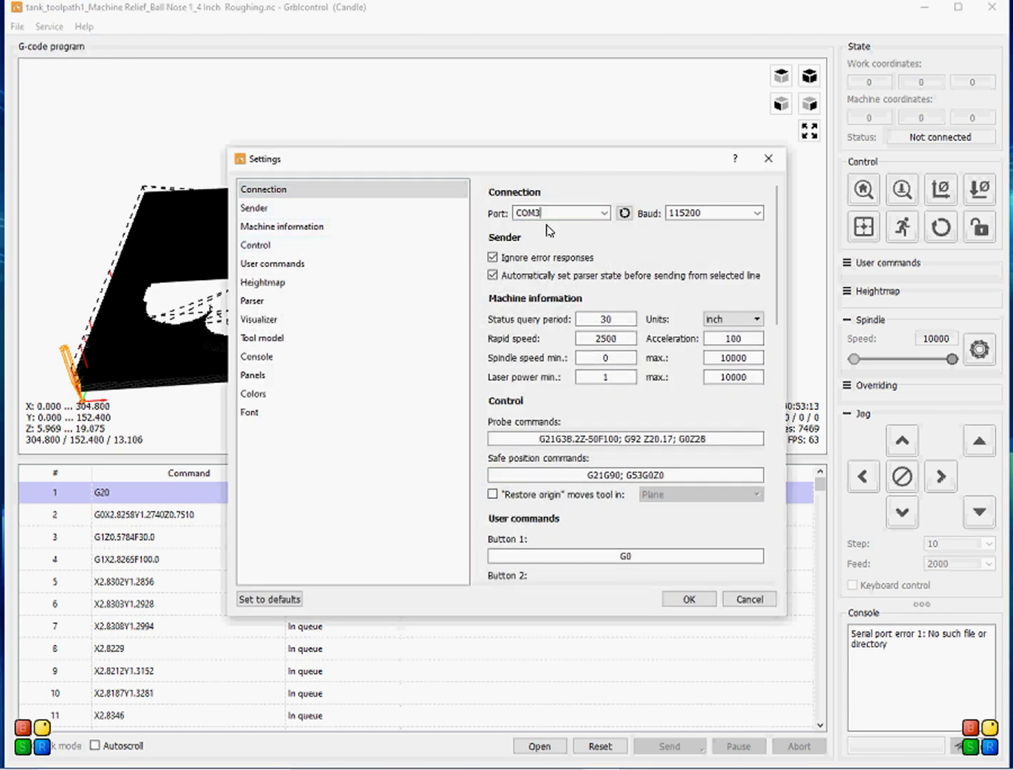
{"action": "left_click", "coordinate": [684, 599]}
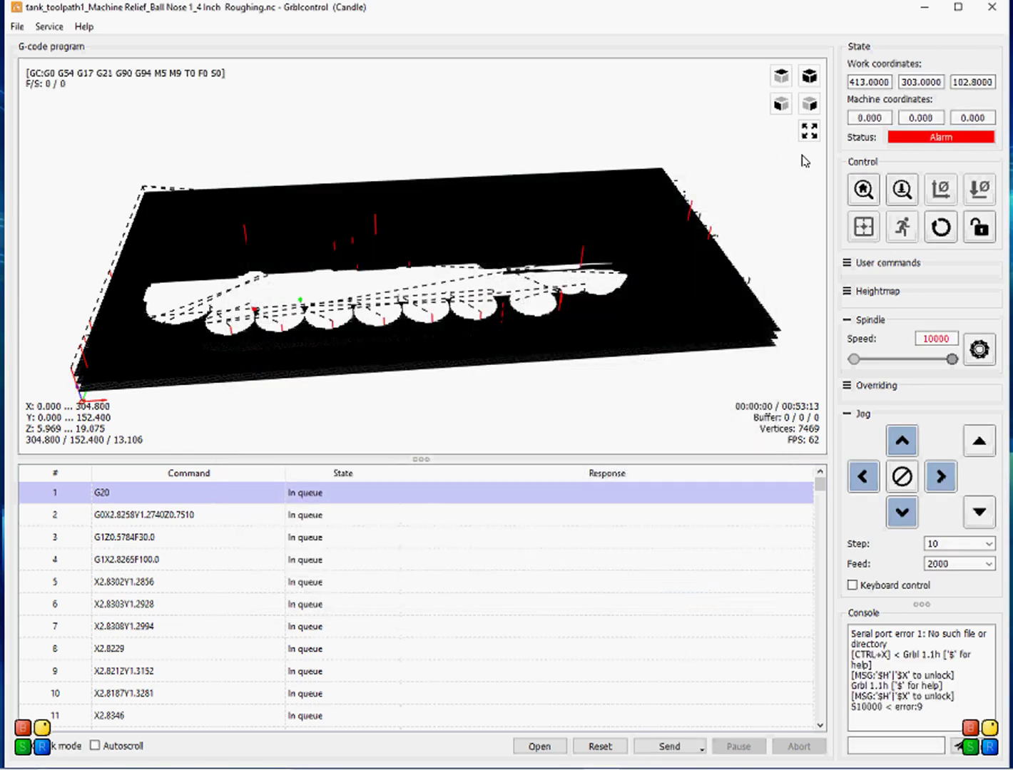
Reset and unlock the machine controller, and examine the tank's roughing toolpath from several tilted angles
{"action": "left_click", "coordinate": [940, 228]}
{"action": "left_click", "coordinate": [980, 227]}
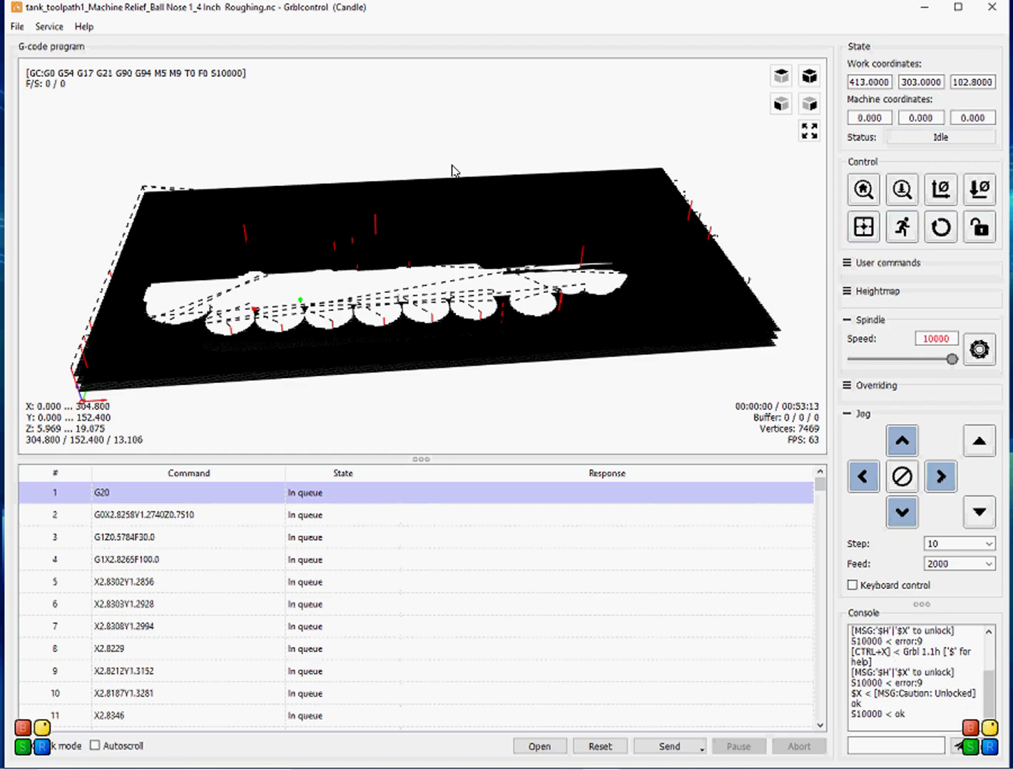
{"action": "mouse_move", "coordinate": [452, 169]}
{"action": "left_mouse_down"}
{"action": "mouse_move", "coordinate": [448, 129]}
{"action": "mouse_move", "coordinate": [431, 167]}
{"action": "mouse_move", "coordinate": [455, 171]}
{"action": "left_mouse_up"}
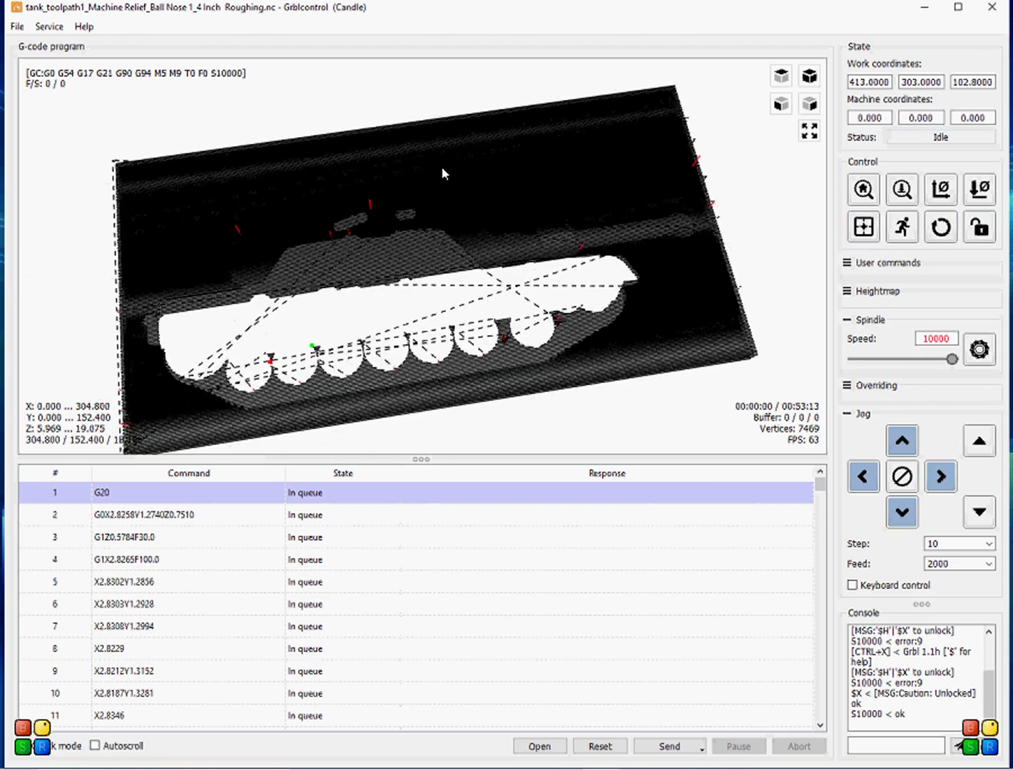
{"action": "left_click_drag", "start_coordinate": [437, 173], "coordinate": [451, 128]}
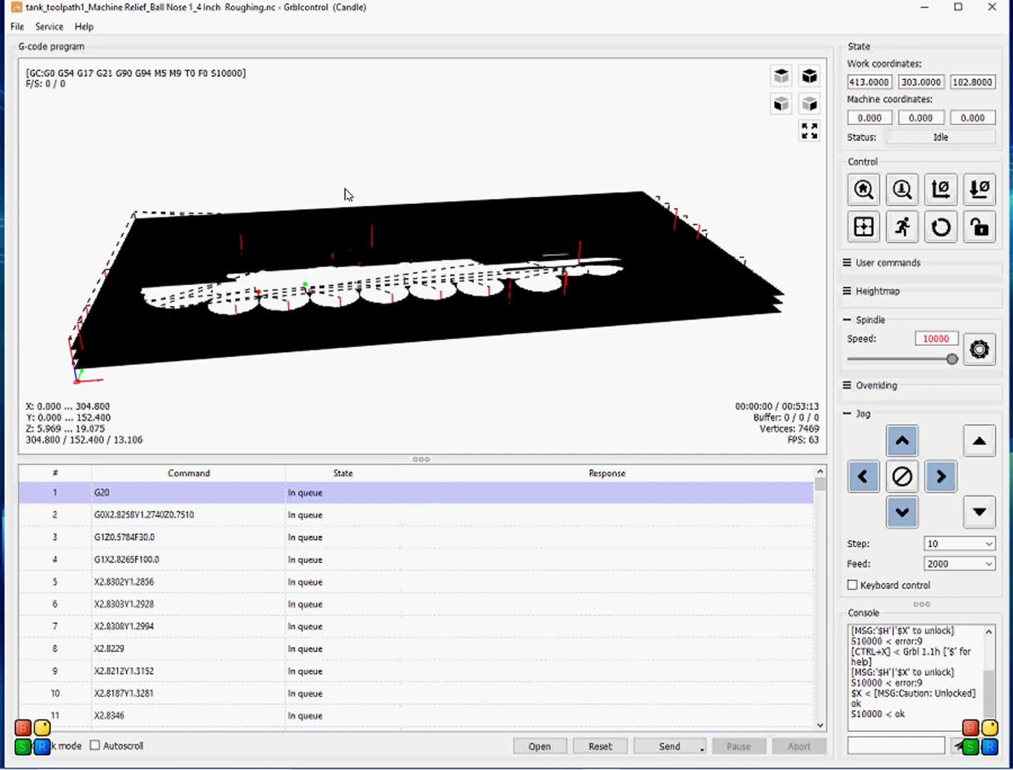
{"action": "left_click_drag", "start_coordinate": [348, 194], "coordinate": [335, 237]}
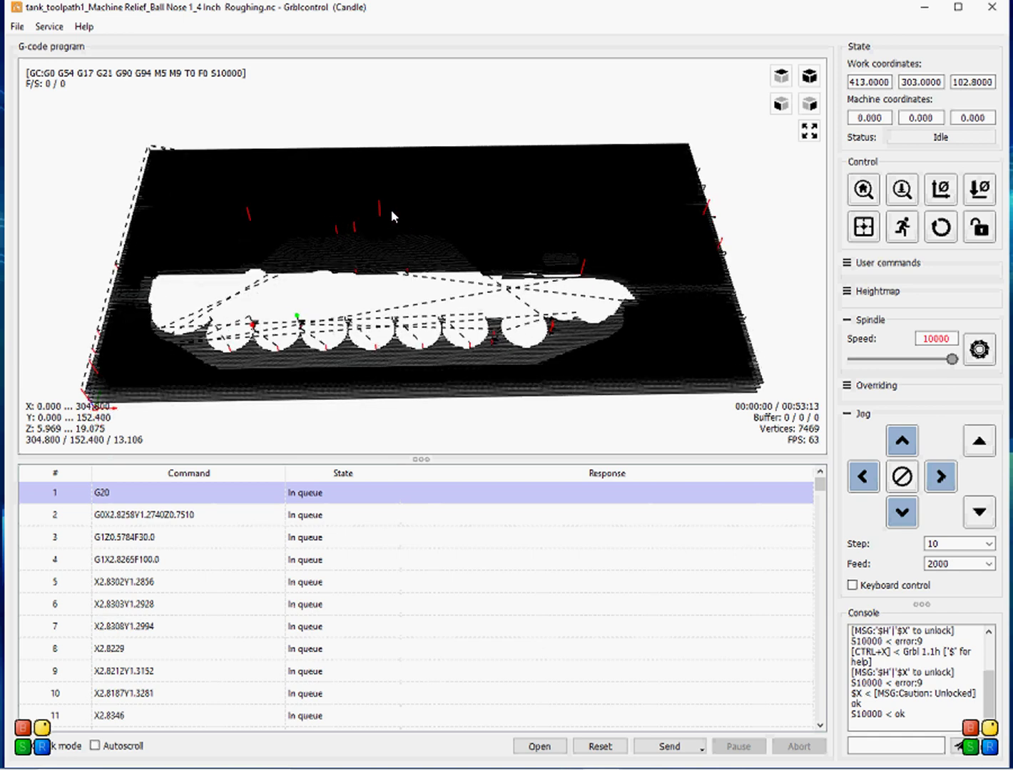
{"action": "left_click_drag", "start_coordinate": [394, 213], "coordinate": [405, 188]}
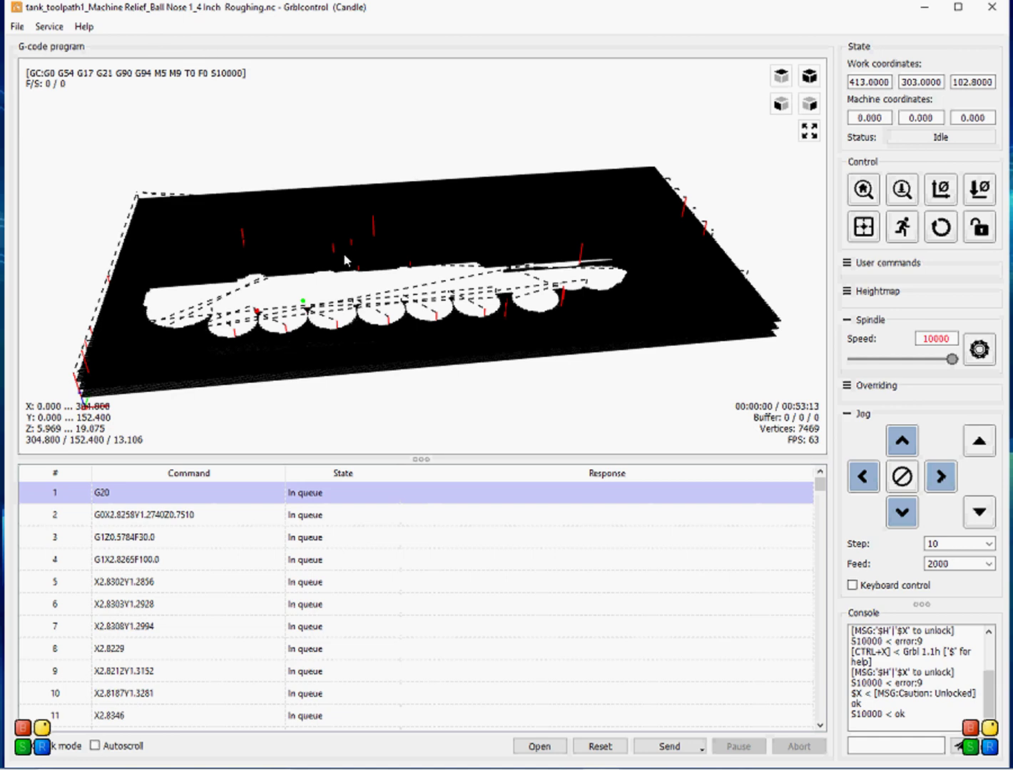
Load tank_toolpath2_Machine Relief_Ball Nose 1_16 Inch Finishing.nc from the Desktop and examine its toolpath at an angle
{"action": "left_click", "coordinate": [16, 27]}
{"action": "left_click", "coordinate": [36, 61]}
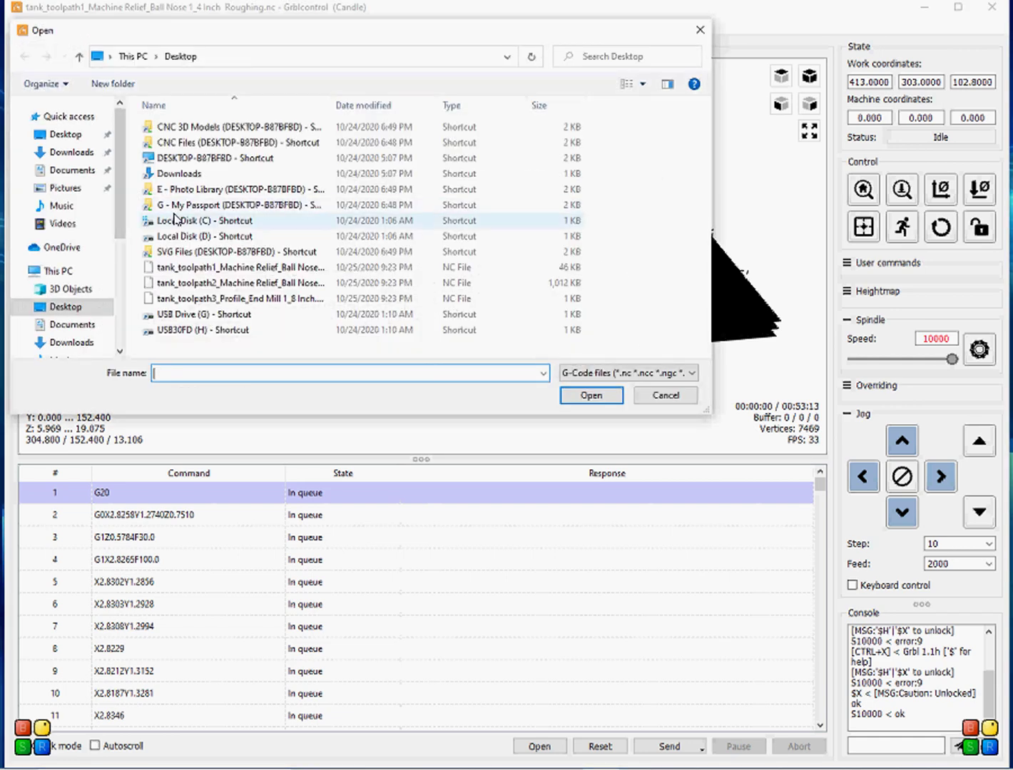
{"action": "double_click", "coordinate": [302, 284]}
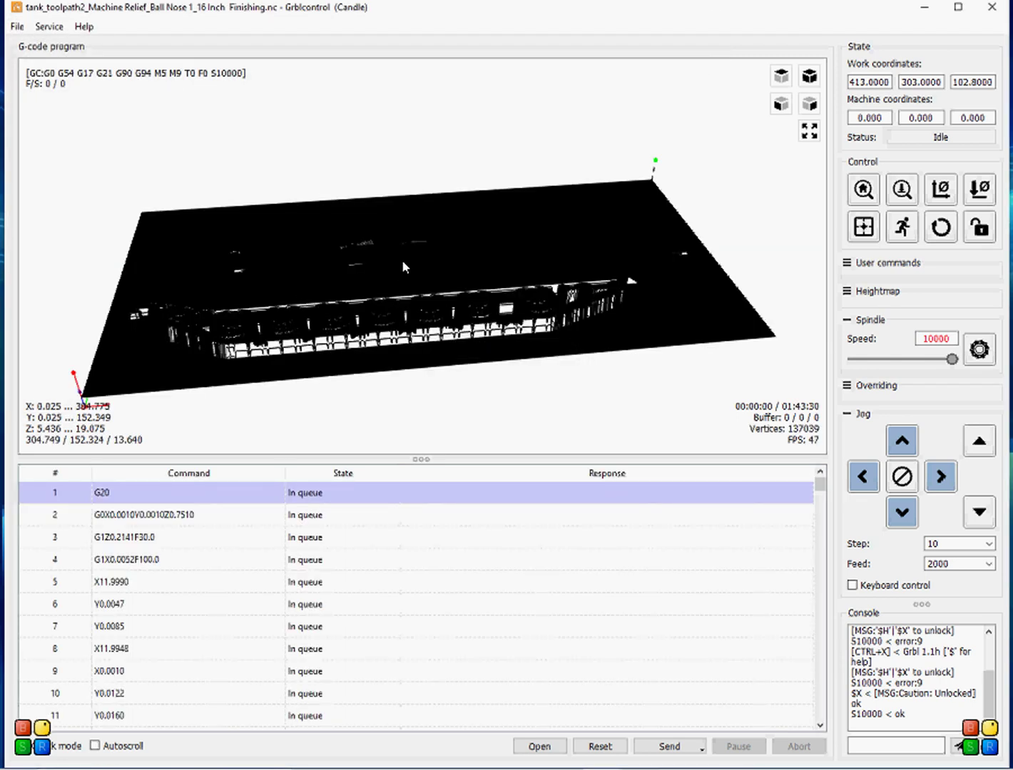
{"action": "mouse_move", "coordinate": [403, 268]}
{"action": "left_mouse_down"}
{"action": "mouse_move", "coordinate": [392, 320]}
{"action": "mouse_move", "coordinate": [429, 235]}
{"action": "mouse_move", "coordinate": [419, 273]}
{"action": "mouse_move", "coordinate": [412, 265]}
{"action": "left_mouse_up"}
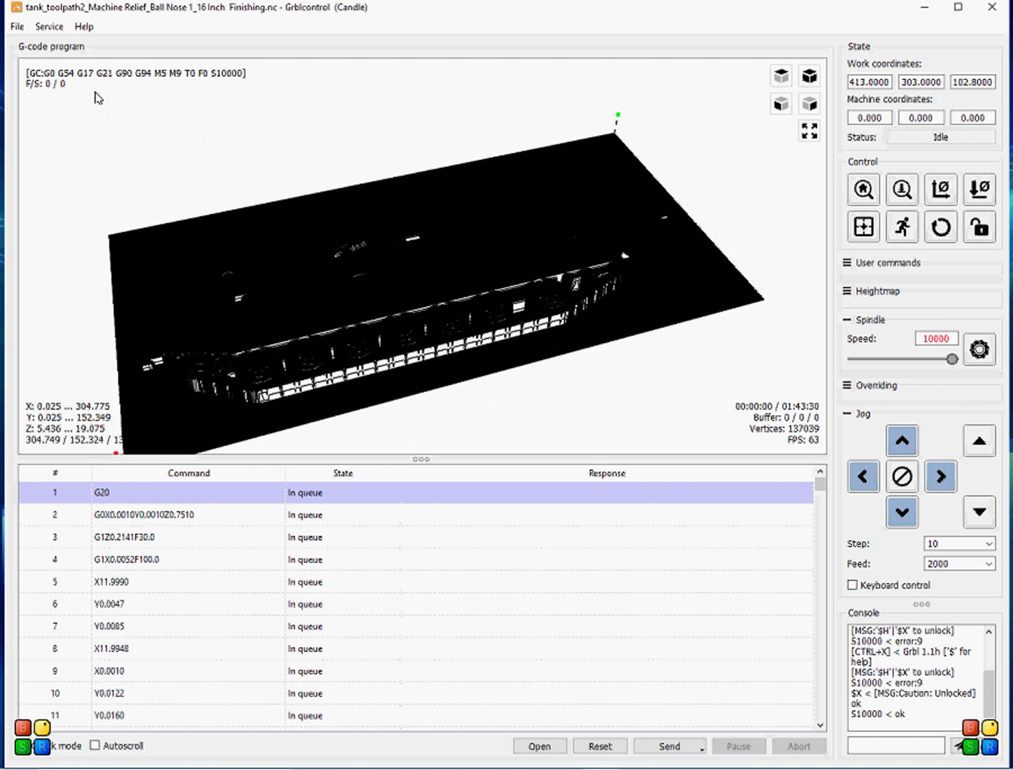
Load tank_toolpath3_Profile_End Mill 1_8 Inch.nc from the Desktop and examine the layered rectangular cutout passes
{"action": "left_click", "coordinate": [21, 27]}
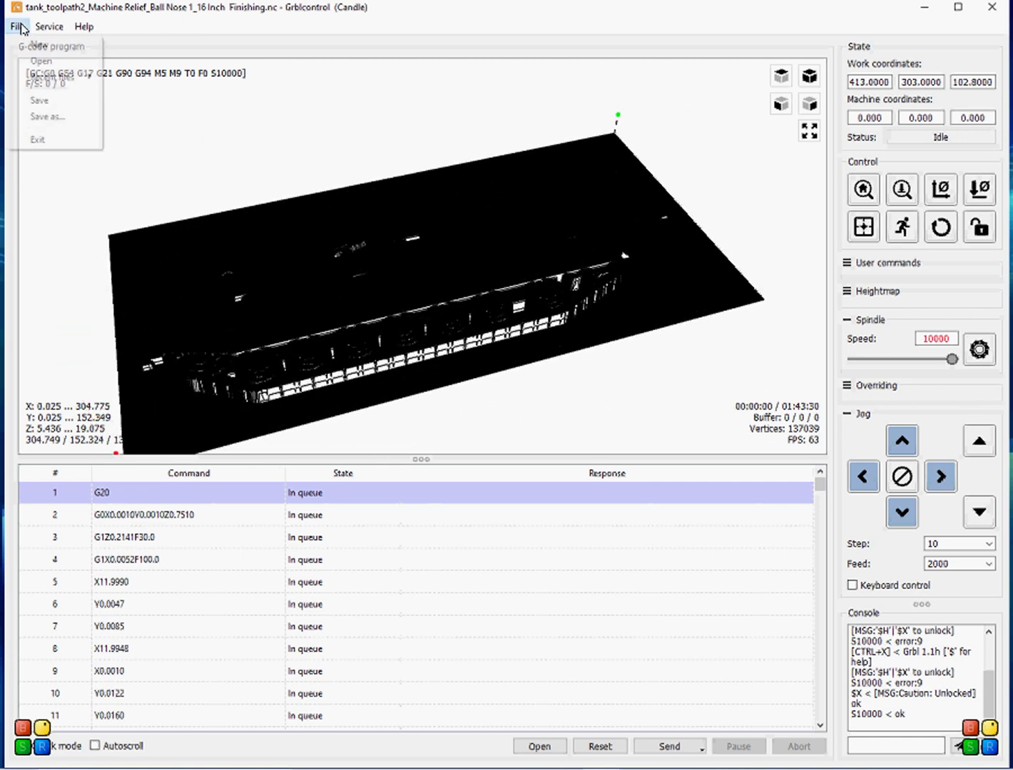
{"action": "left_click", "coordinate": [29, 67]}
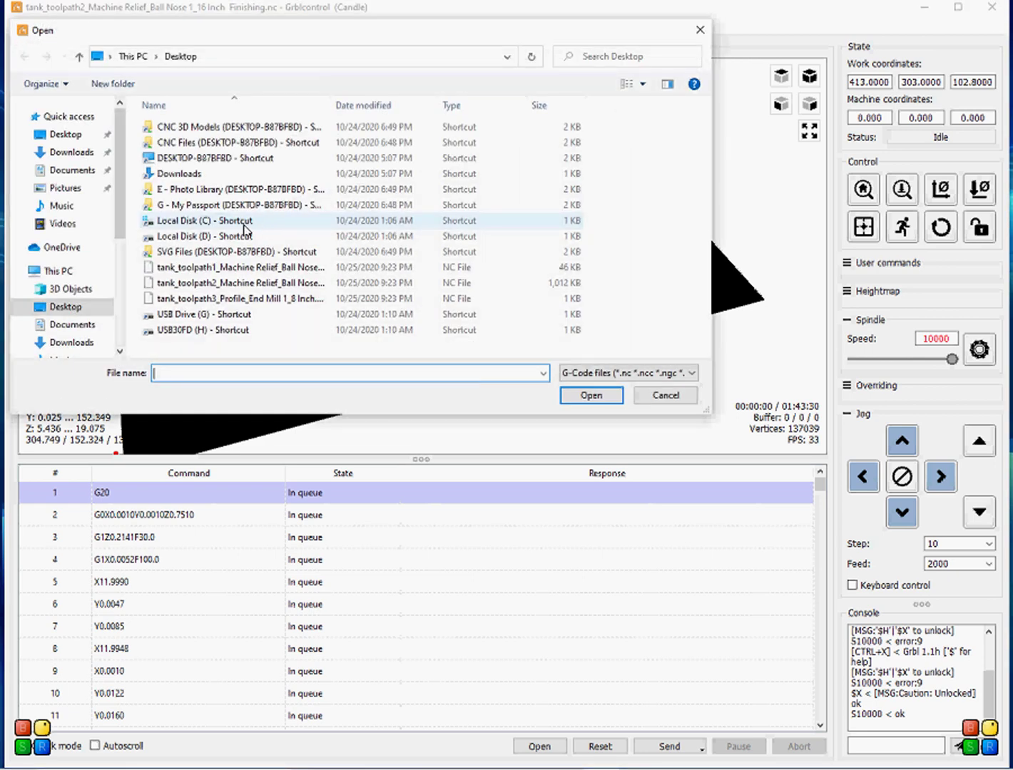
{"action": "double_click", "coordinate": [278, 300]}
{"action": "left_click_drag", "start_coordinate": [508, 270], "coordinate": [477, 303]}
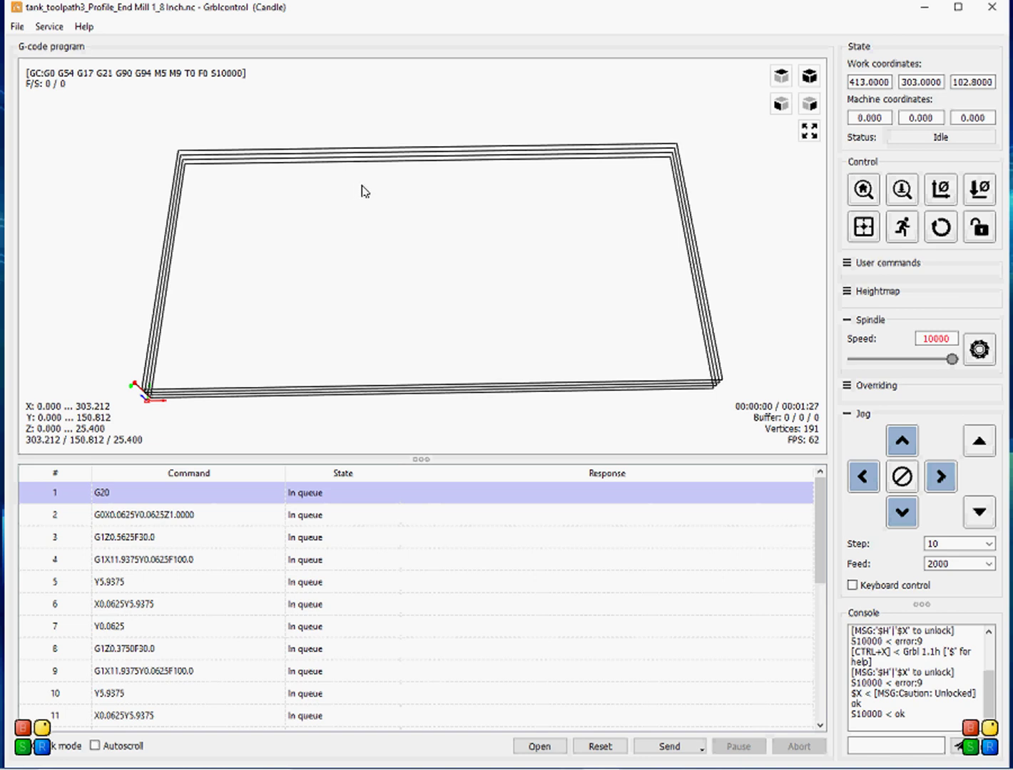
{"action": "mouse_move", "coordinate": [433, 224]}
{"action": "left_mouse_down"}
{"action": "mouse_move", "coordinate": [442, 123]}
{"action": "mouse_move", "coordinate": [452, 150]}
{"action": "mouse_move", "coordinate": [428, 208]}
{"action": "left_mouse_up"}
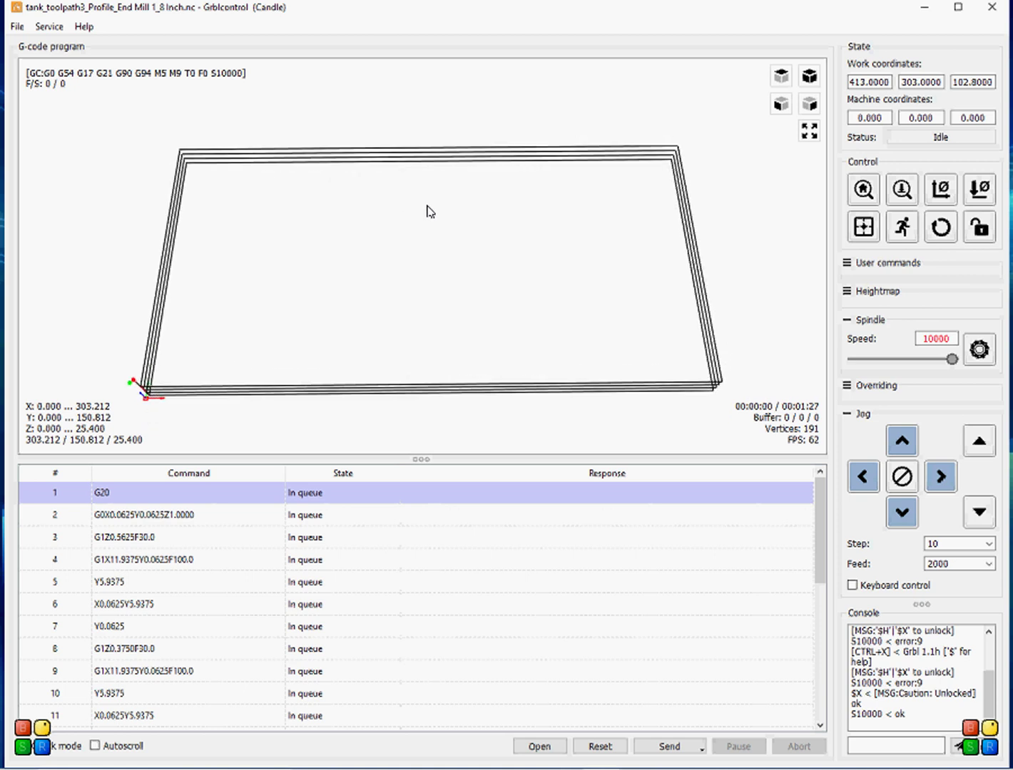